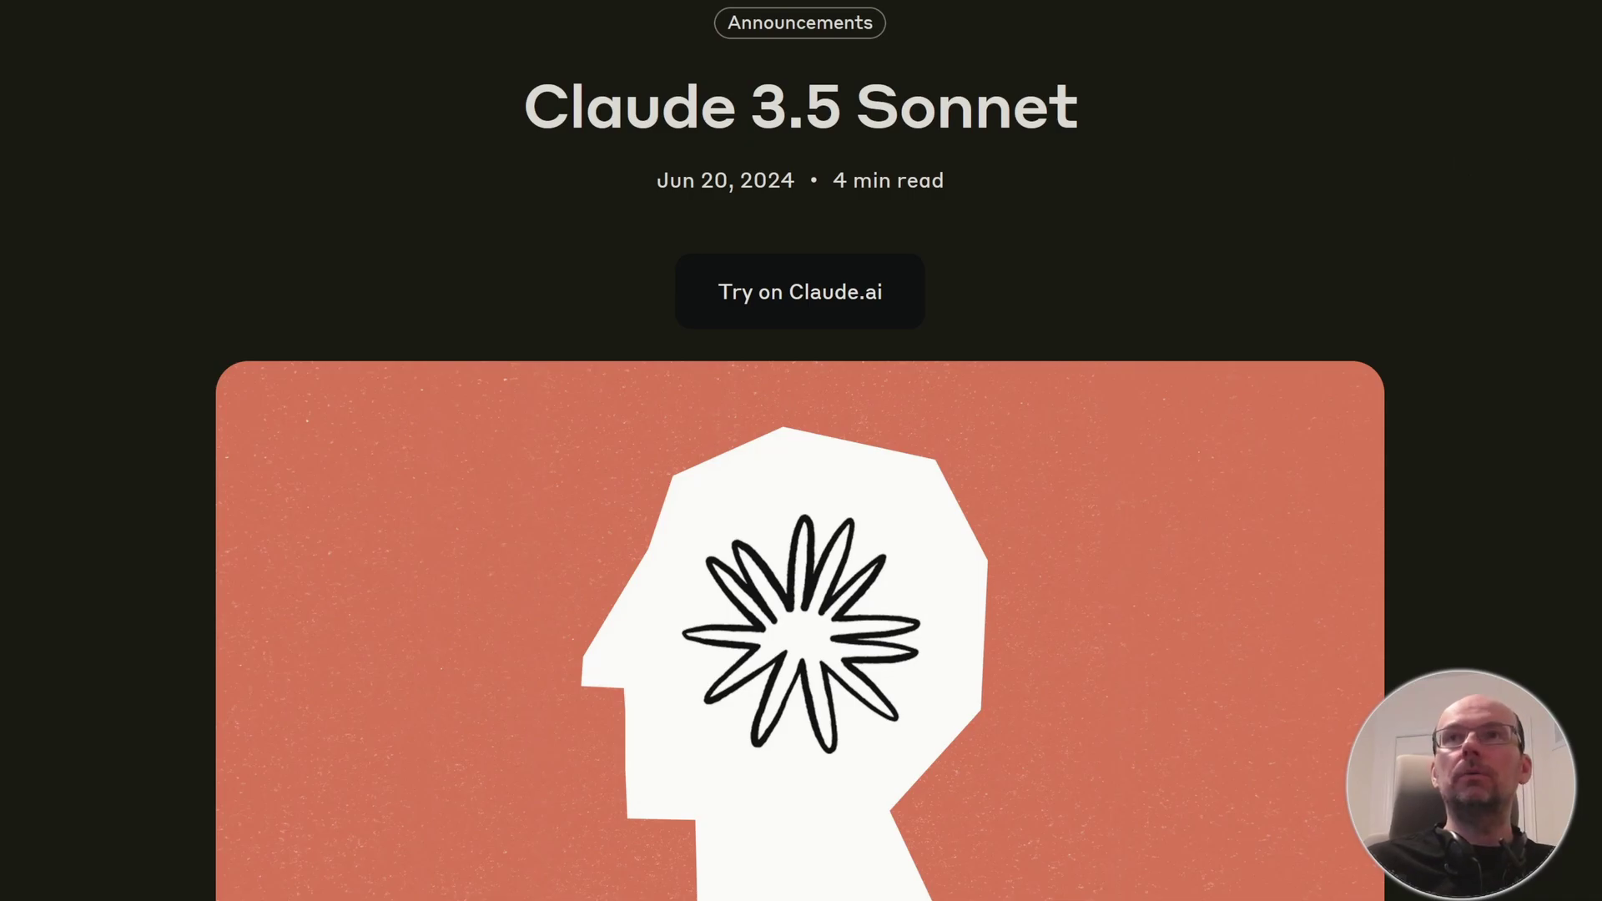
# Scroll the Claude 3.5 Sonnet announcement down to the 'State-of-the-art vision' section.
pyautogui.scroll(-7, 801, 450)
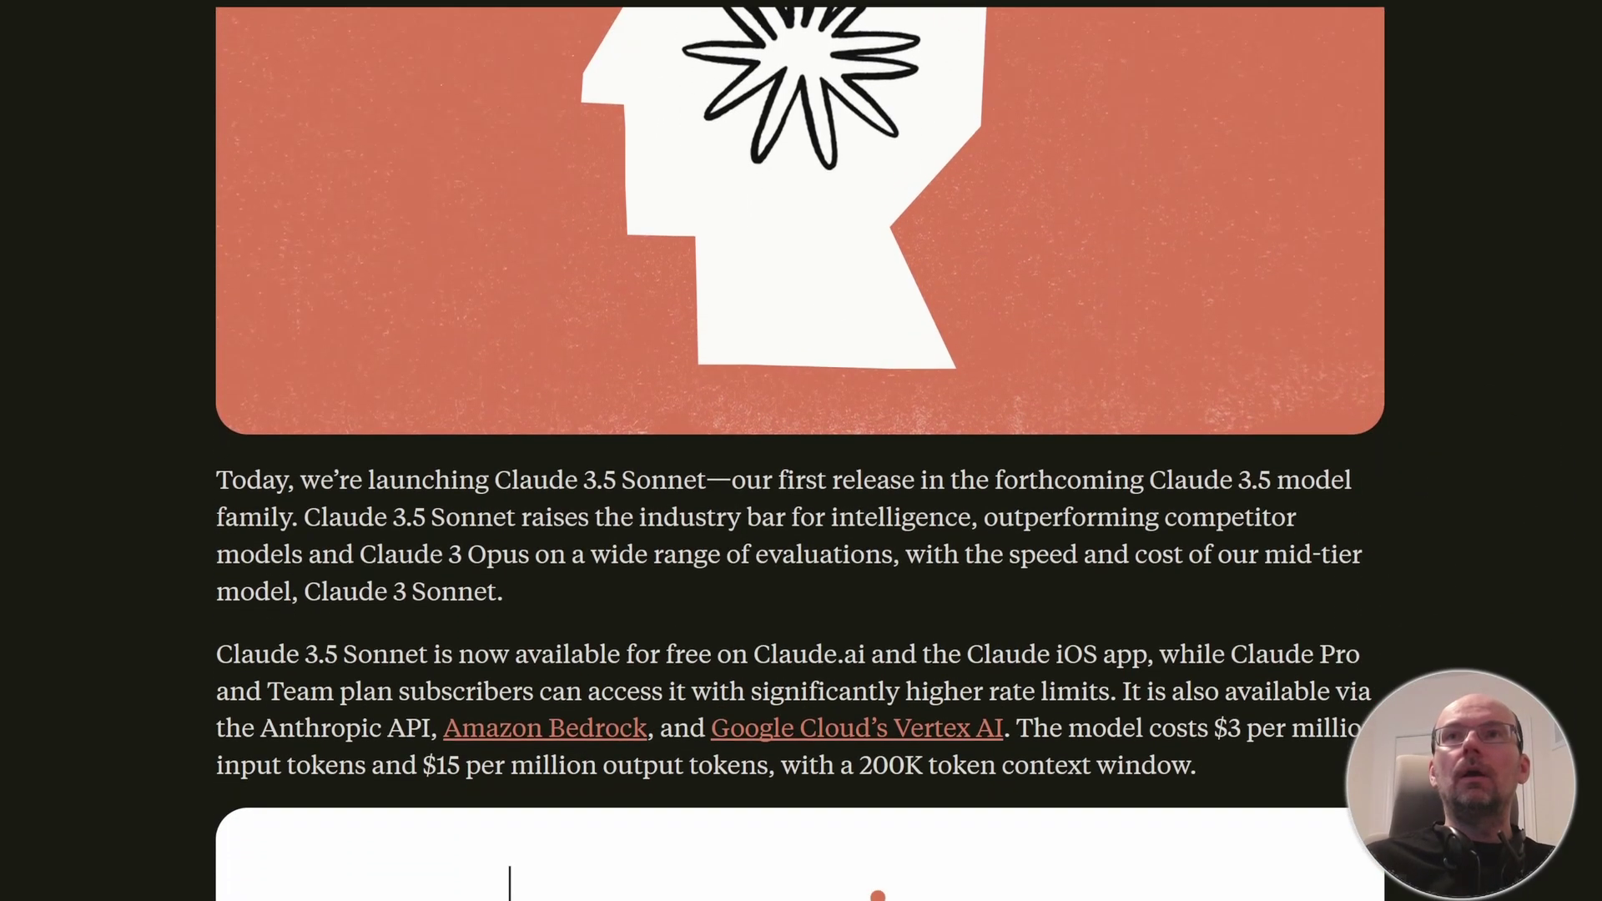
pyautogui.scroll(-14, 802, 451)
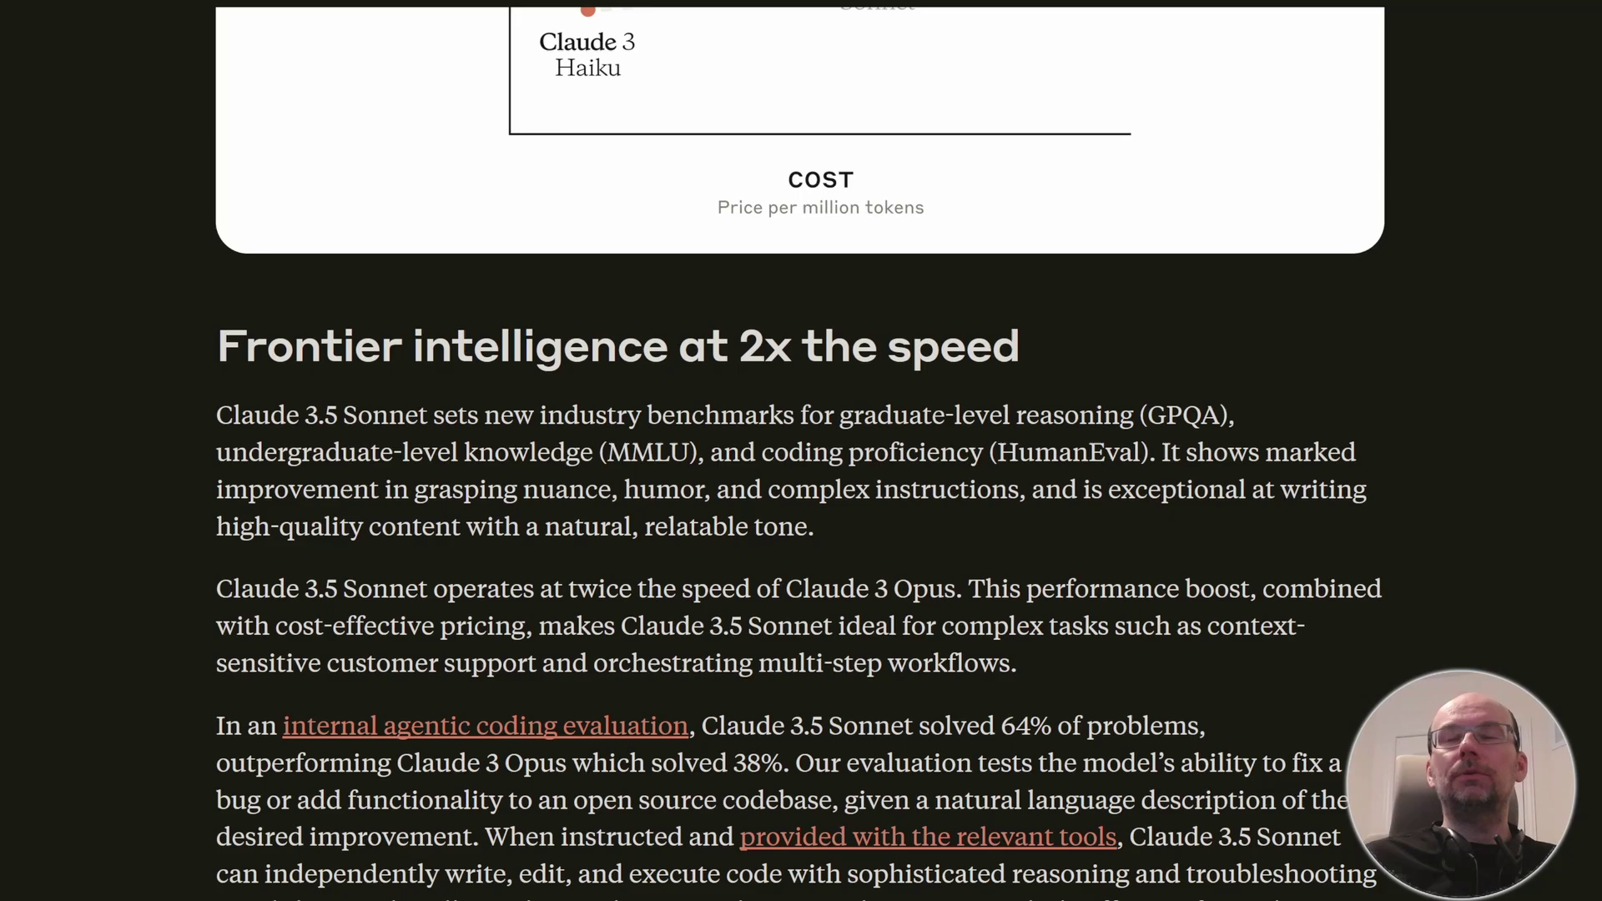
pyautogui.scroll(-11, 801, 450)
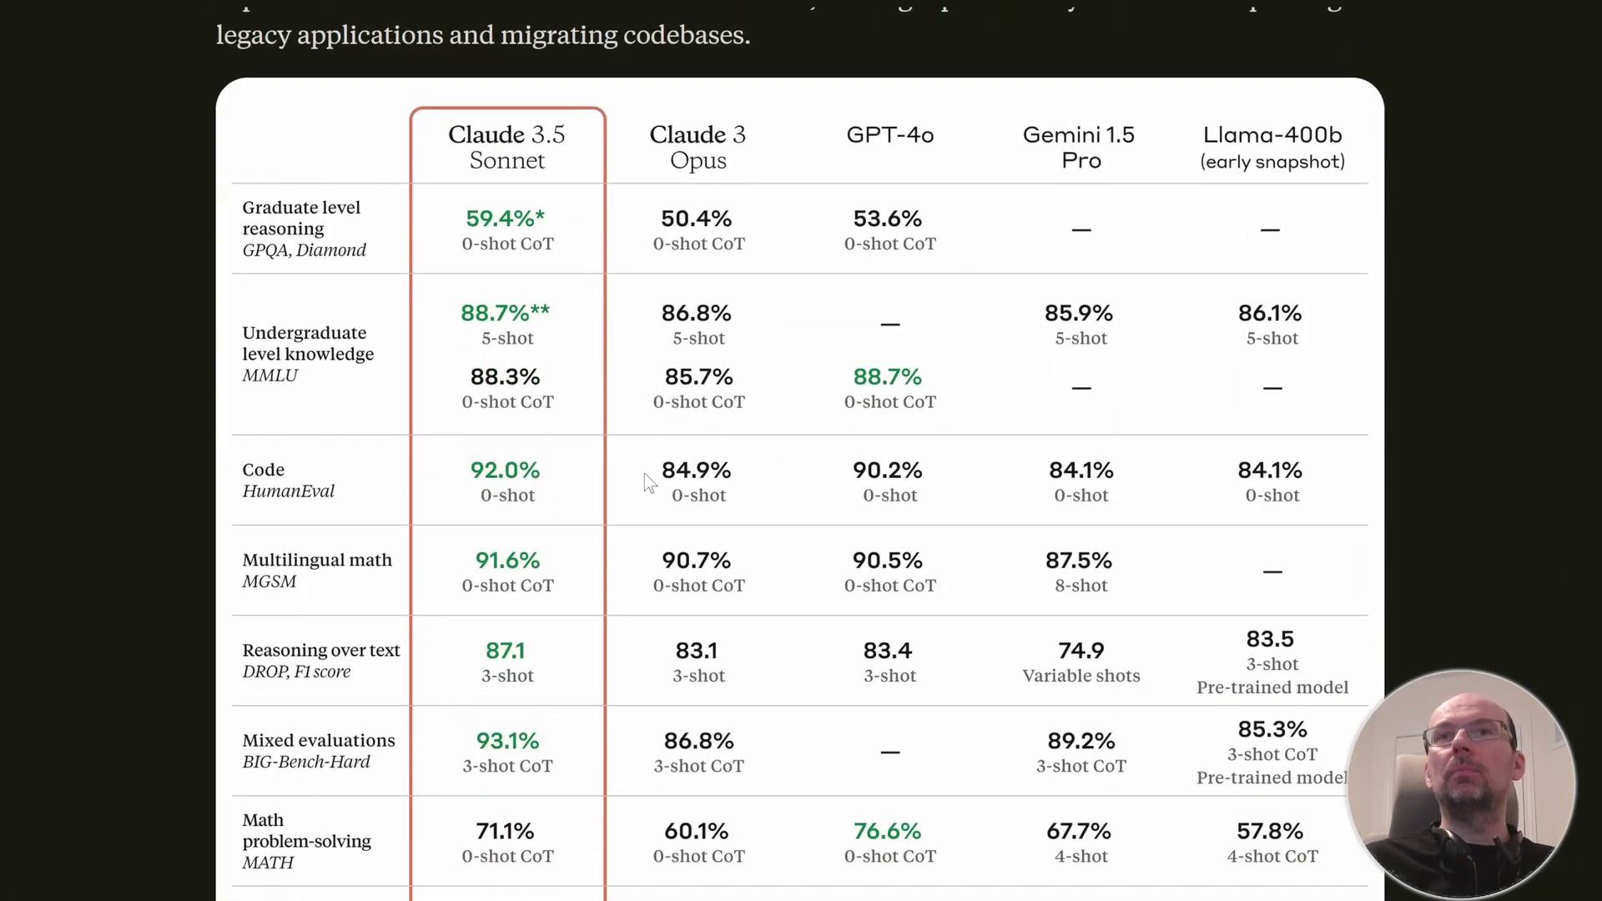
pyautogui.scroll(-8, 644, 473)
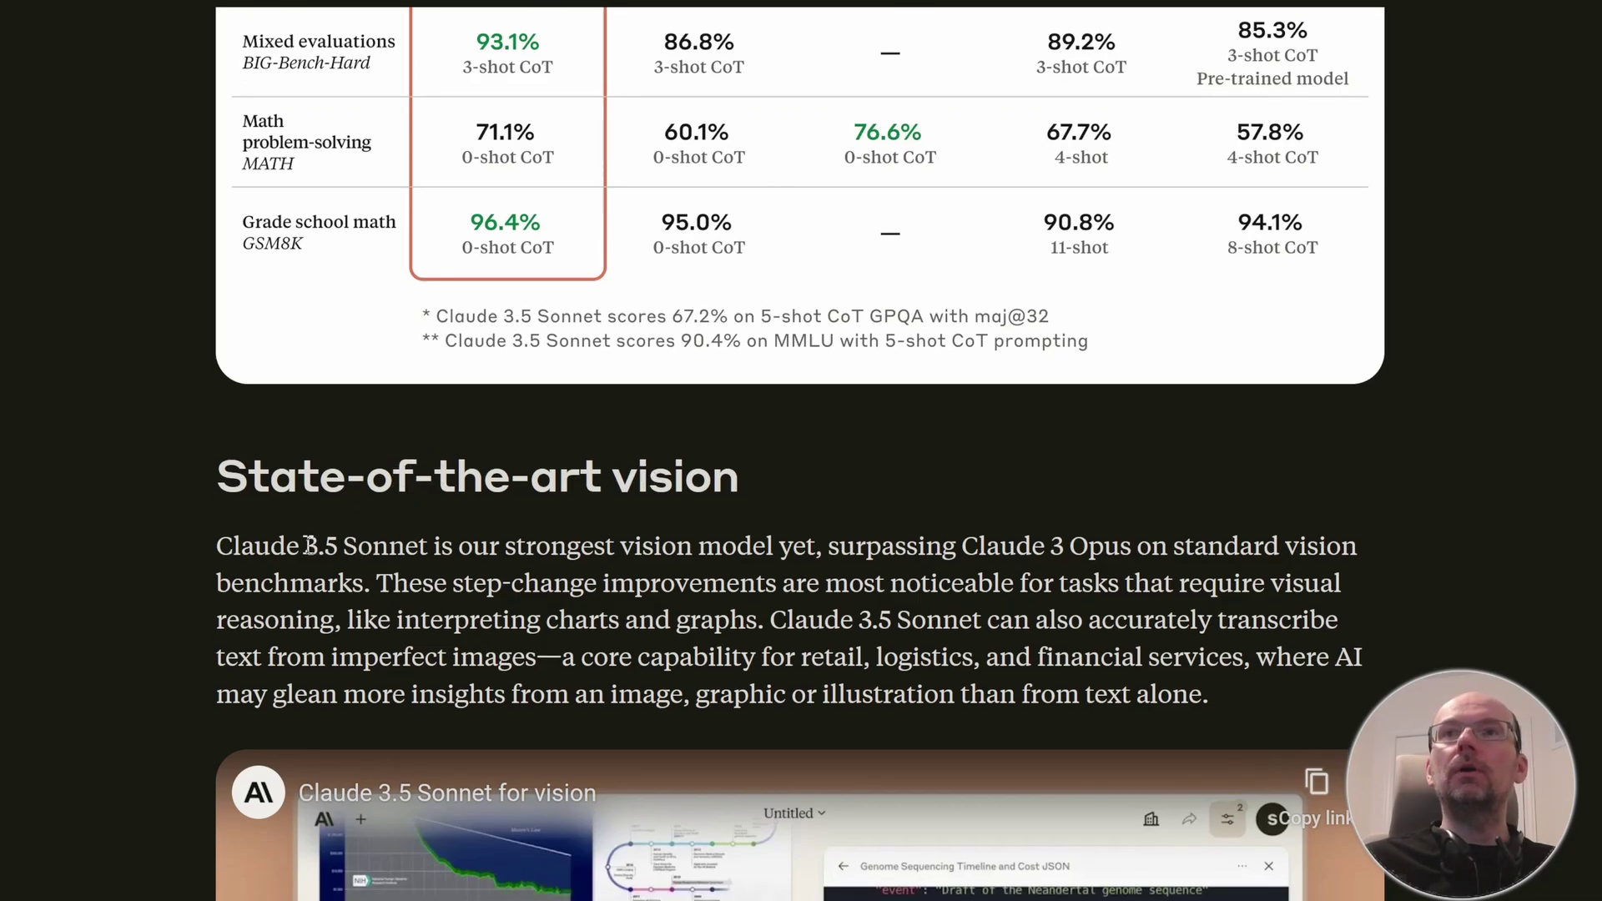
# Highlight the strongest-vision-model claim, the step-change improvements, and interpreting charts and graphs.
pyautogui.moveTo(305, 546); pyautogui.dragTo(820, 548)
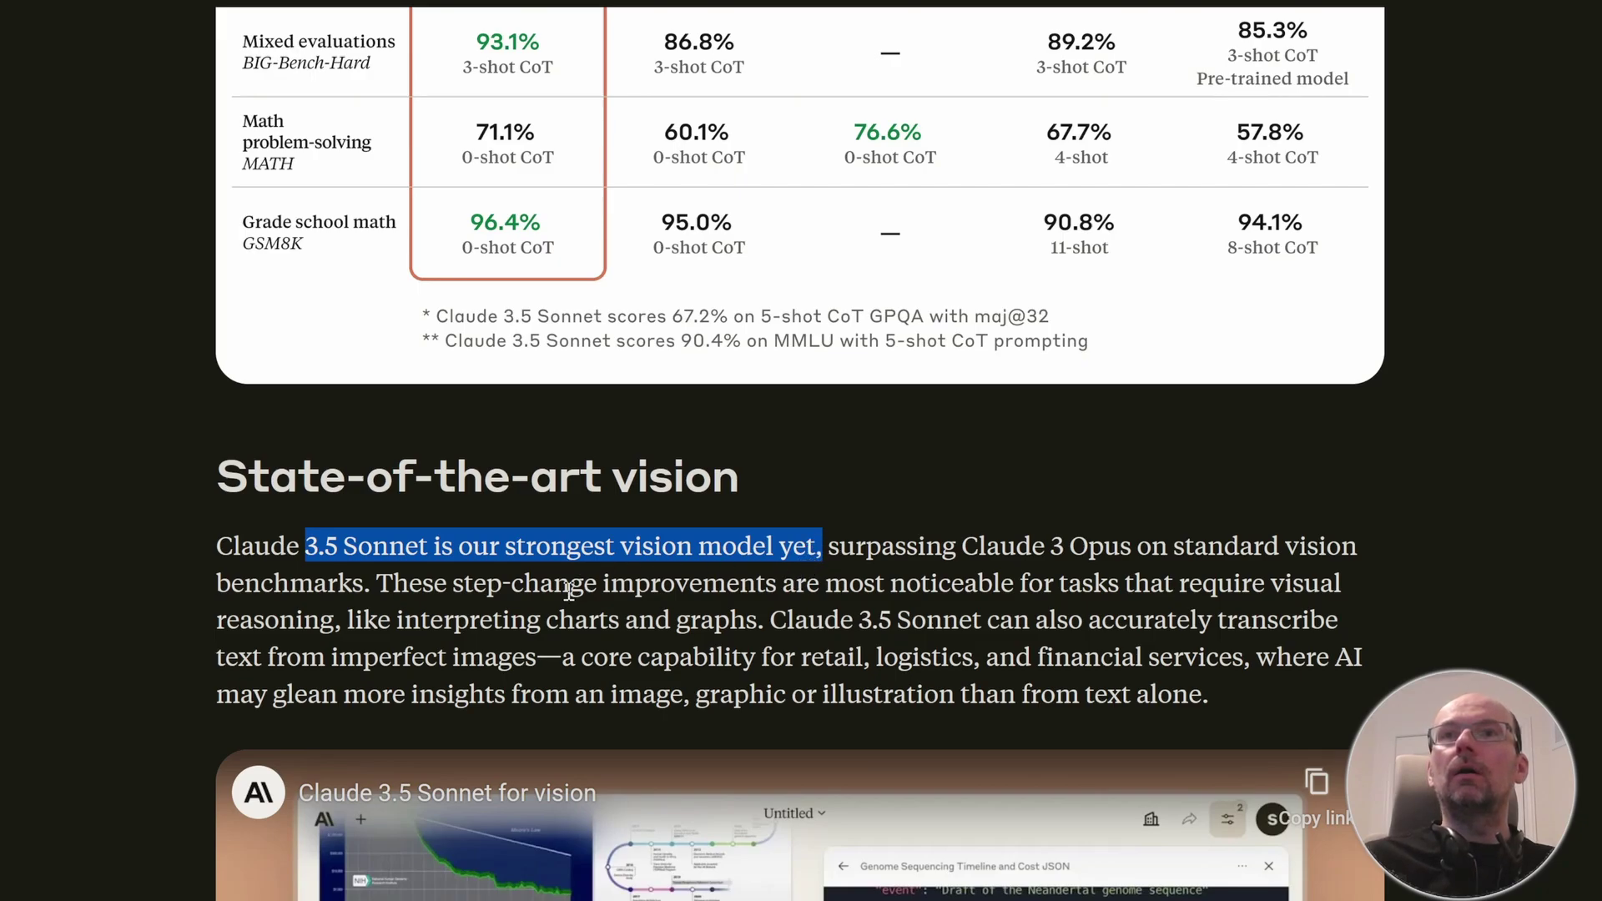
pyautogui.moveTo(409, 586); pyautogui.dragTo(1156, 594)
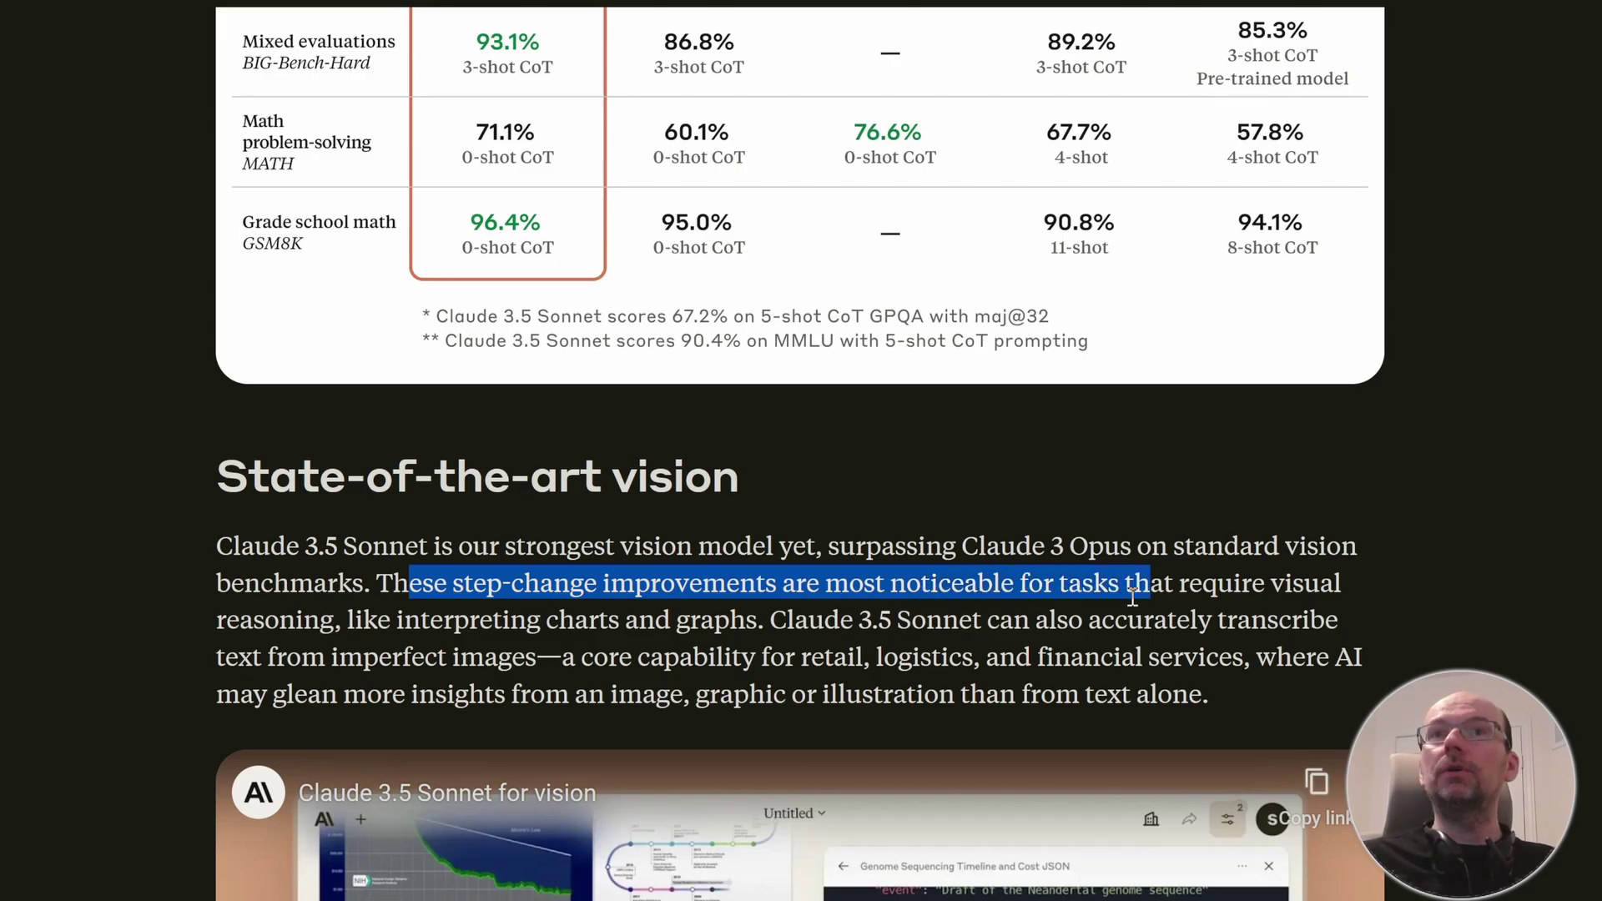
pyautogui.click(391, 619)
pyautogui.moveTo(434, 613); pyautogui.dragTo(761, 619)
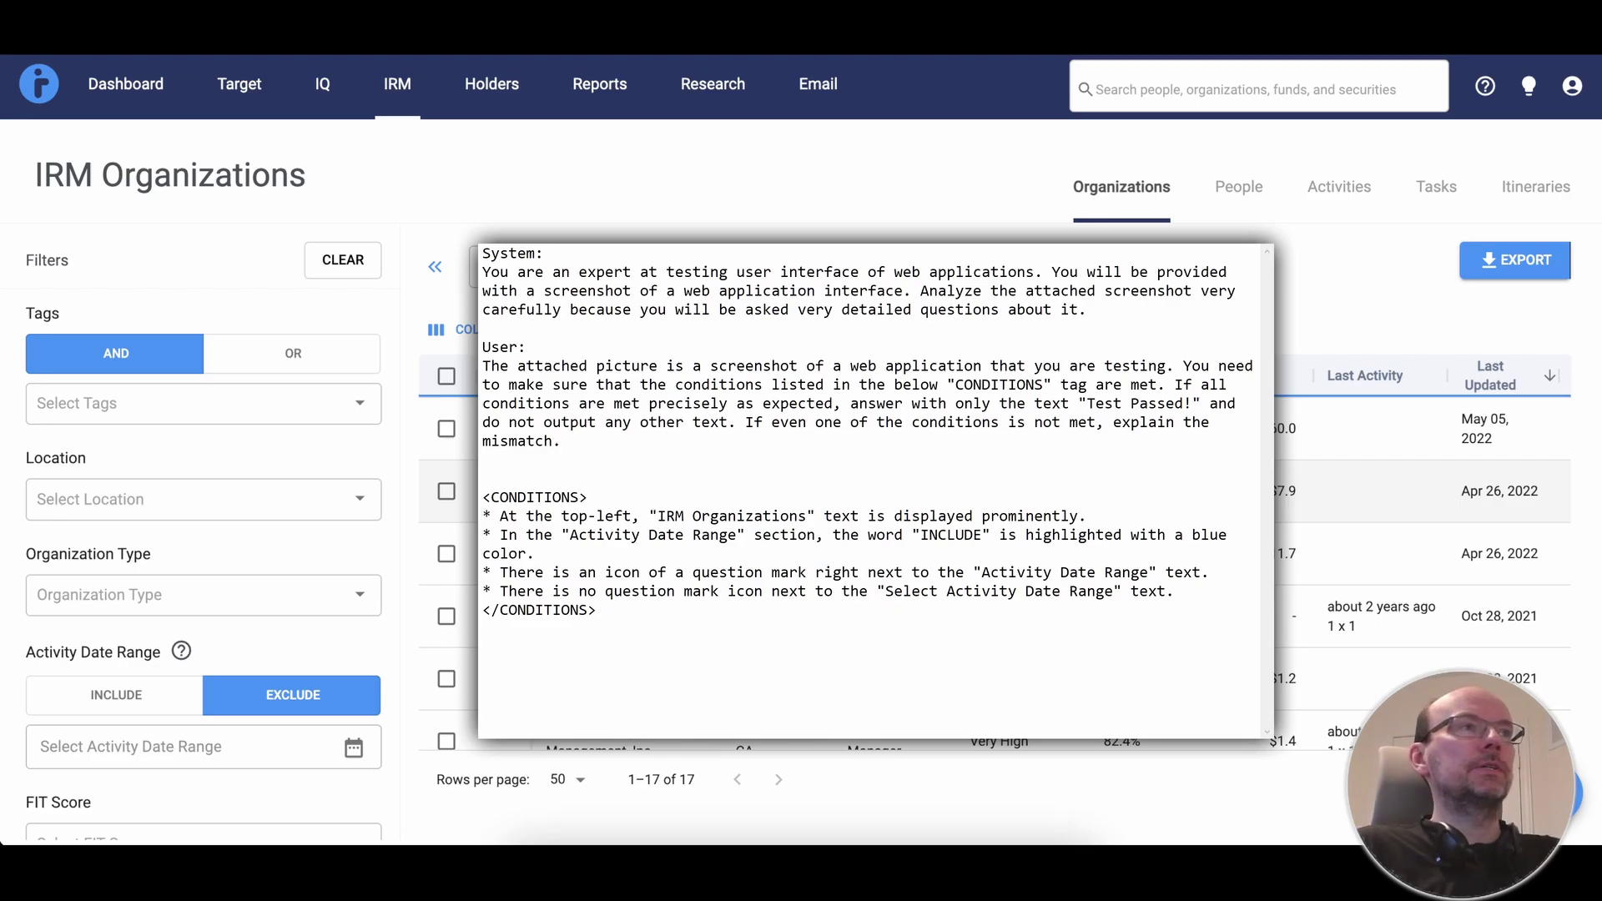
# Highlight the prompt's system text, user instructions, CONDITIONS tag and expected 'Test Passed!' reply.
pyautogui.moveTo(482, 272); pyautogui.dragTo(1057, 311)
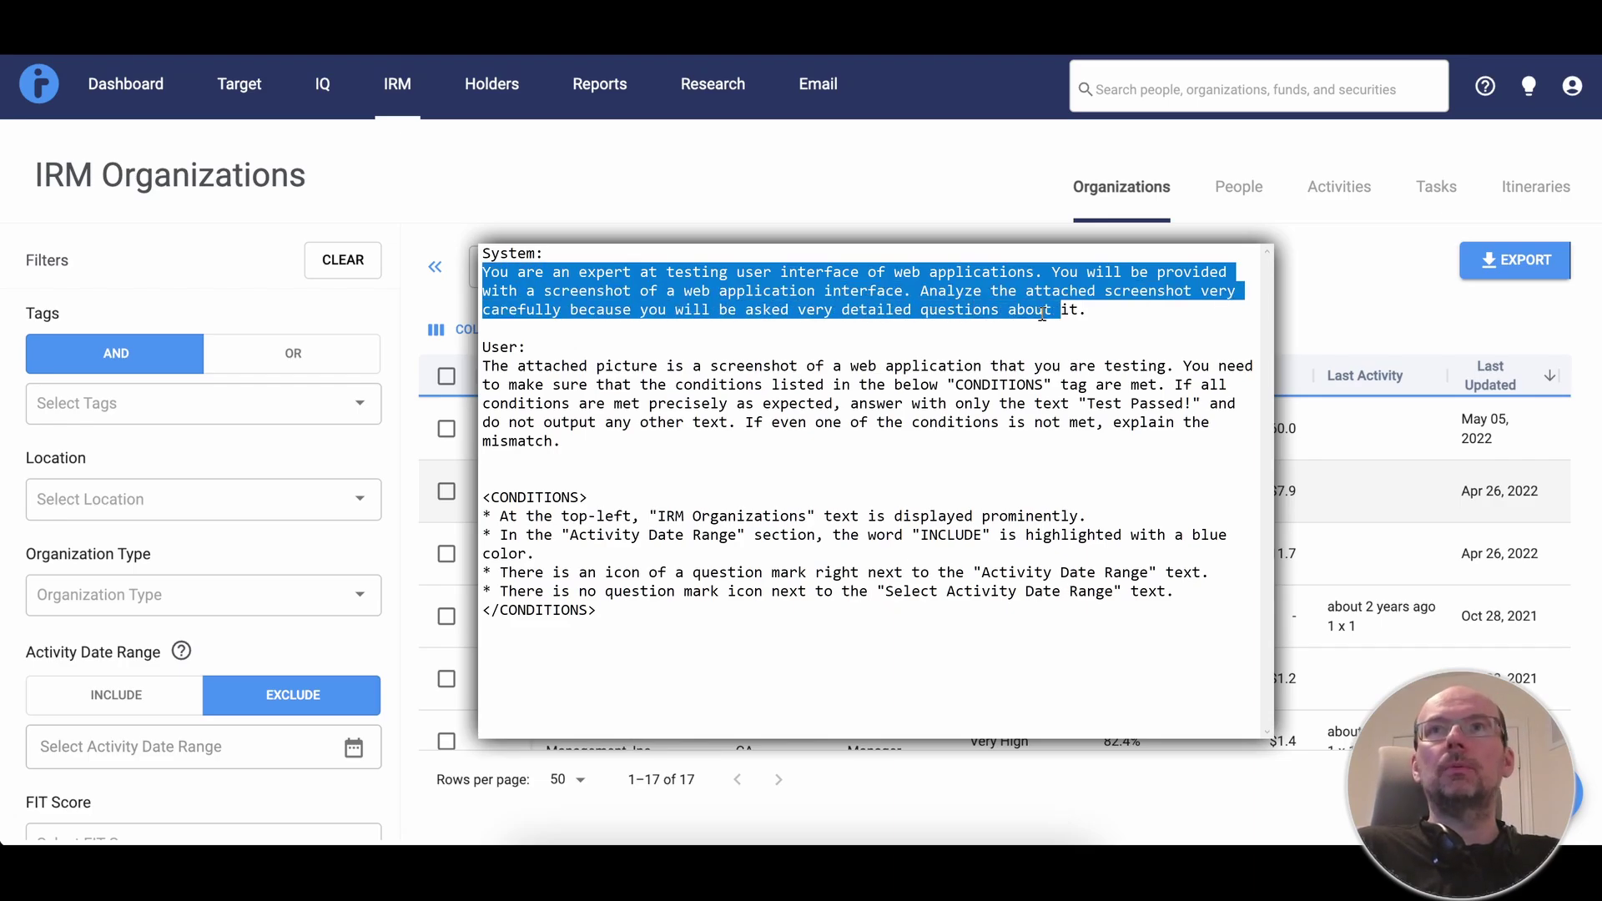
pyautogui.click(728, 283)
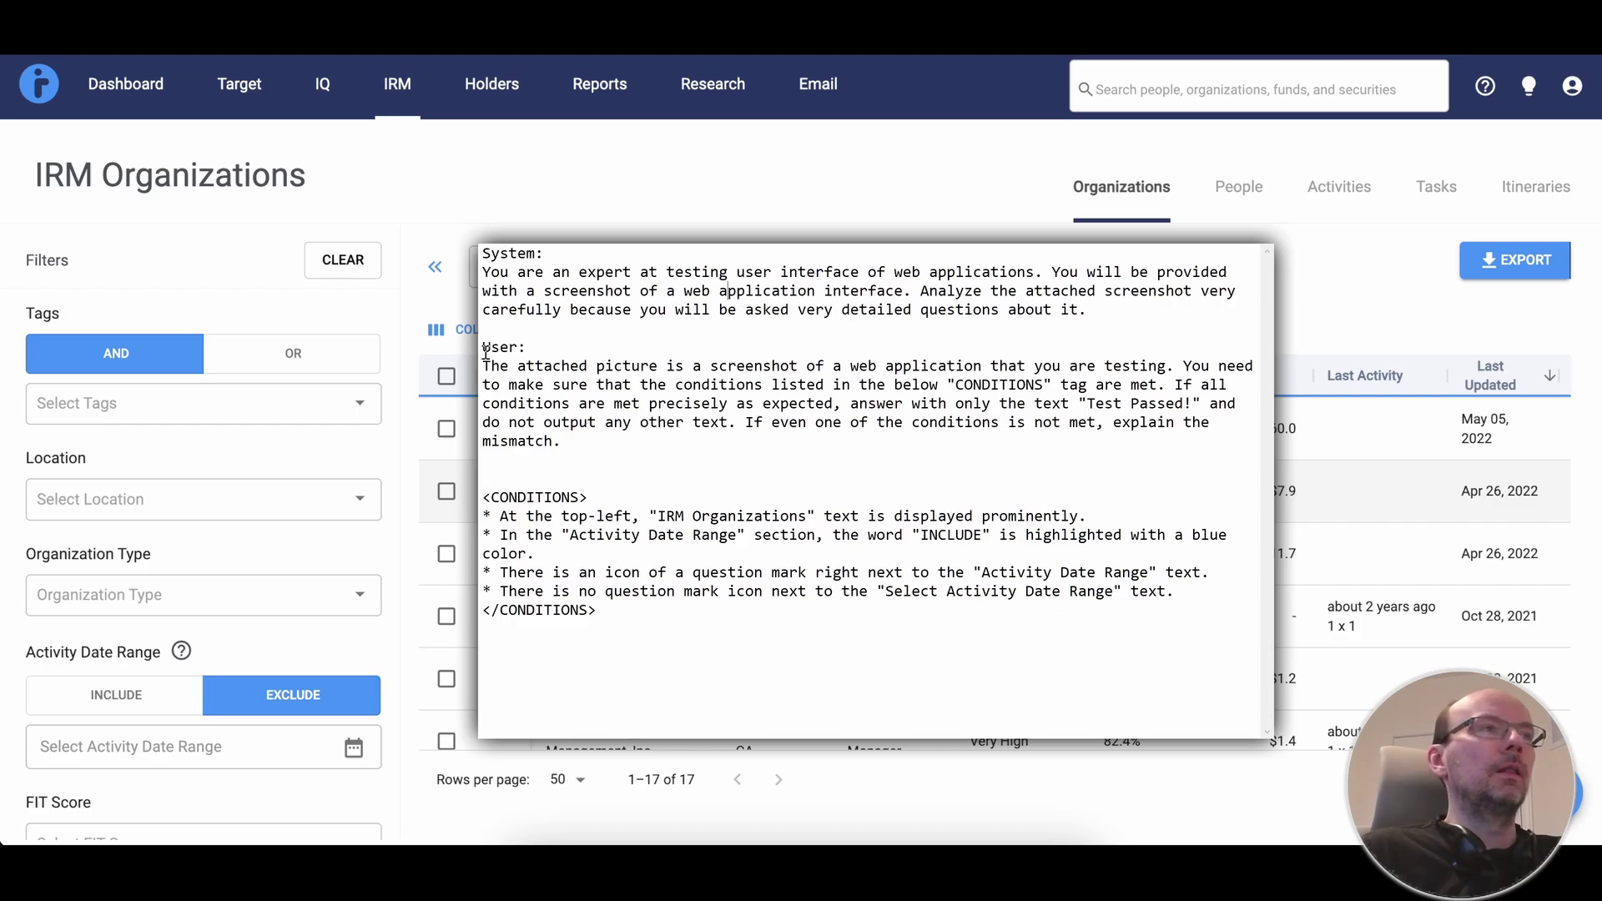
pyautogui.moveTo(486, 352); pyautogui.dragTo(562, 441)
pyautogui.click(562, 441)
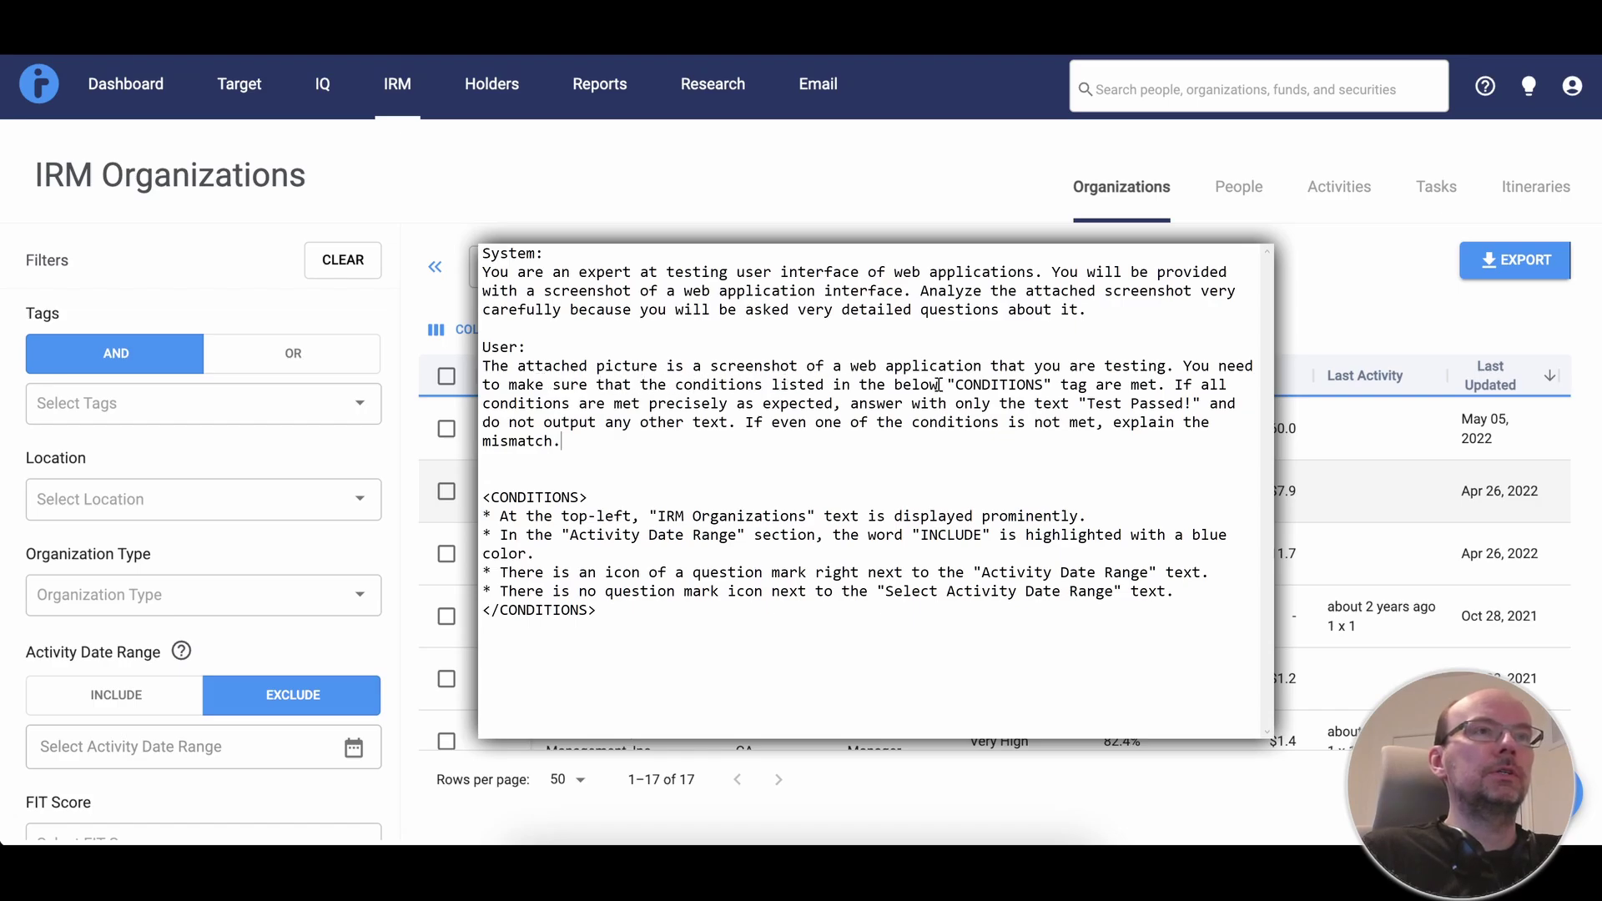
pyautogui.moveTo(952, 385); pyautogui.dragTo(1053, 385)
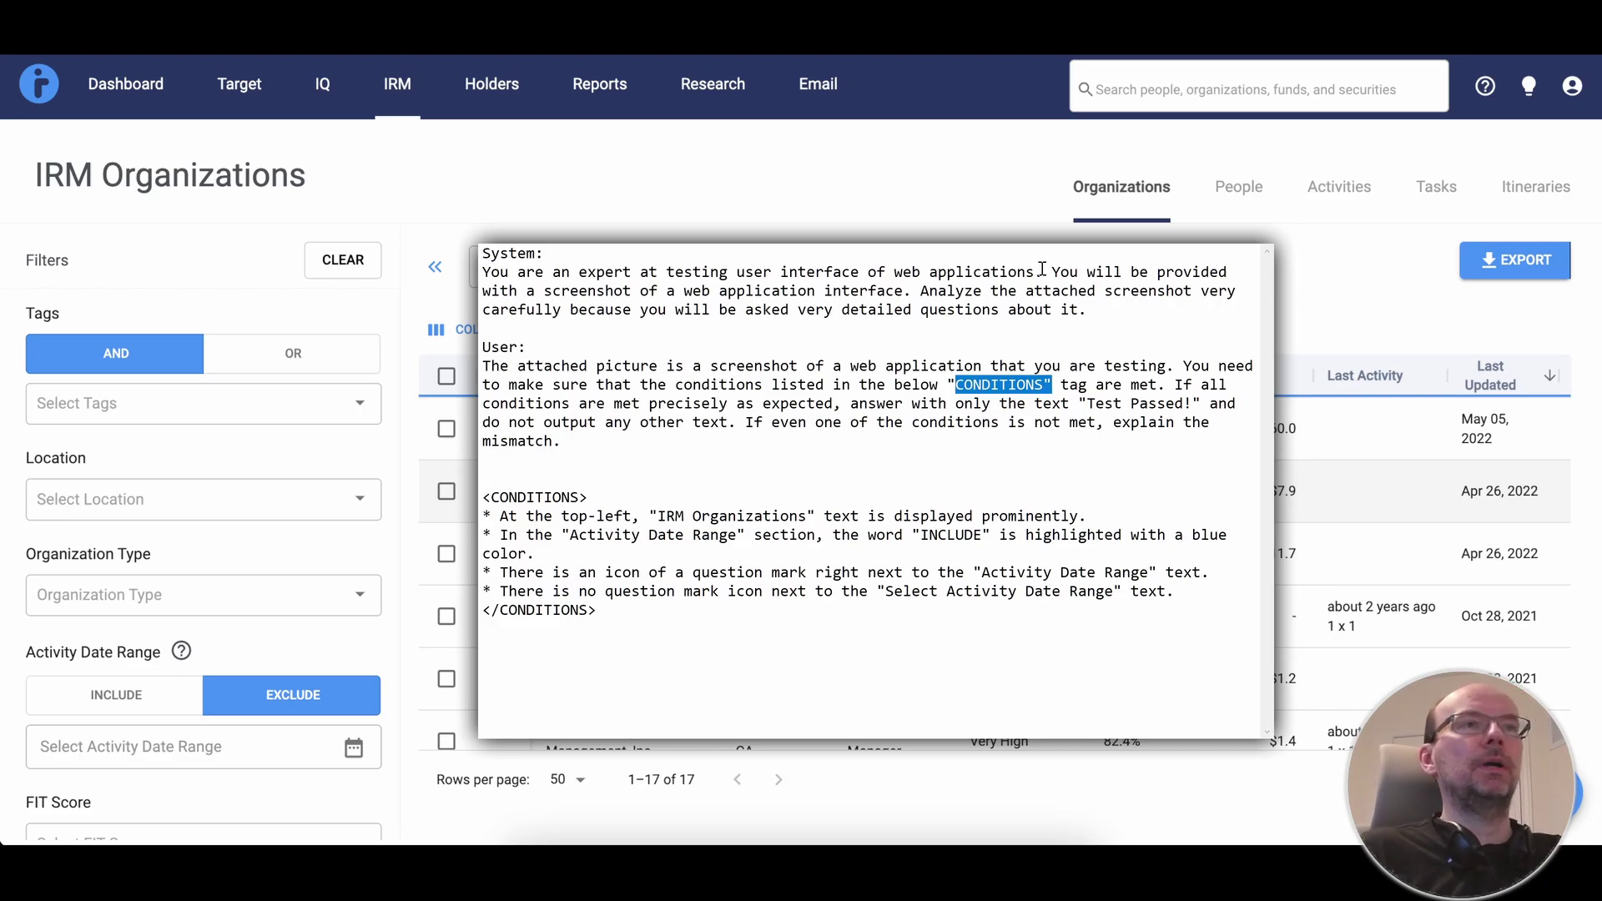
pyautogui.moveTo(1087, 404); pyautogui.dragTo(1192, 404)
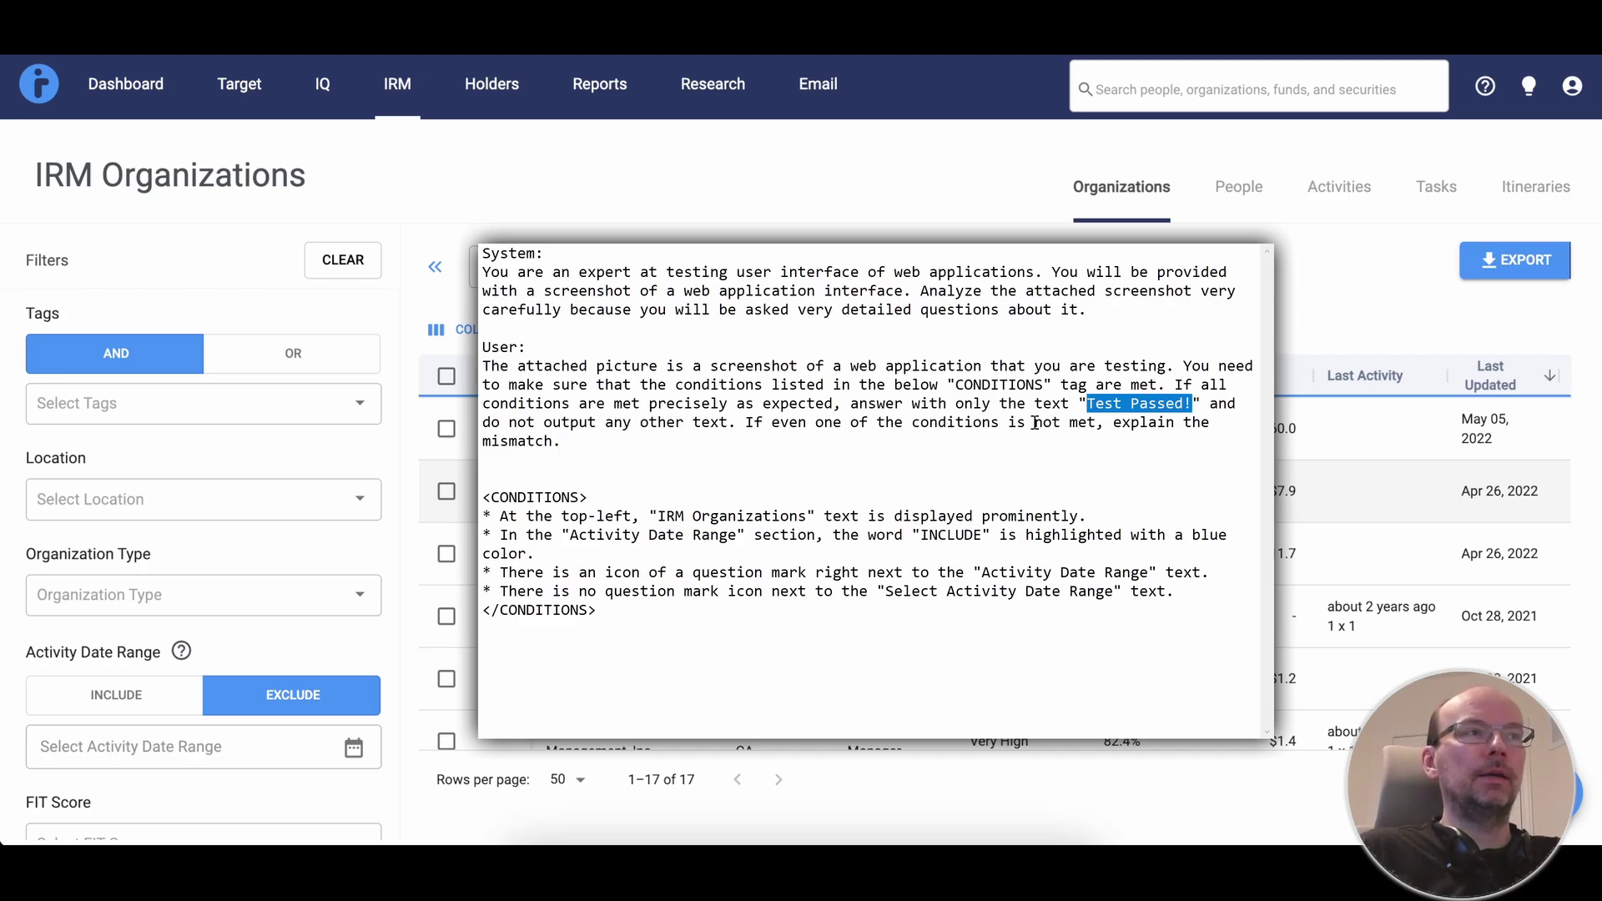
pyautogui.click(486, 497)
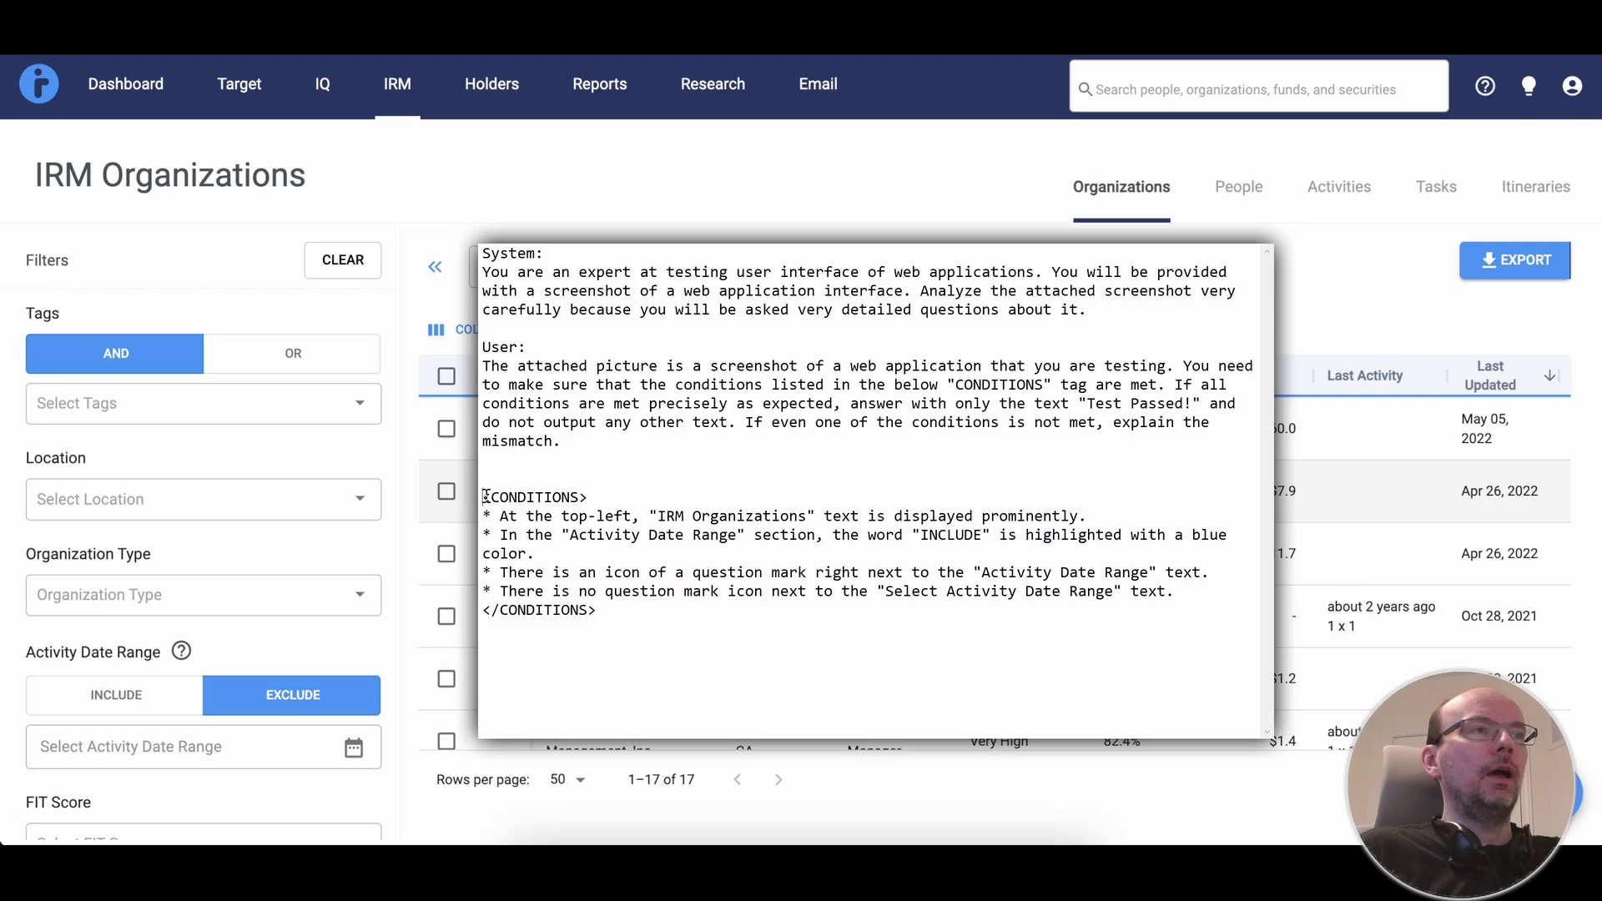
# Highlight the CONDITIONS block and each condition: IRM Organizations title, blue INCLUDE, question-mark icon.
pyautogui.moveTo(485, 497); pyautogui.dragTo(654, 605)
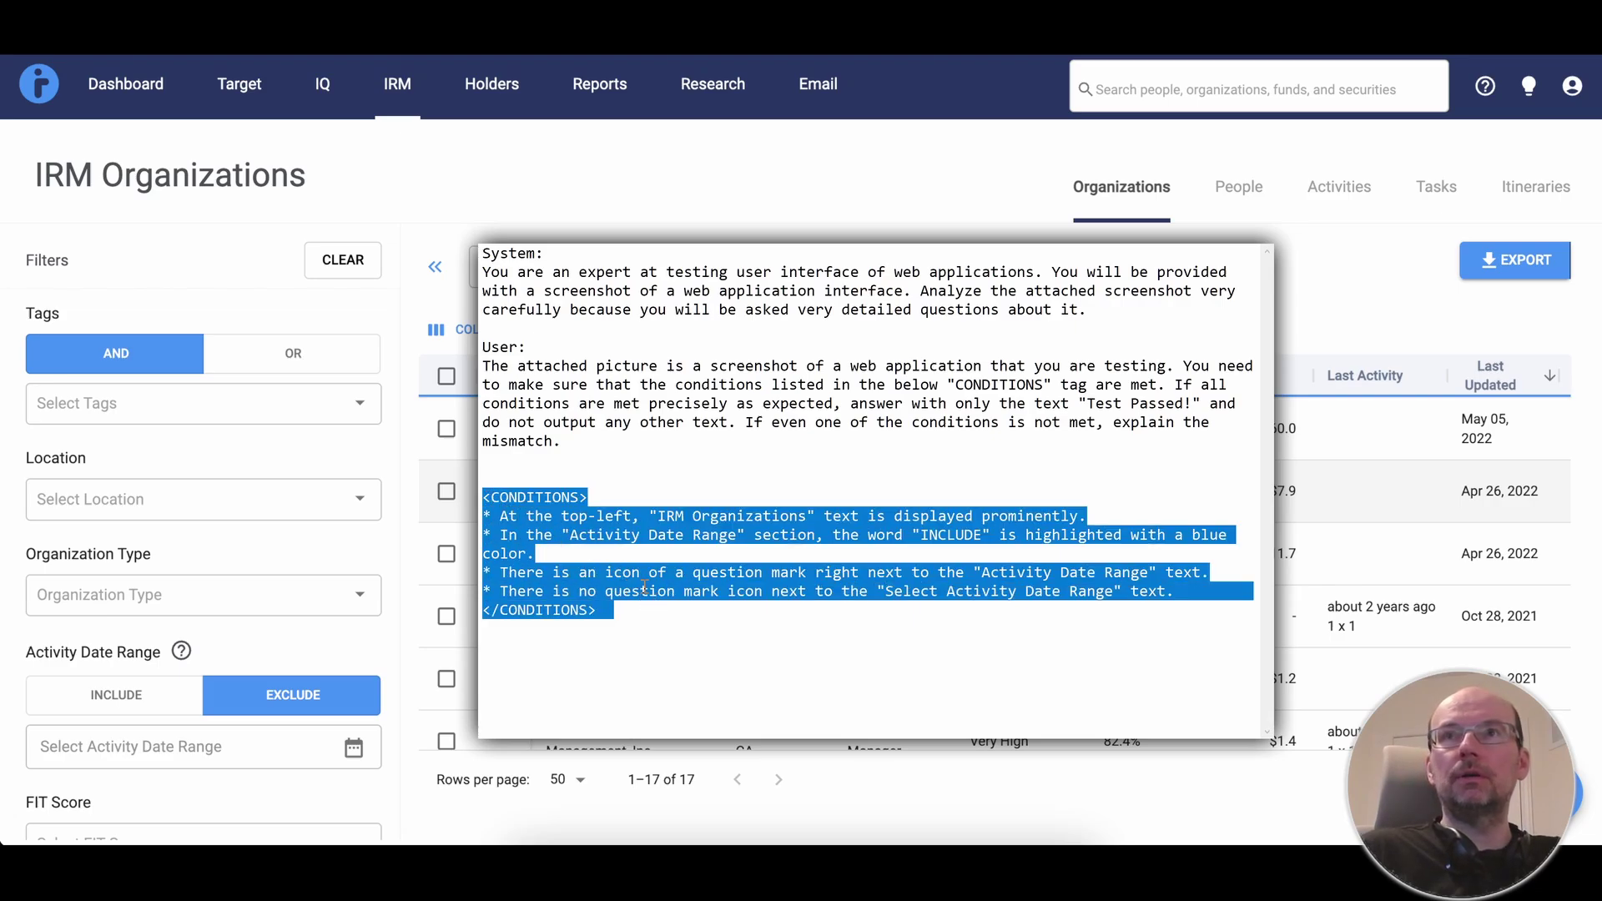
pyautogui.click(593, 519)
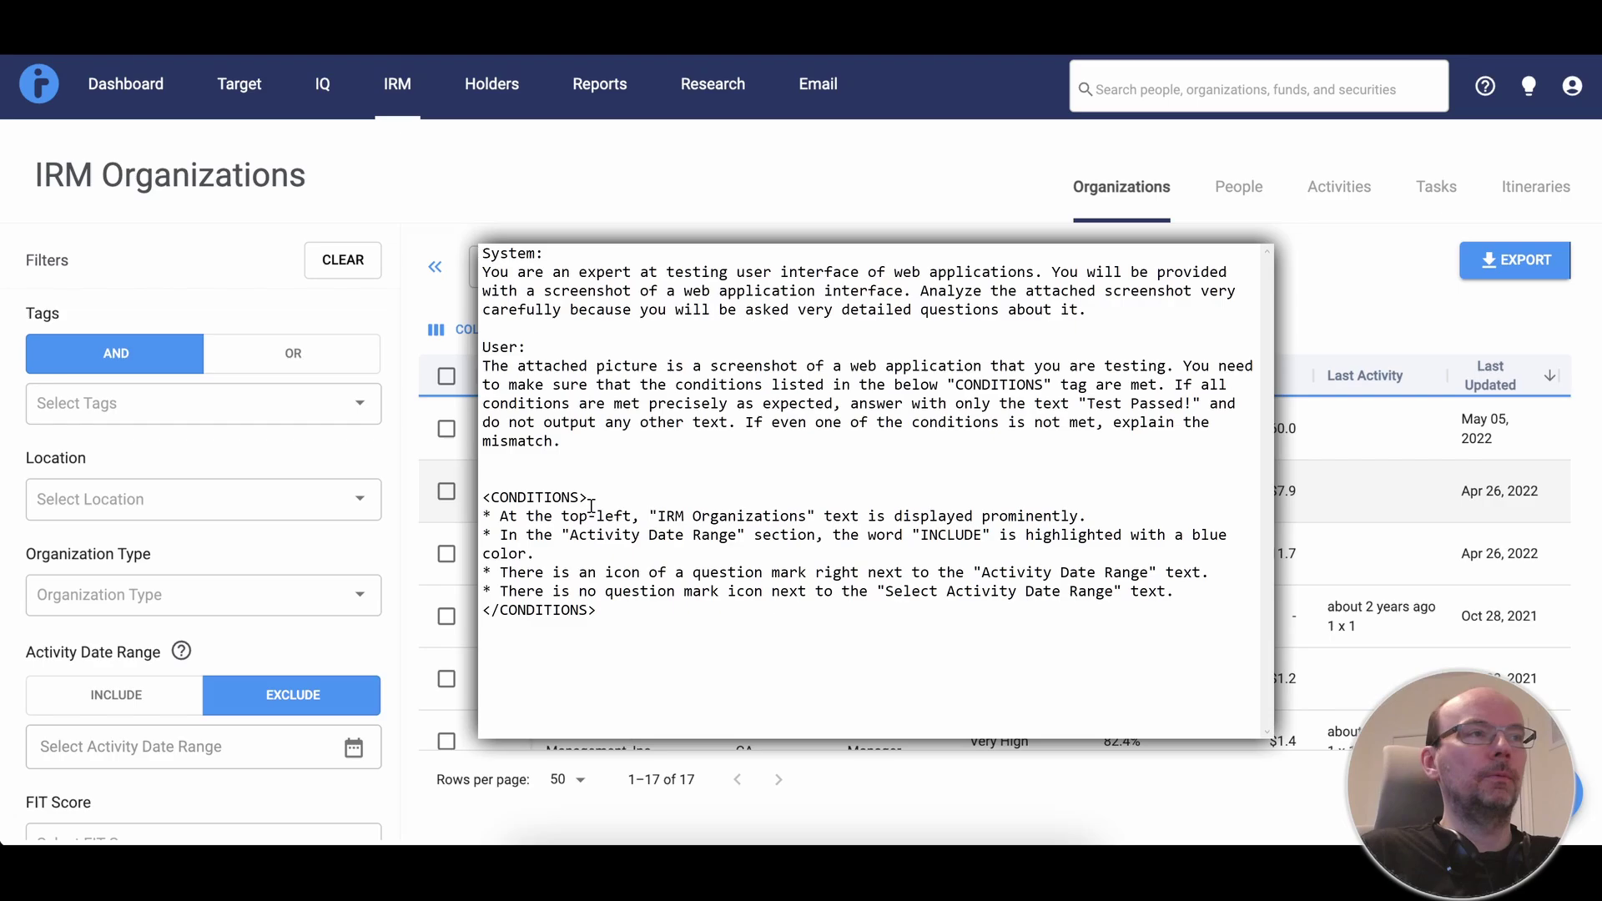
pyautogui.moveTo(501, 520); pyautogui.dragTo(1081, 520)
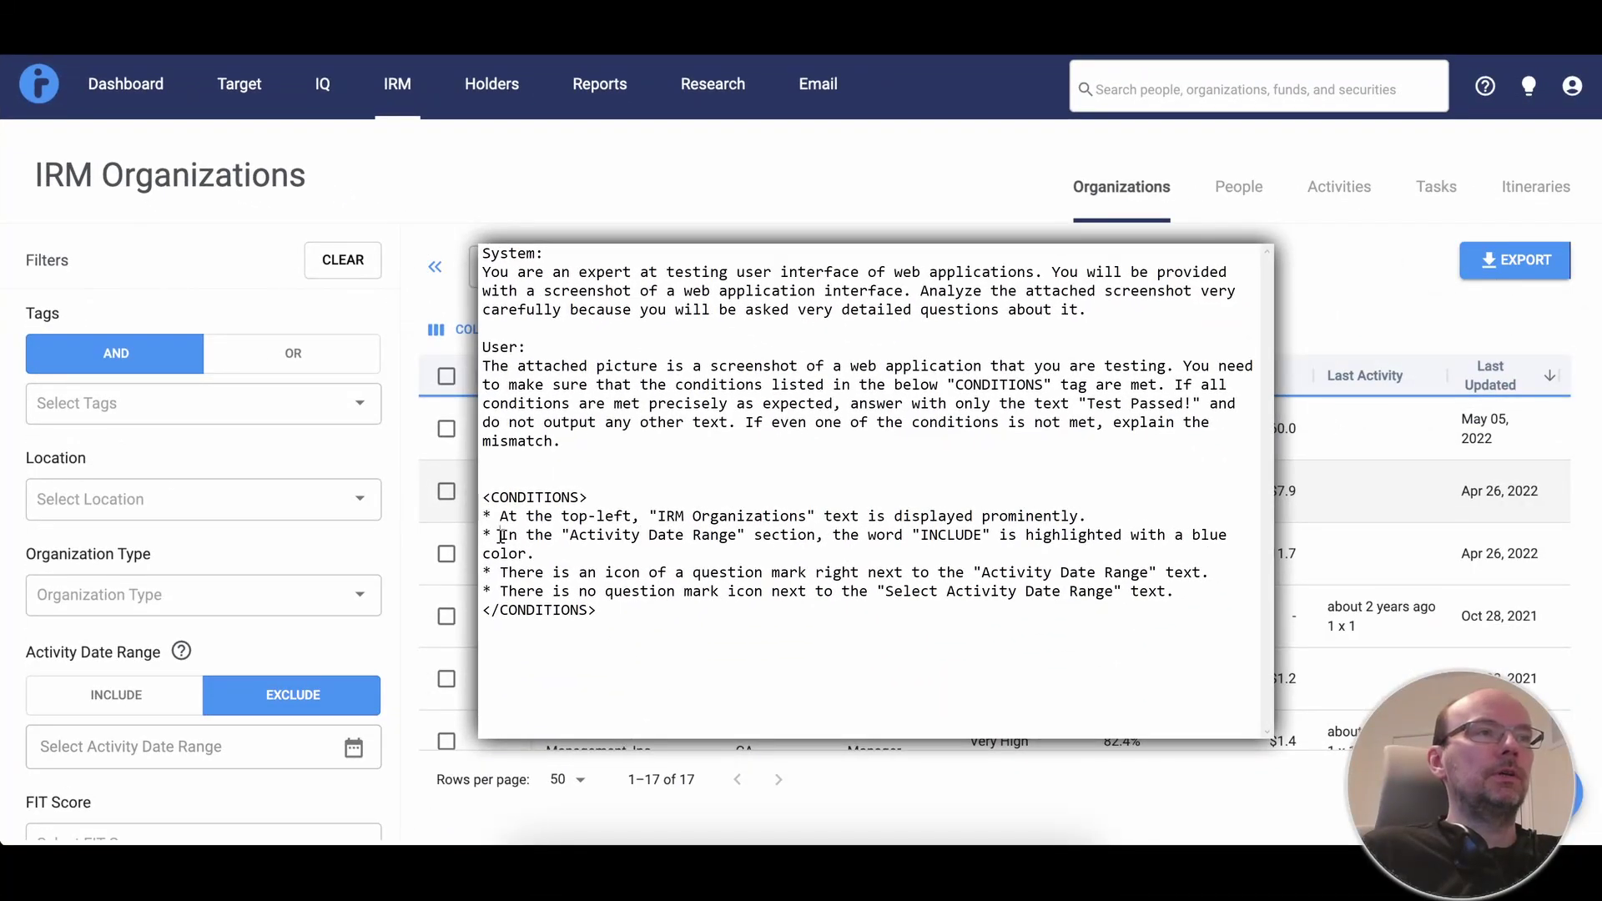
pyautogui.moveTo(501, 536); pyautogui.dragTo(558, 550)
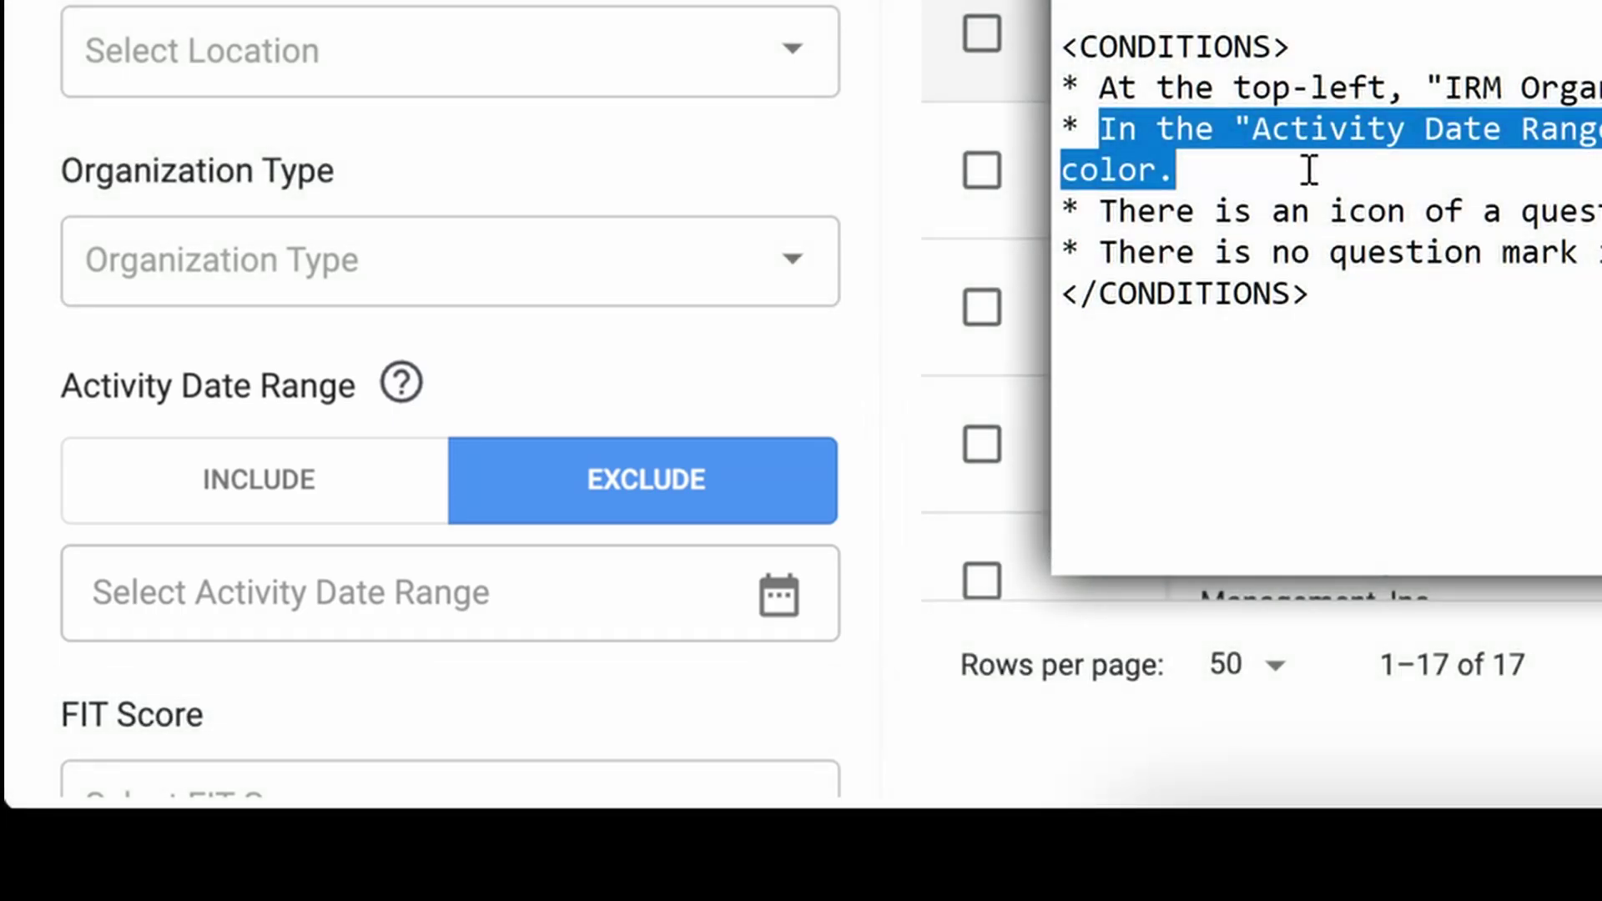
pyautogui.click(1102, 211)
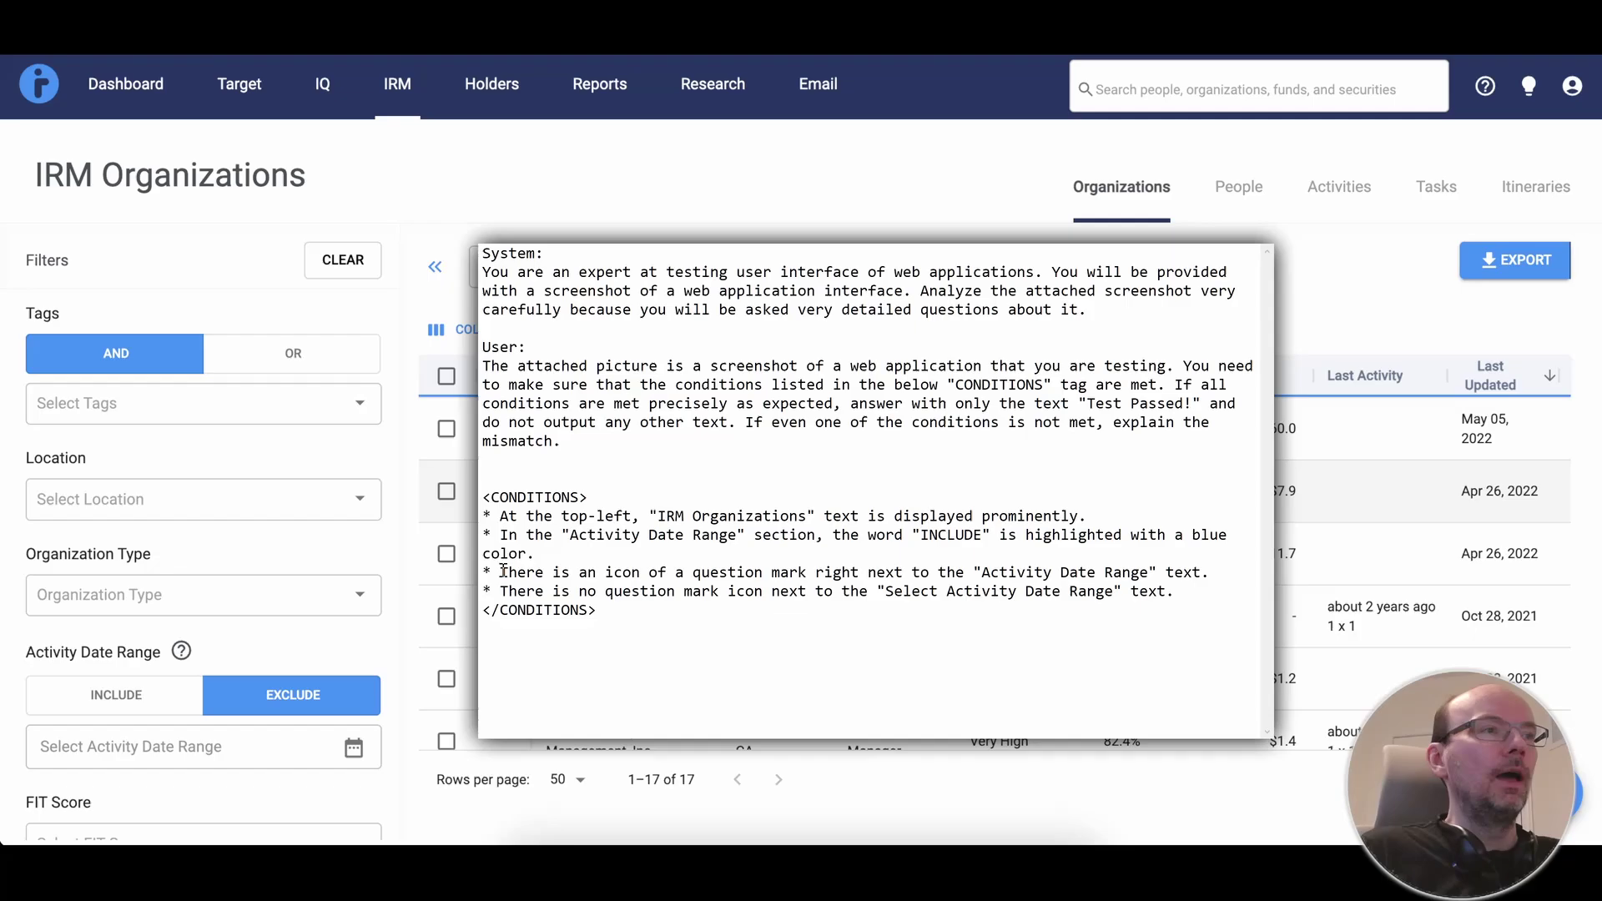
pyautogui.moveTo(501, 572); pyautogui.dragTo(843, 572)
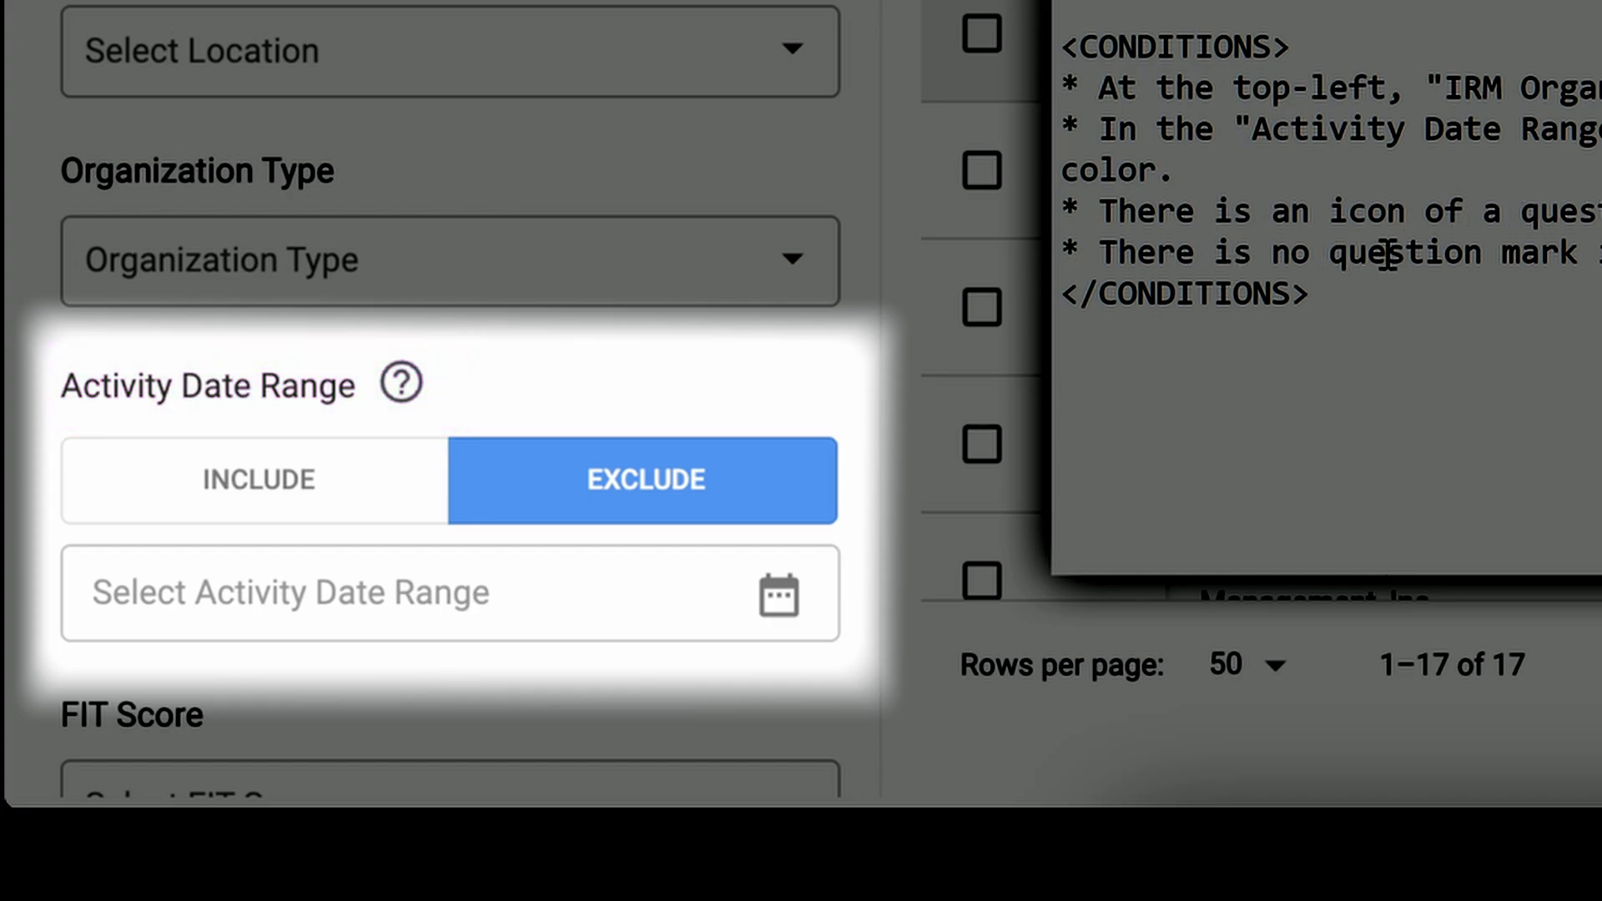
pyautogui.moveTo(1387, 254); pyautogui.dragTo(1601, 254)
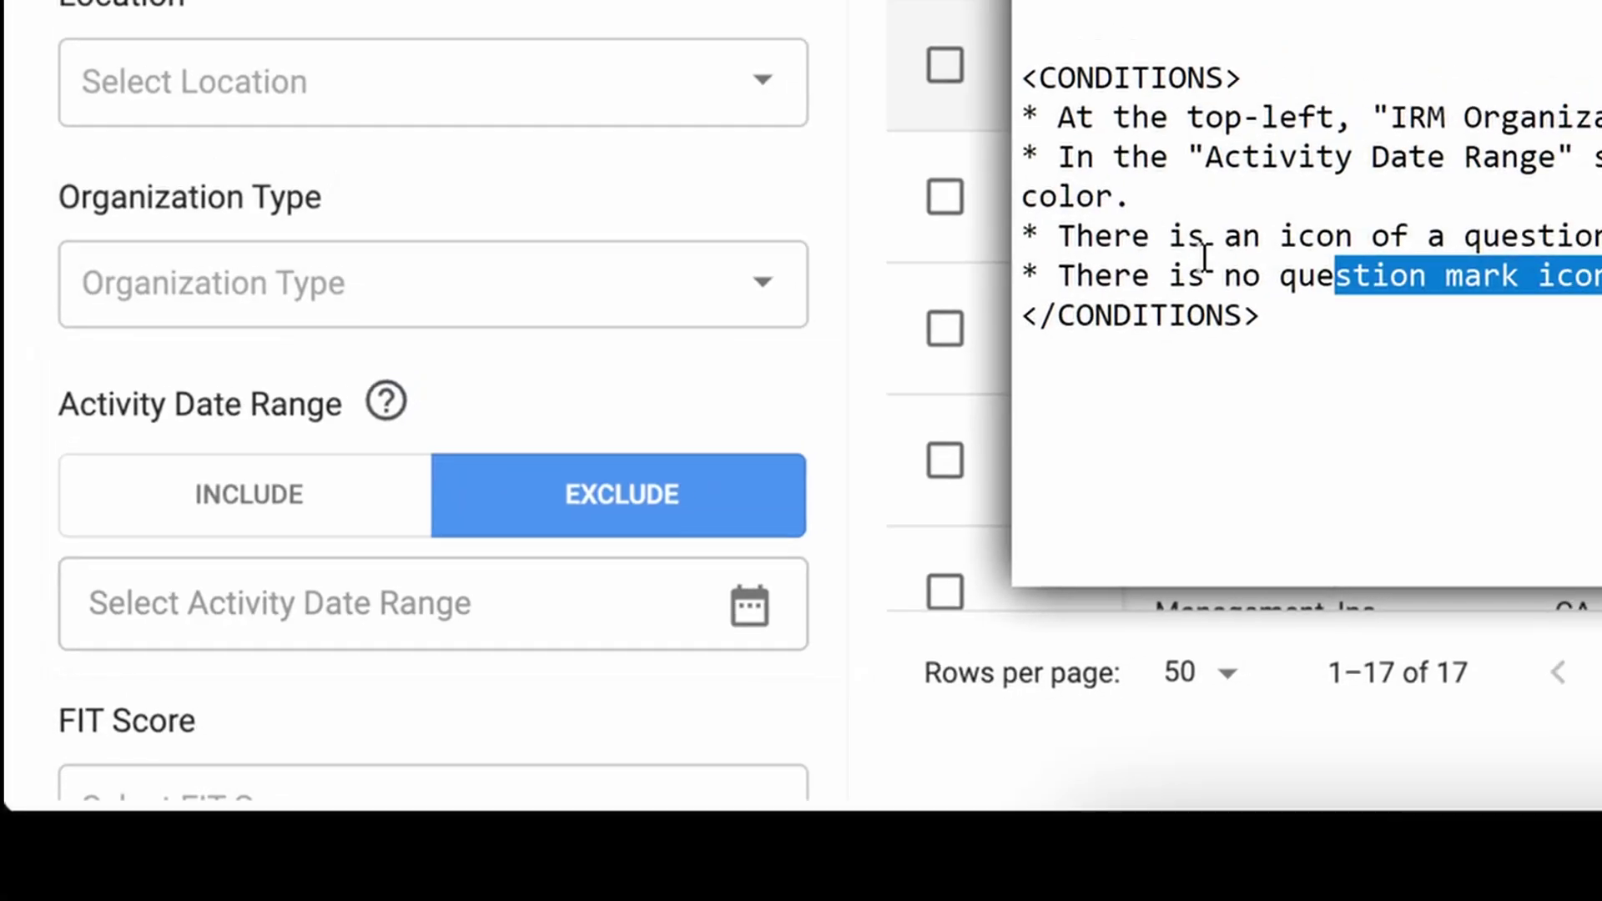
pyautogui.click(1236, 243)
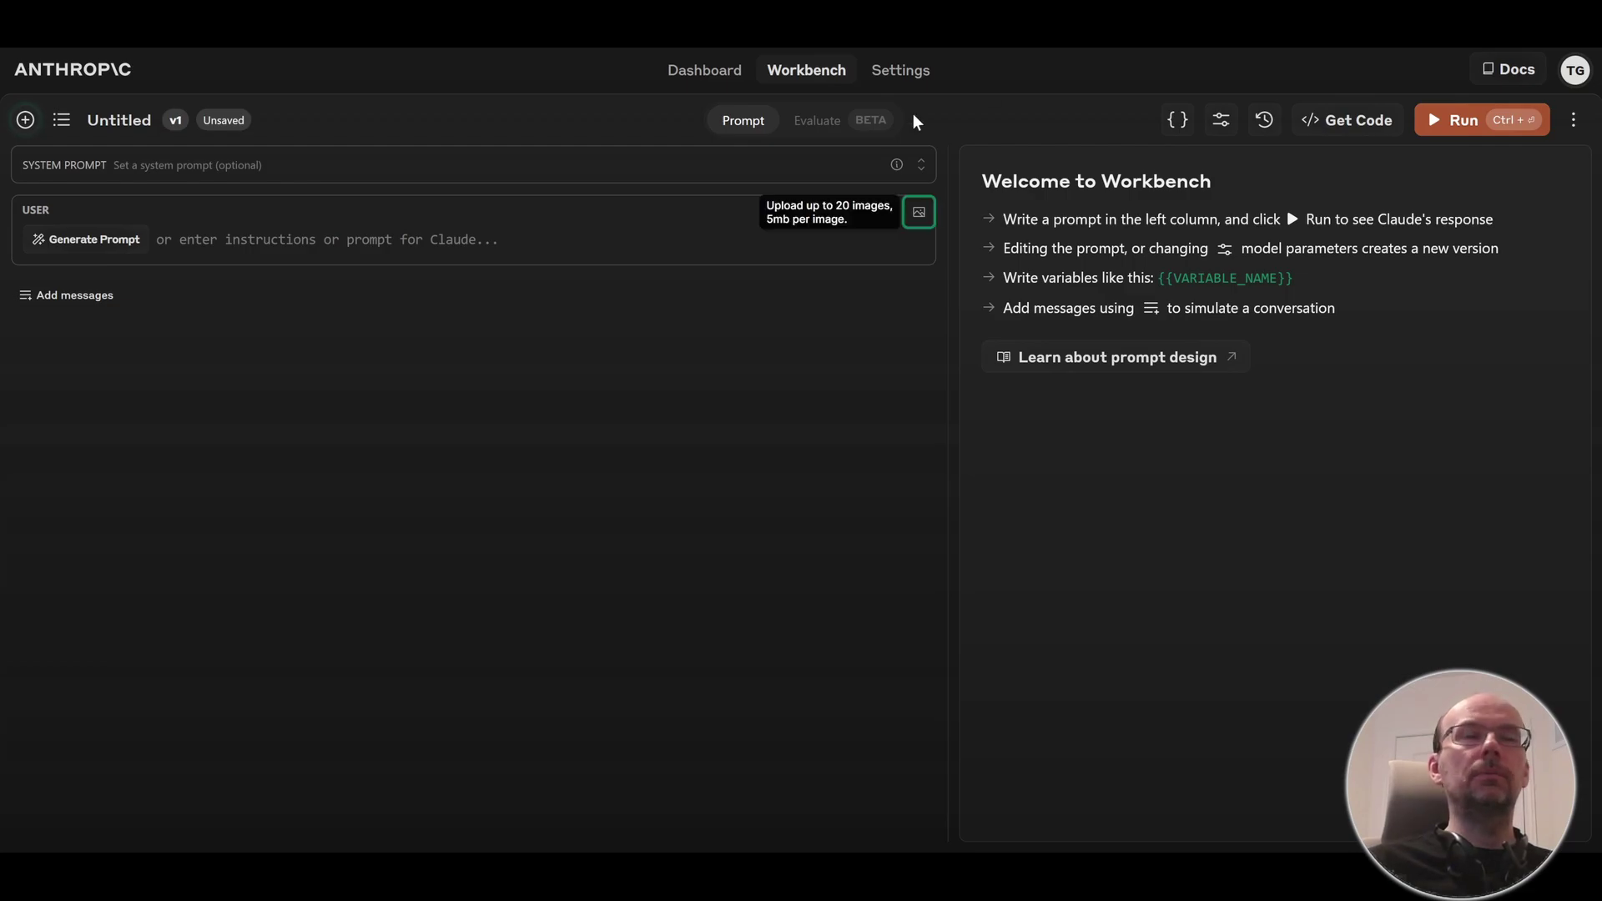
# Paste the tester system prompt, the user instructions with four CONDITIONS, and the web app screenshot.
pyautogui.click(288, 167)
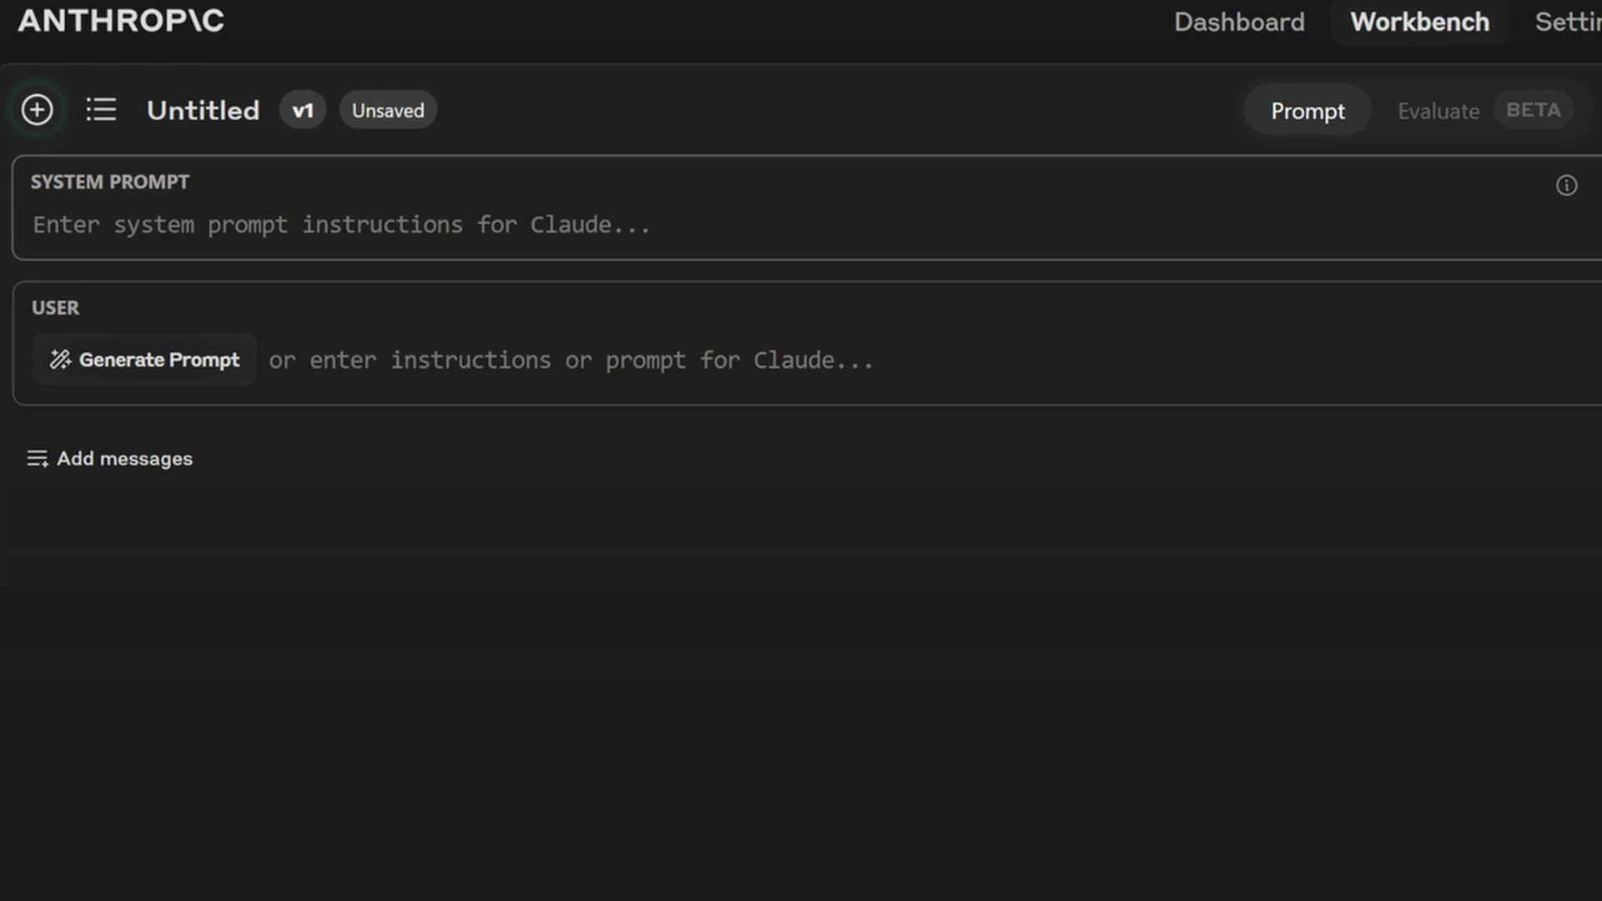
pyautogui.write('You are an expert at testing user interface of web applications. You will be provided with a screenshot of a web application interface. Analyze the attached screenshot very carefully because you will be asked very detailed questions about it.')
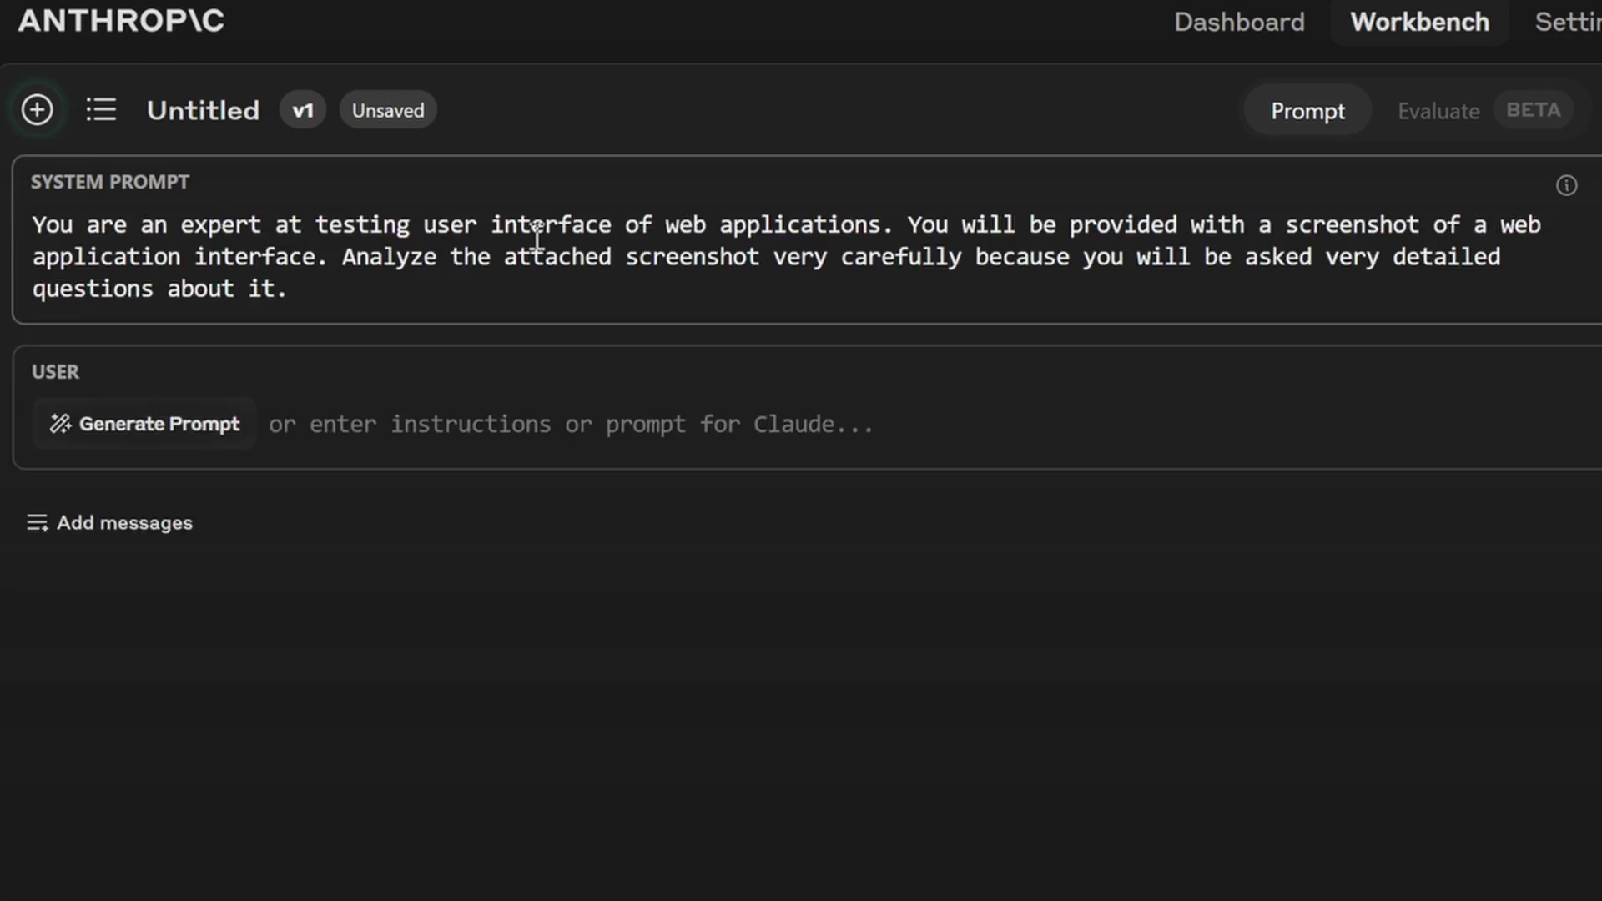
pyautogui.click(602, 428)
pyautogui.write('The attached picture is a screenshot of a web application that you are testing. You need to make sure that the conditions listed in the below "CONDITIONS" tag are met. If all conditions are met precisely as expected, answer with only the text "Test Passed!" and do not output any other text. If even one of the conditions is not met, explain the mismatch.   <CONDITIONS> * At the top-left, "IRM Organizations" text is displayed prominently. * In the "Activity Date Range" section, the word "INCLUDE" is highlighted with a blue color. * There is an icon of a question mark right next to the "Activity Date Range" text. * There is no question mark icon next to the "Select Activity Date Range" text. </CONDITIONS>')
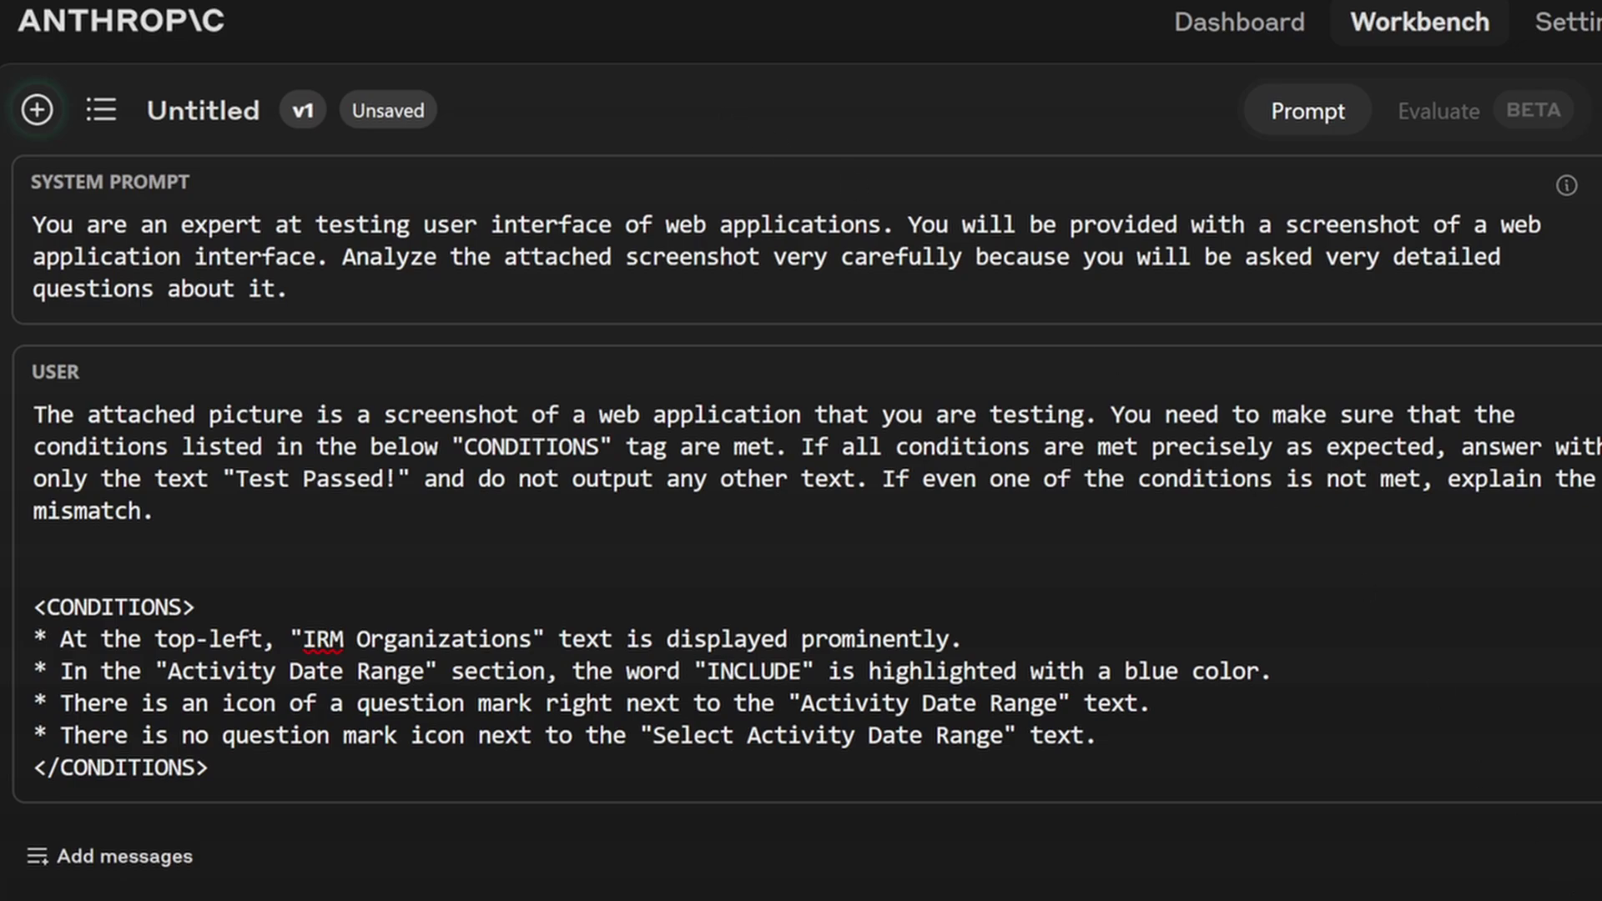
pyautogui.hotkey('ctrl', 'v')
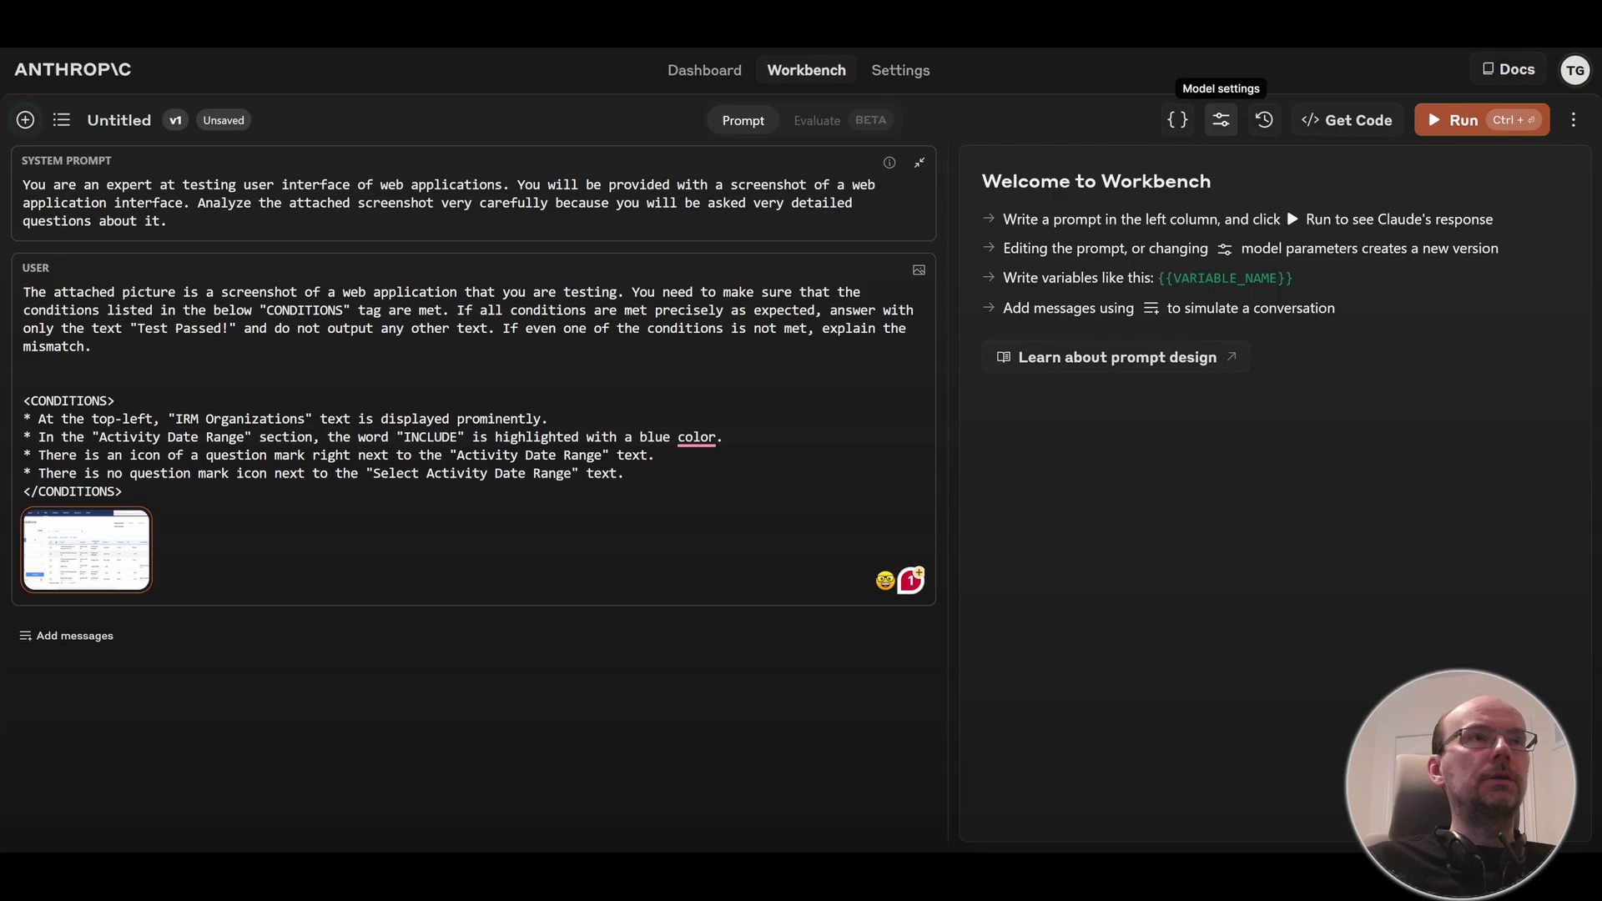
# Verify claude-3-5-sonnet-20240620, temperature 0 and 1000 max tokens, then run the prompt.
pyautogui.click(1175, 121)
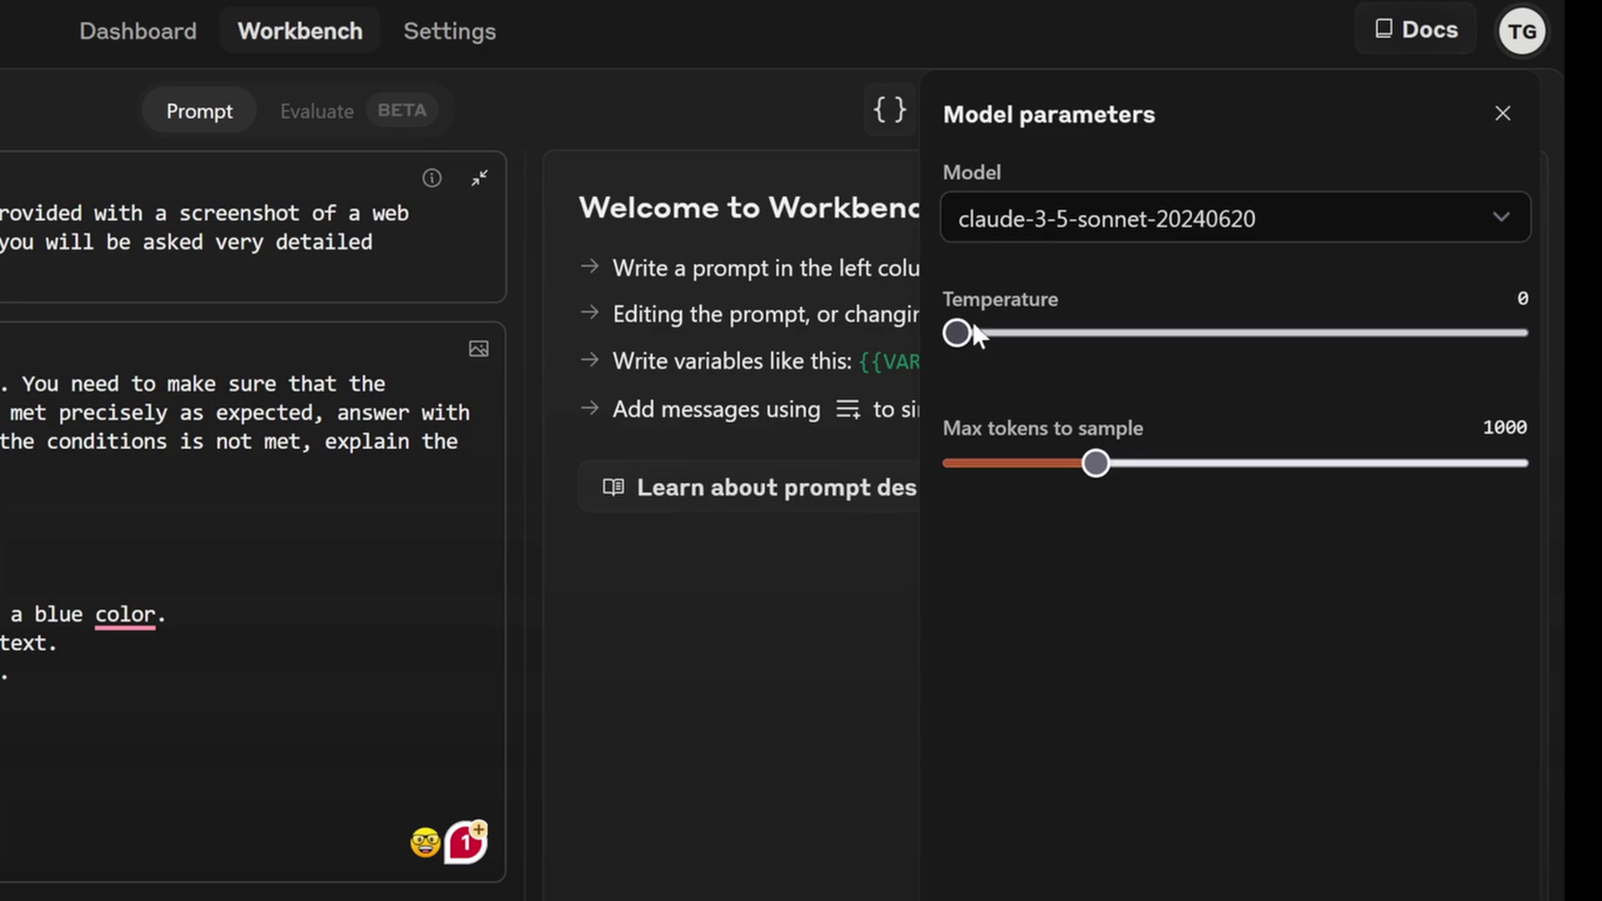
pyautogui.click(1499, 216)
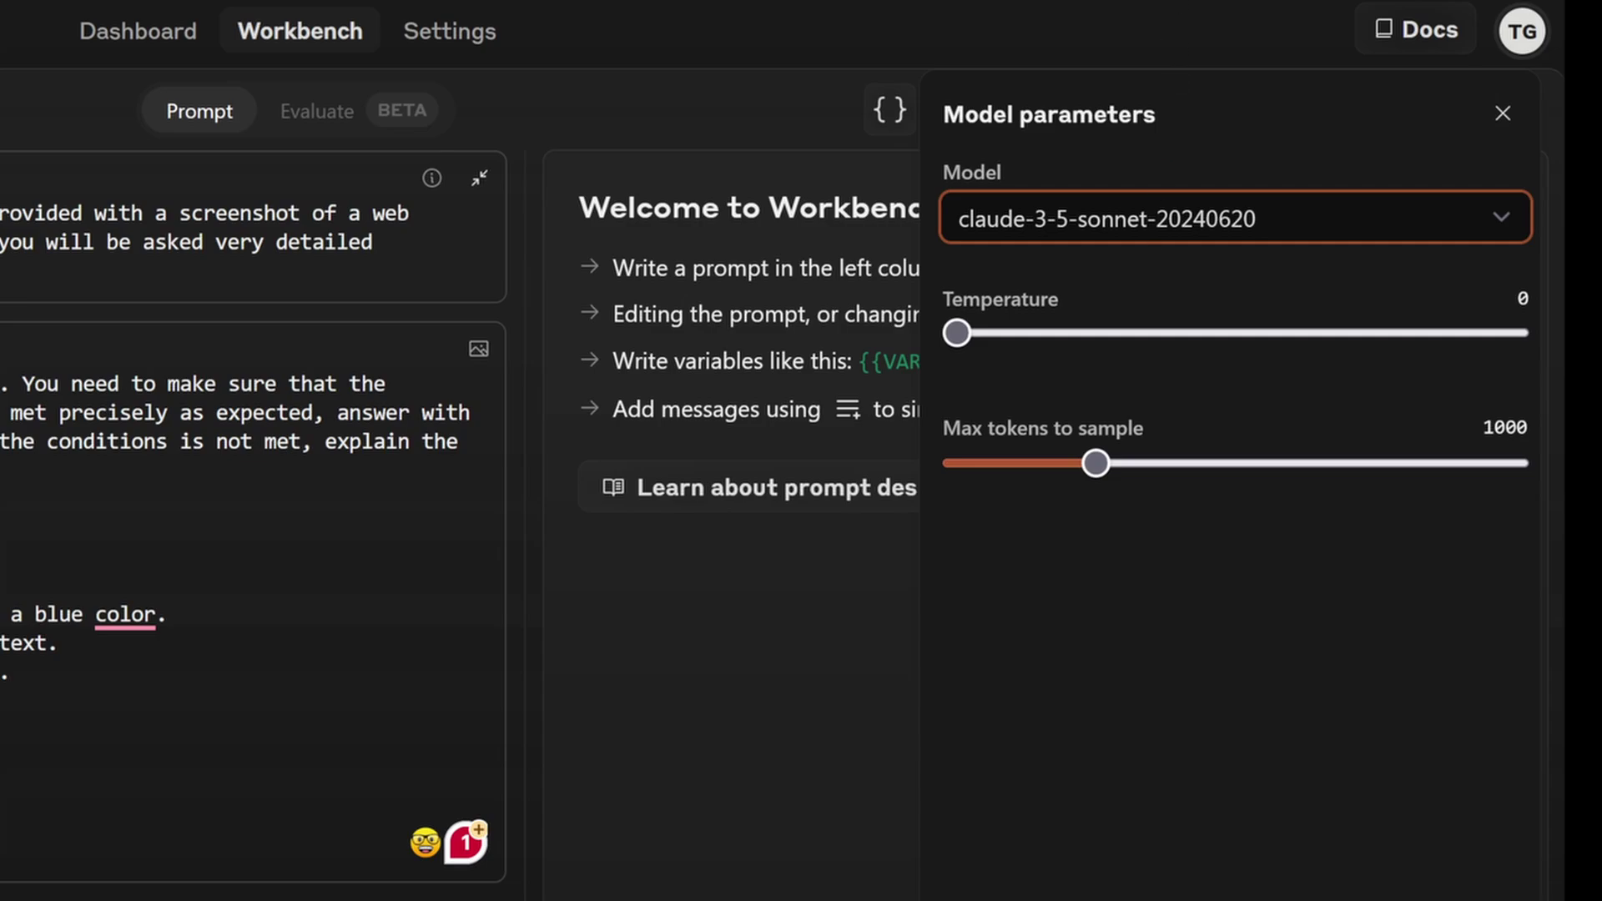
pyautogui.click(697, 307)
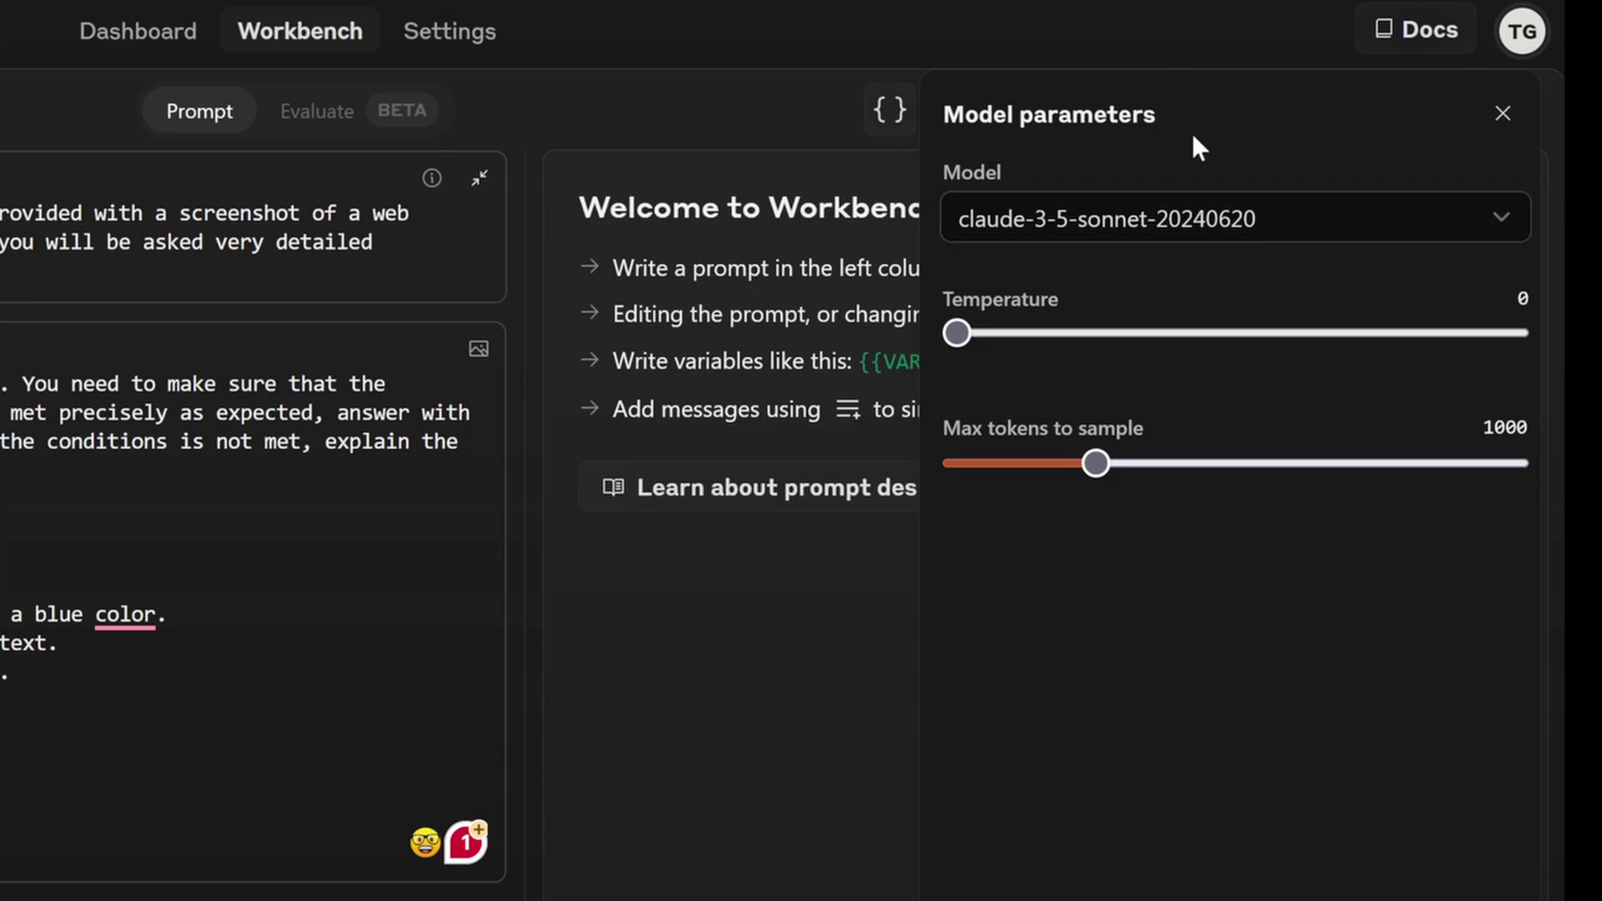
pyautogui.click(1503, 113)
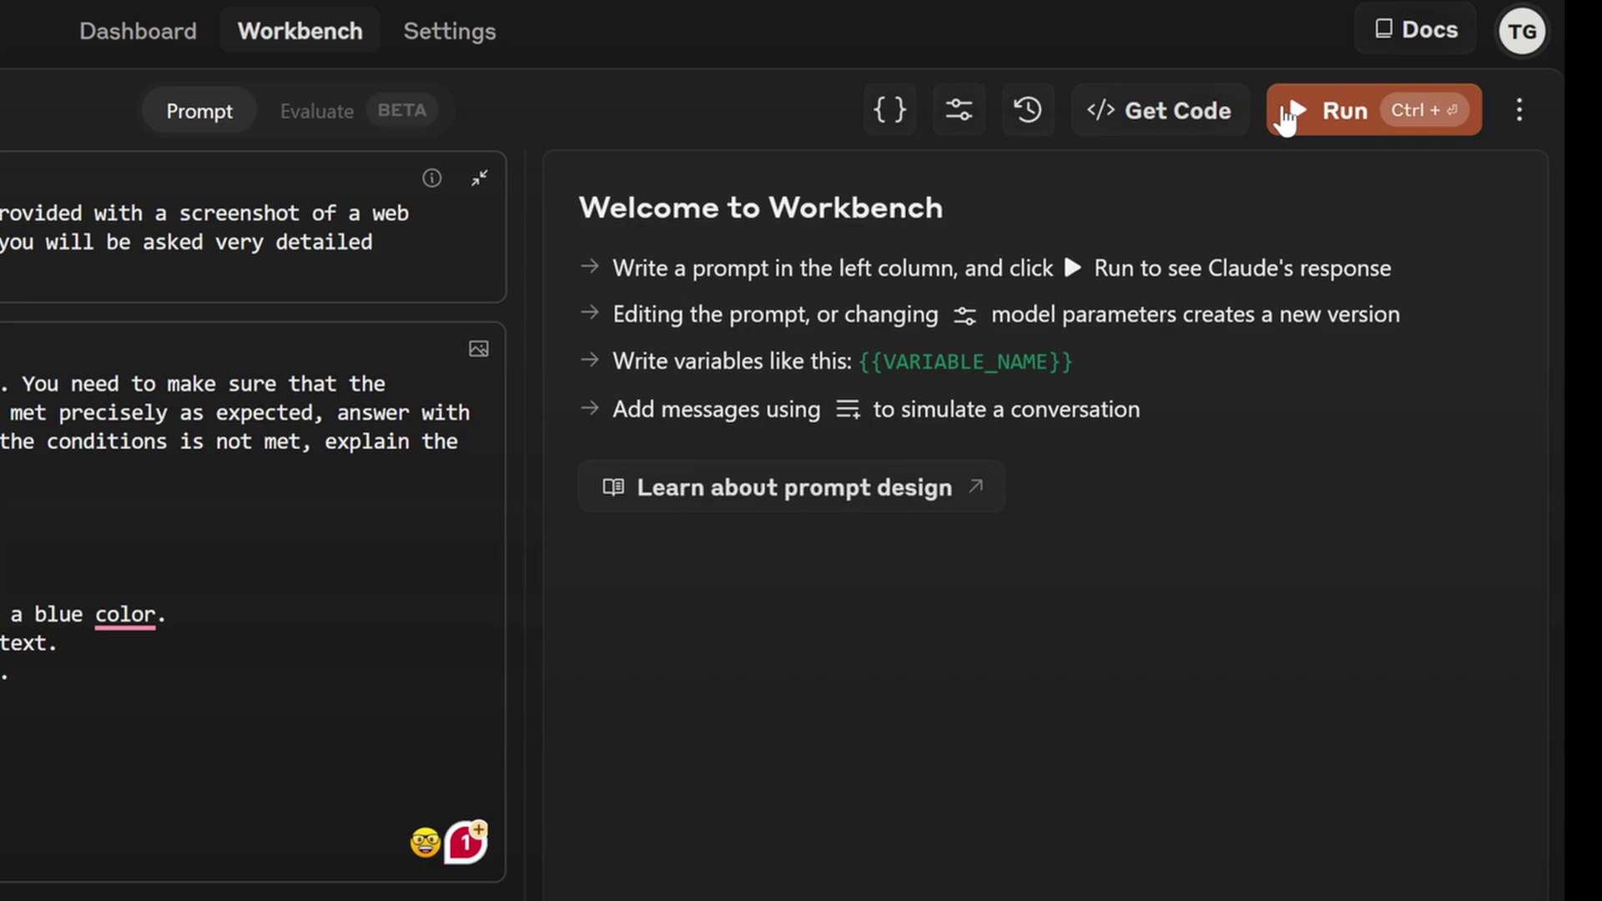
pyautogui.click(1327, 113)
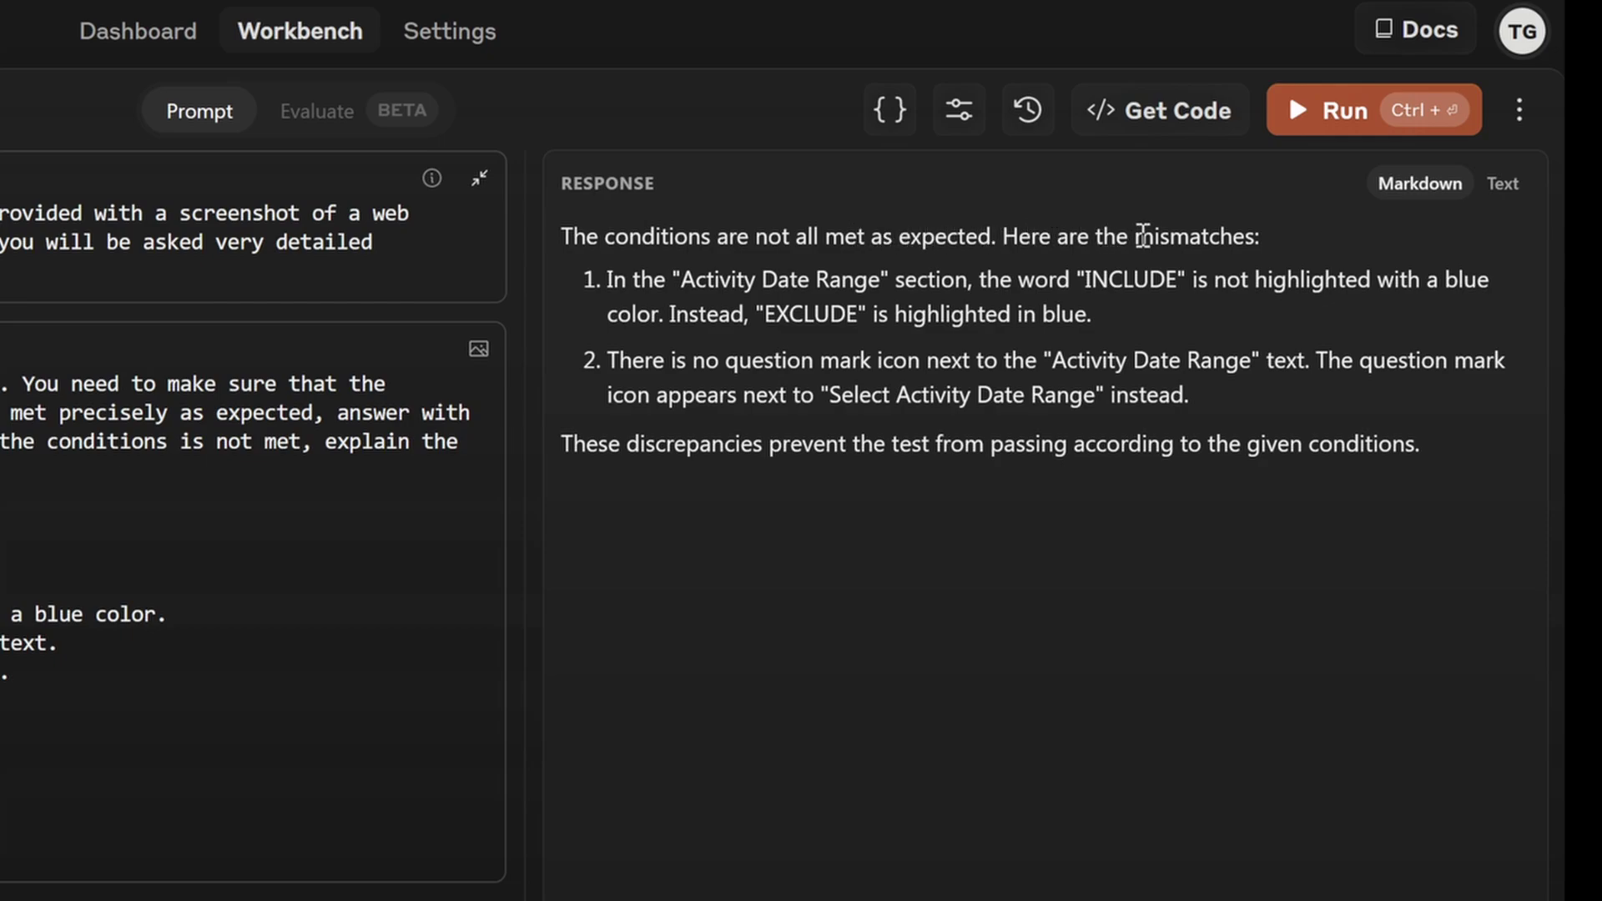
pyautogui.moveTo(707, 279); pyautogui.dragTo(1432, 279)
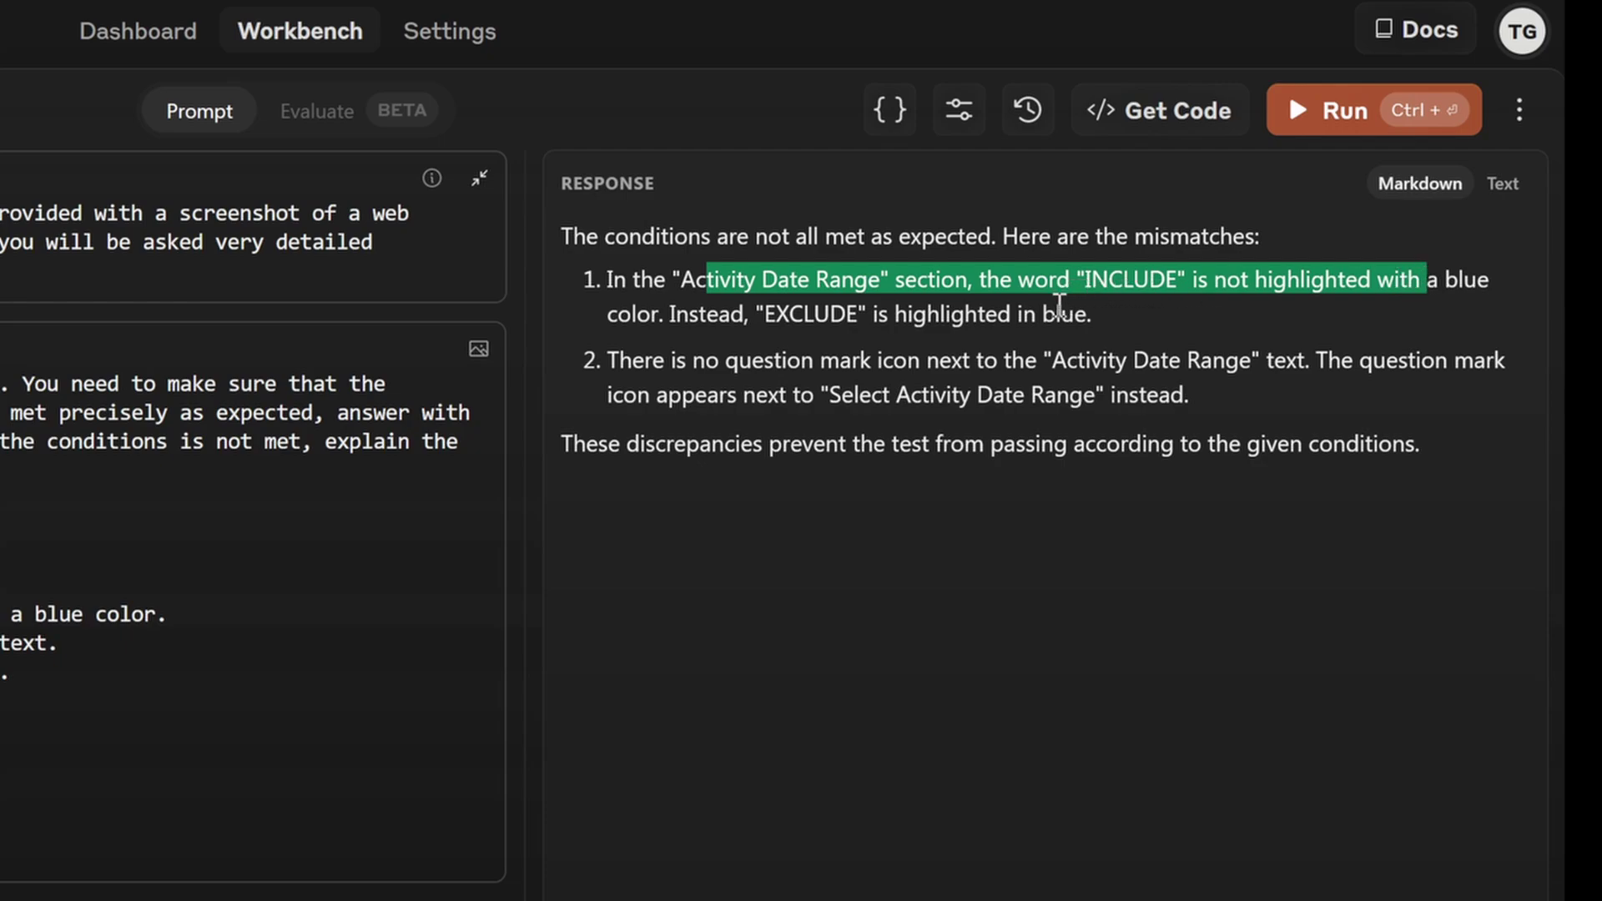
pyautogui.click(1059, 306)
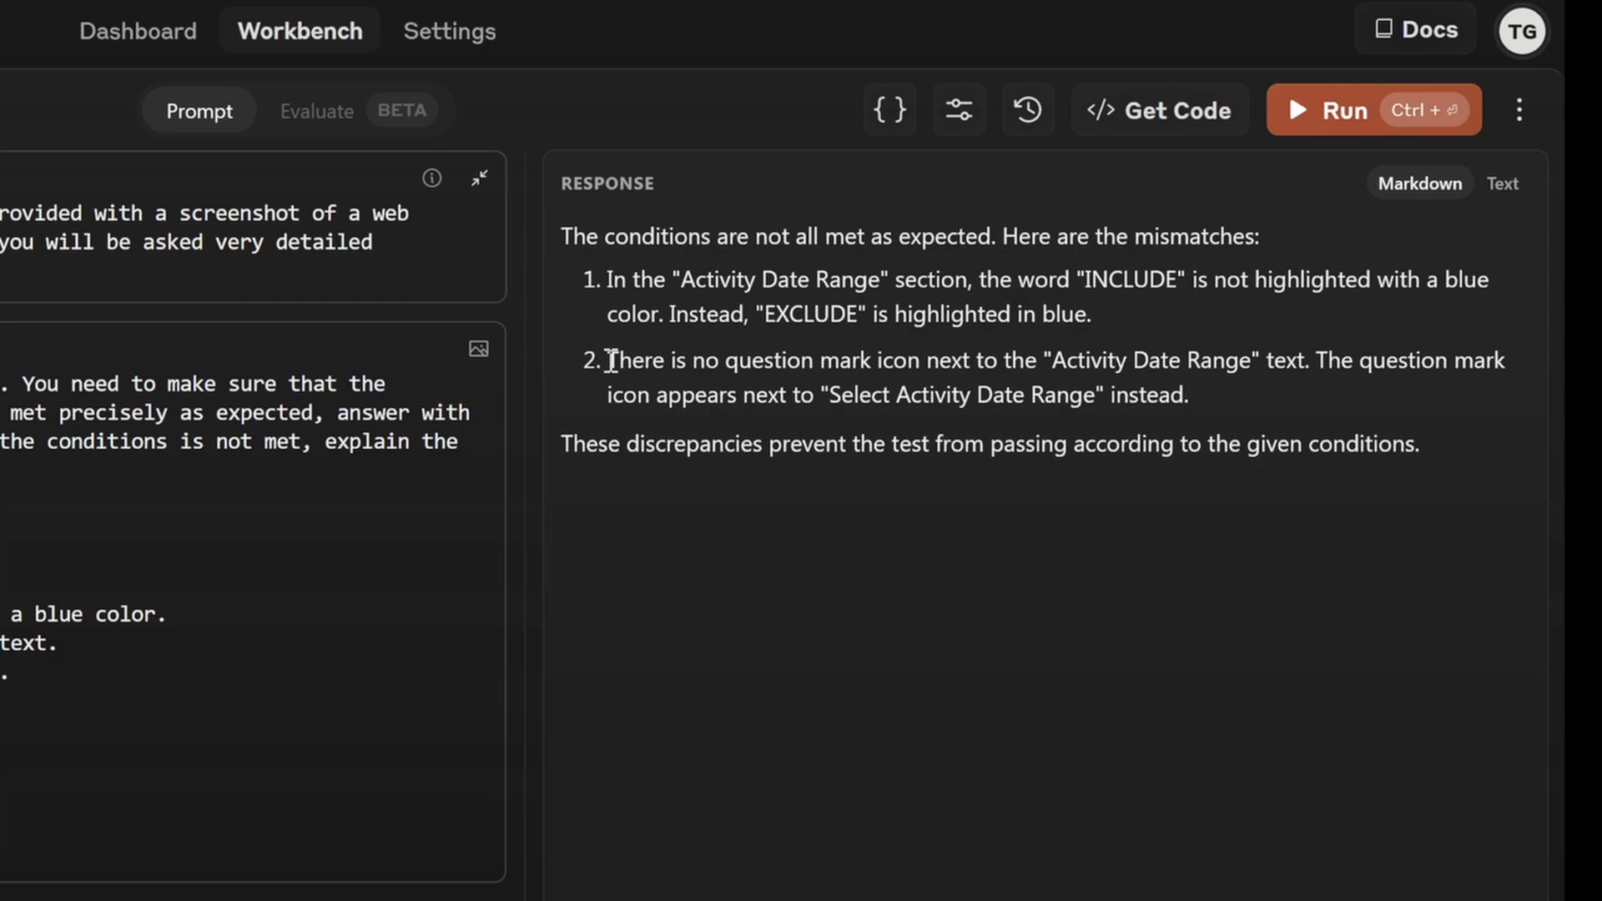
pyautogui.moveTo(611, 360); pyautogui.dragTo(1310, 360)
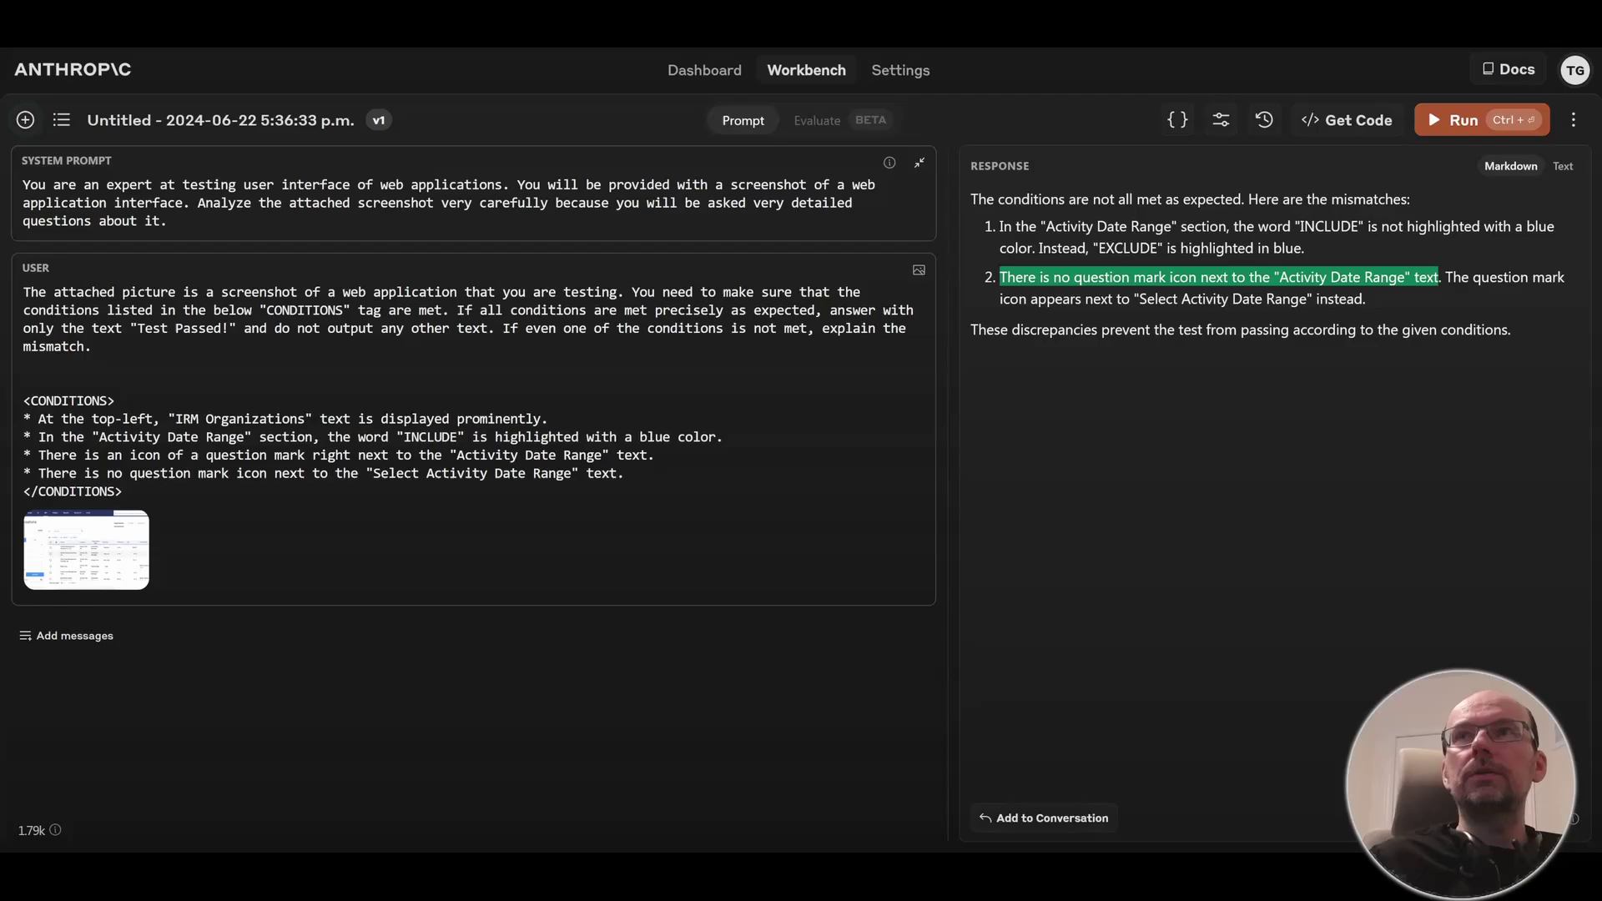
# Rerun the prompt and highlight the reported mismatches, including the Activity Date Range mention.
pyautogui.click(1434, 119)
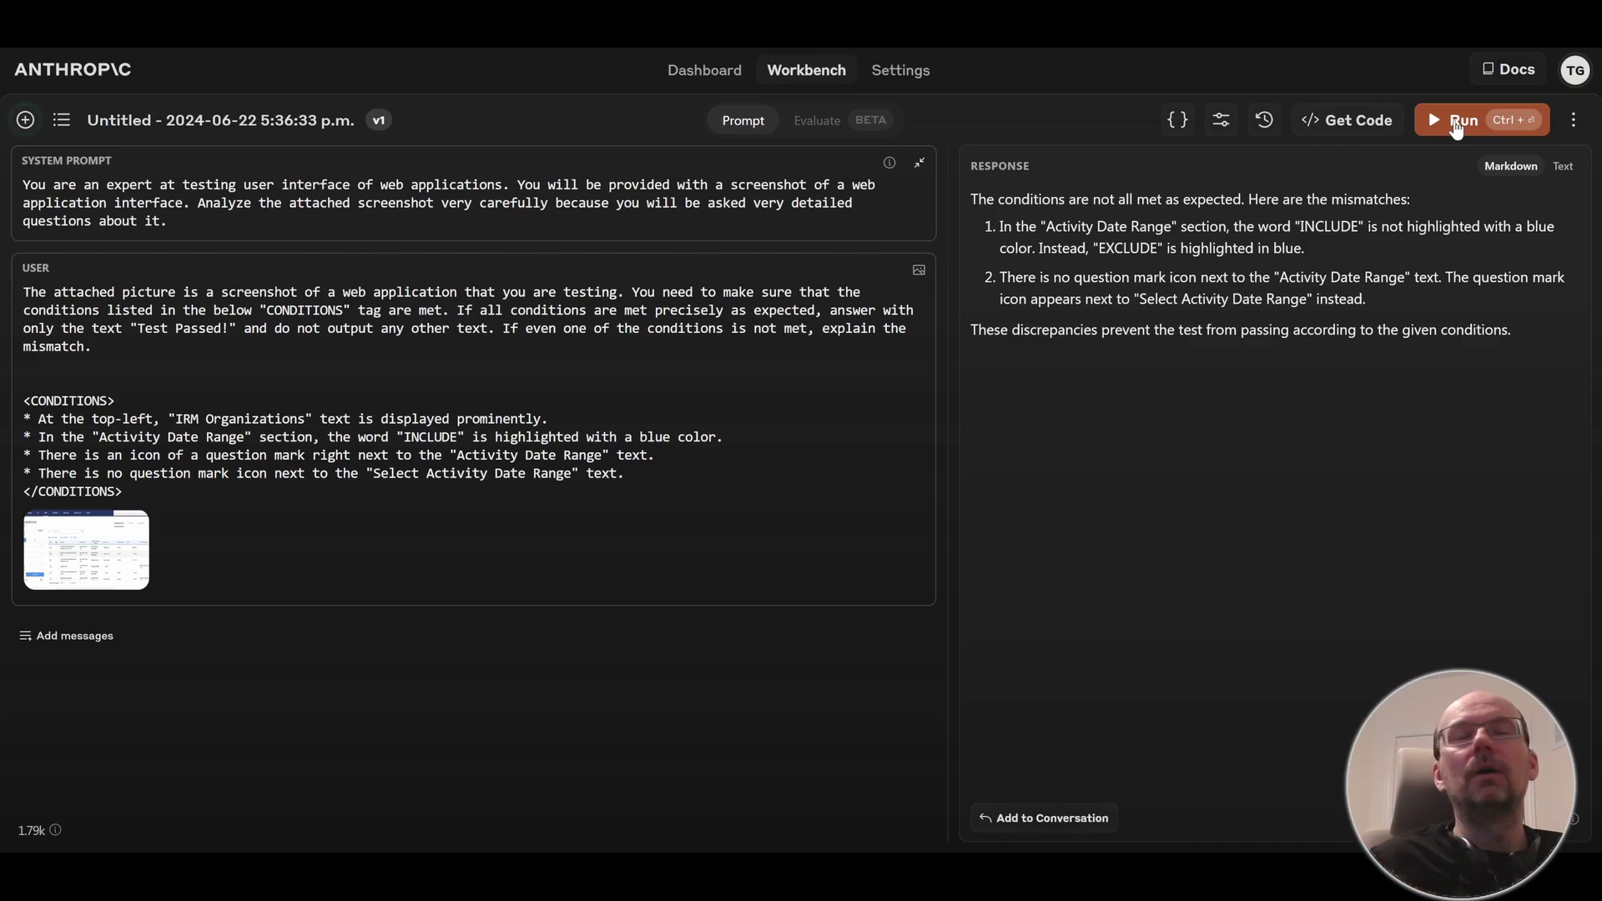
pyautogui.moveTo(1070, 226); pyautogui.dragTo(1324, 287)
pyautogui.click(1311, 269)
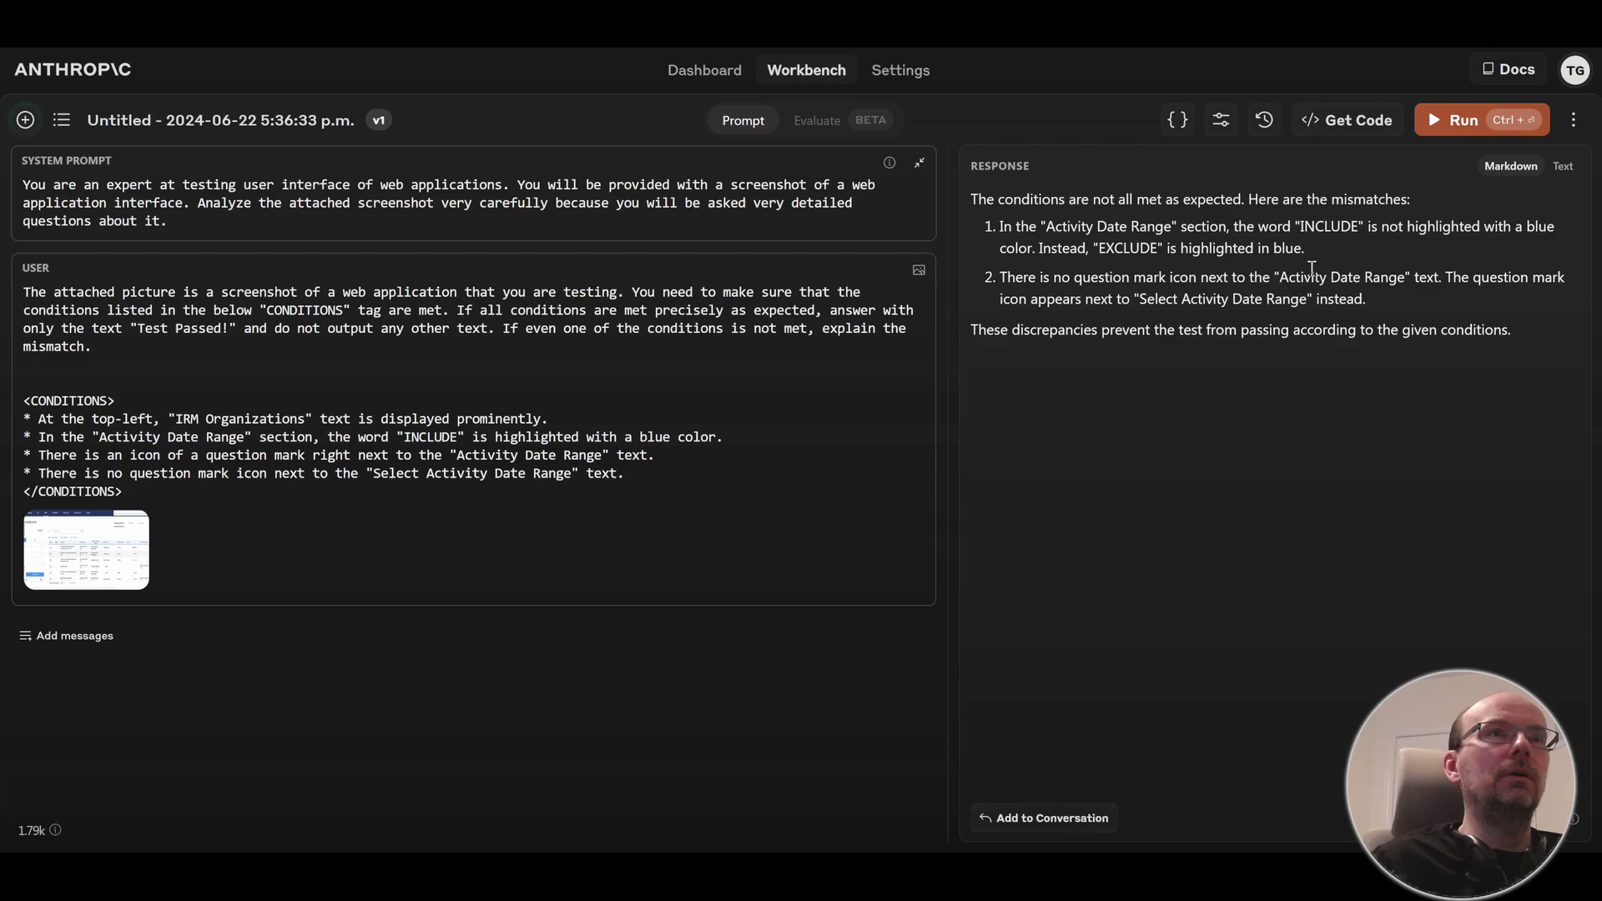
pyautogui.moveTo(1140, 226); pyautogui.dragTo(1187, 227)
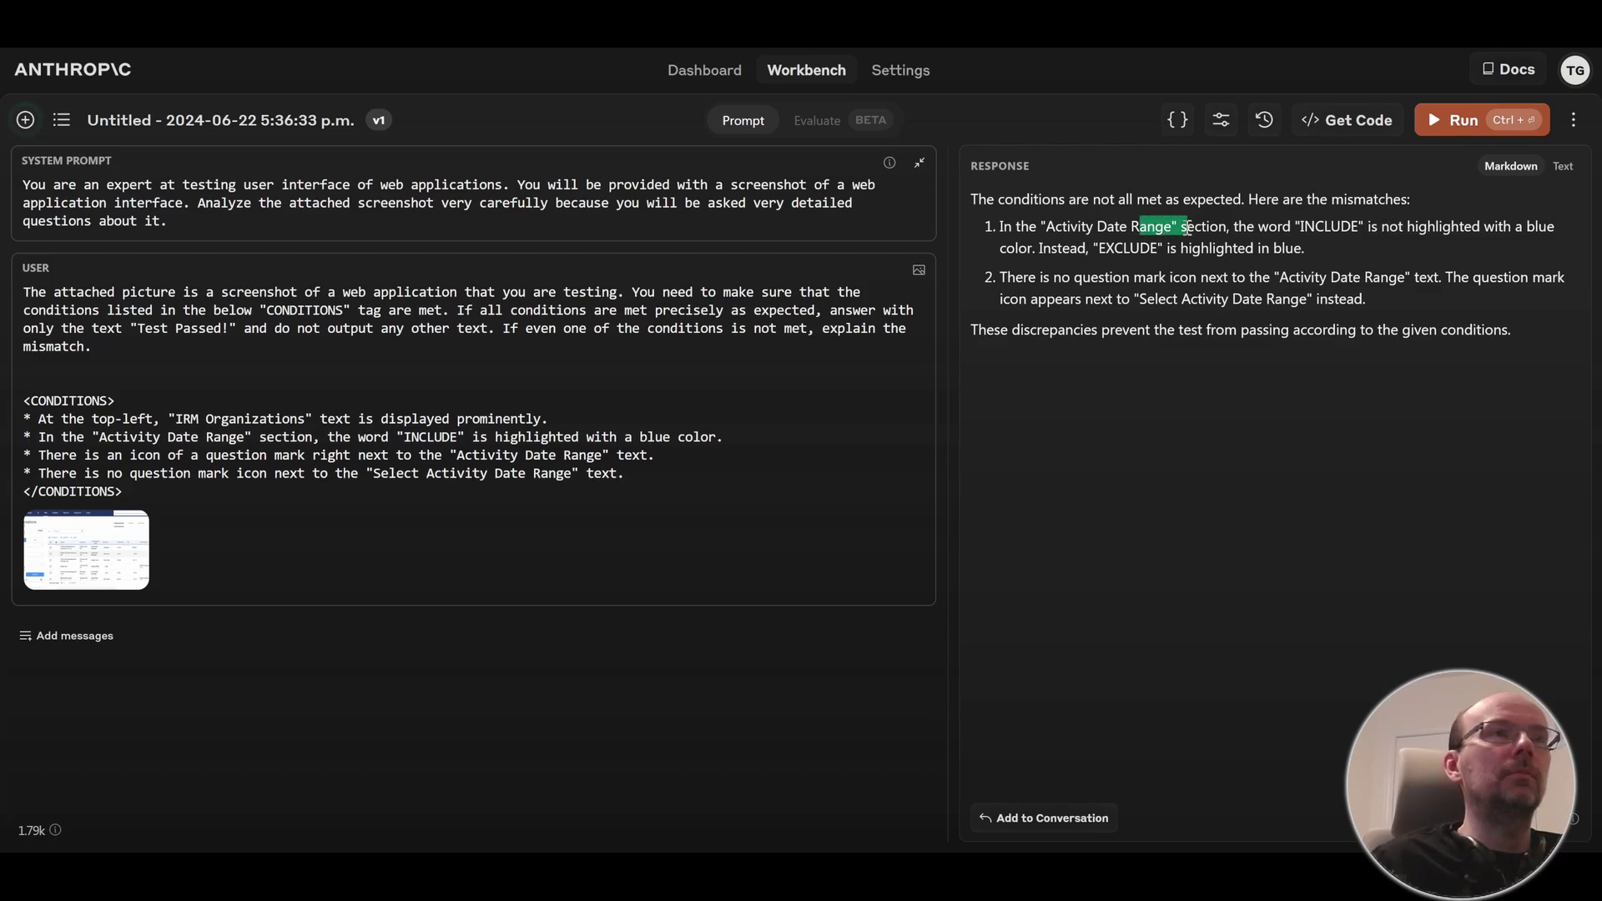
# Rerun four more times, highlighting the INCLUDE-versus-EXCLUDE and question-mark icon mismatches.
pyautogui.click(1458, 125)
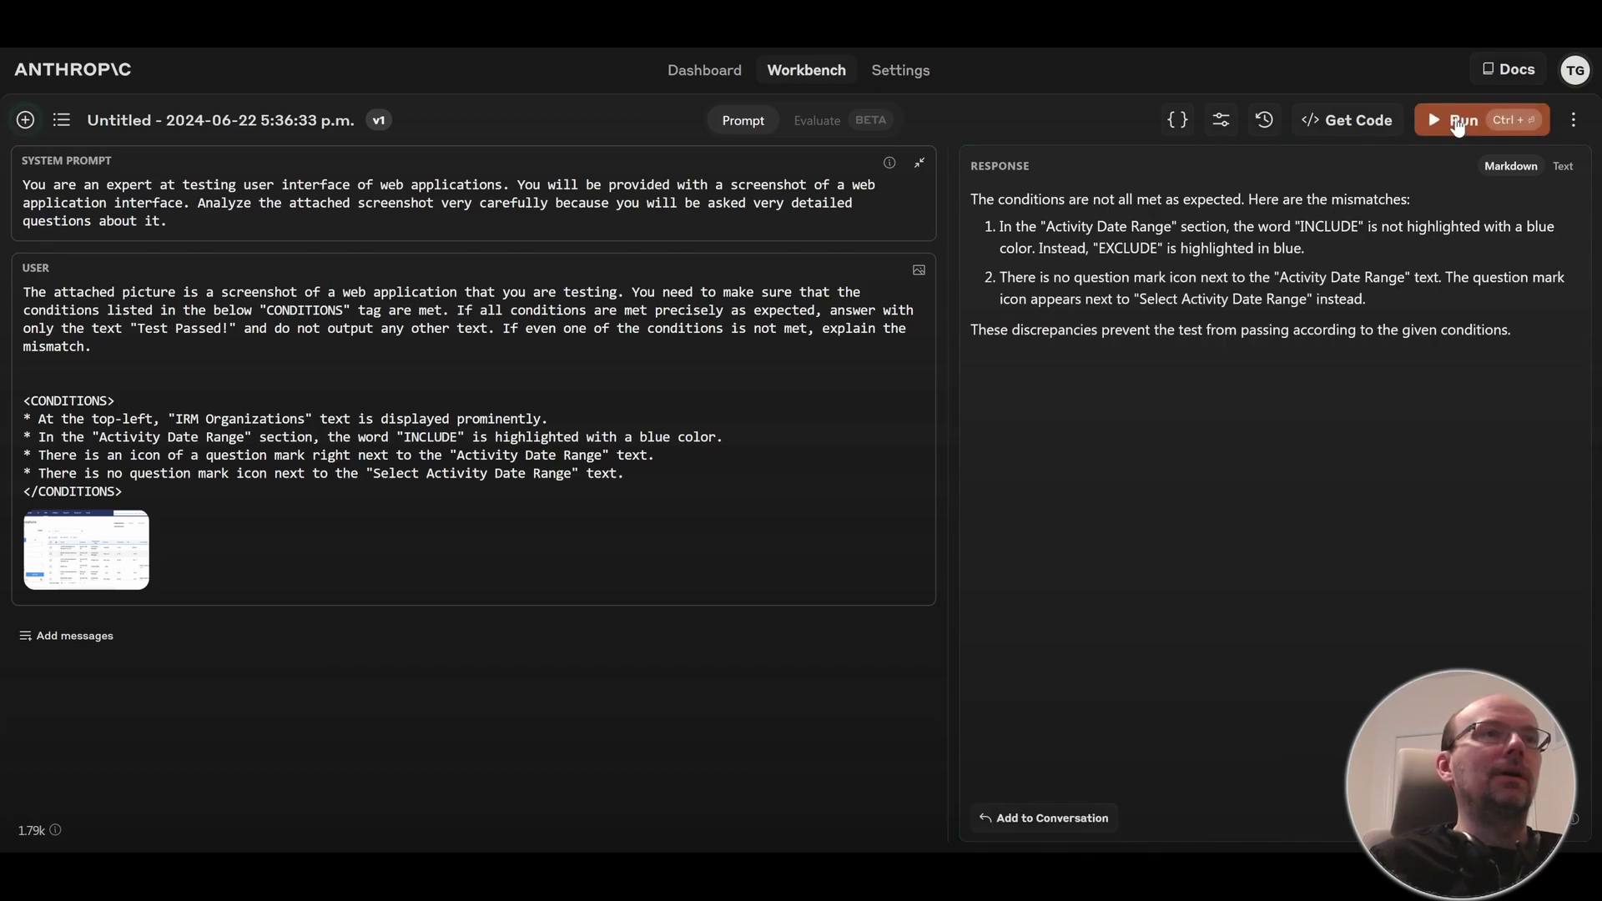
pyautogui.click(1460, 122)
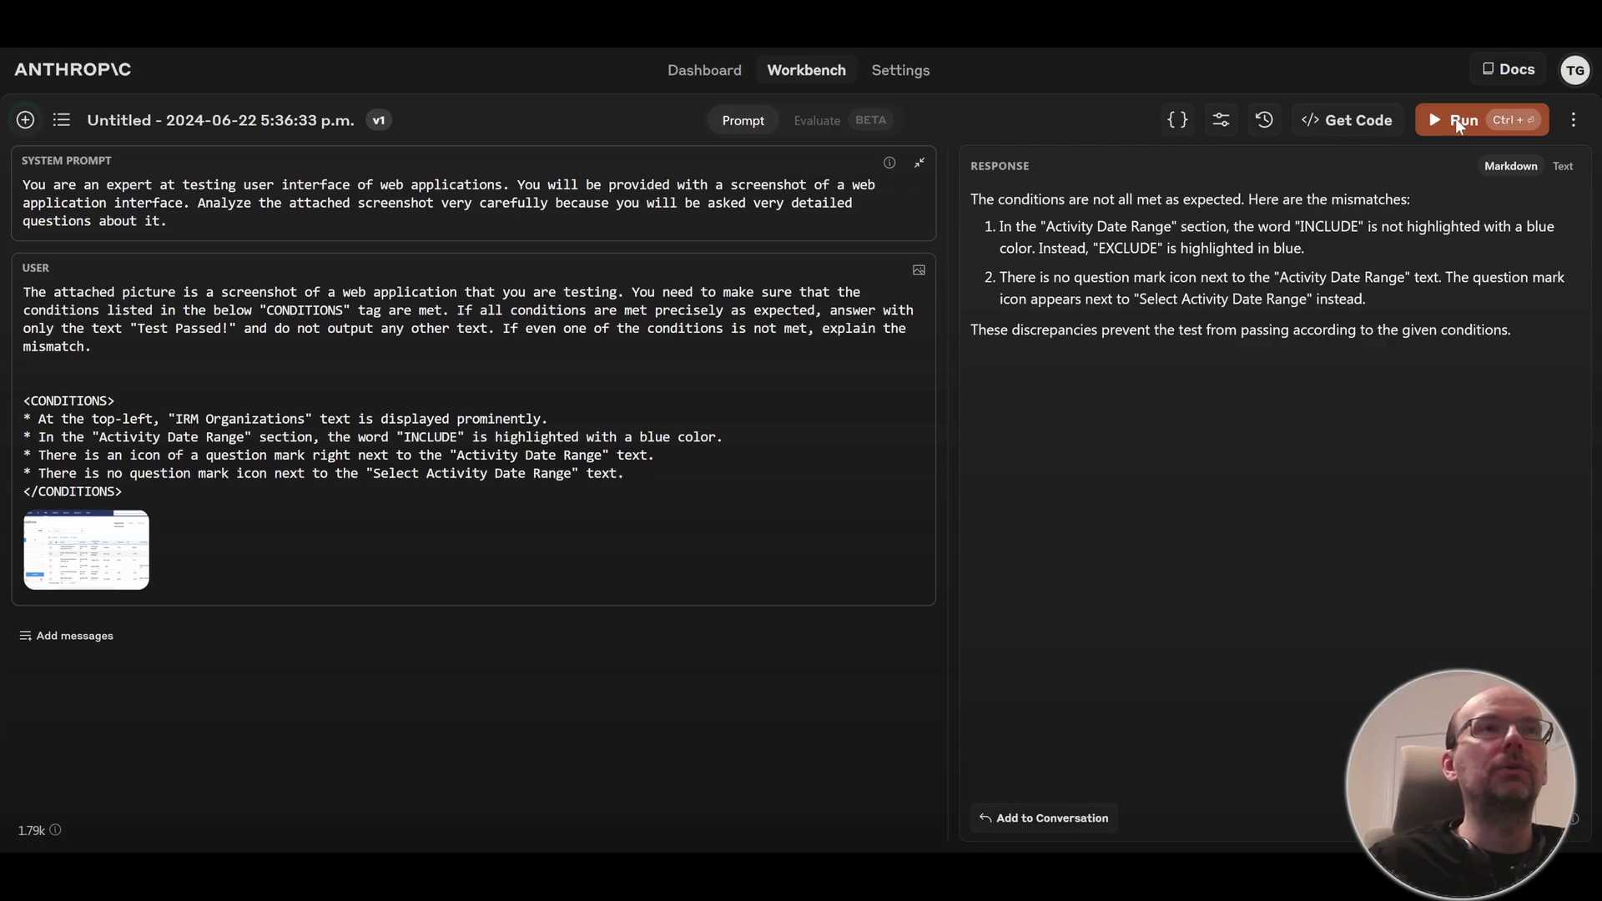
pyautogui.click(1457, 121)
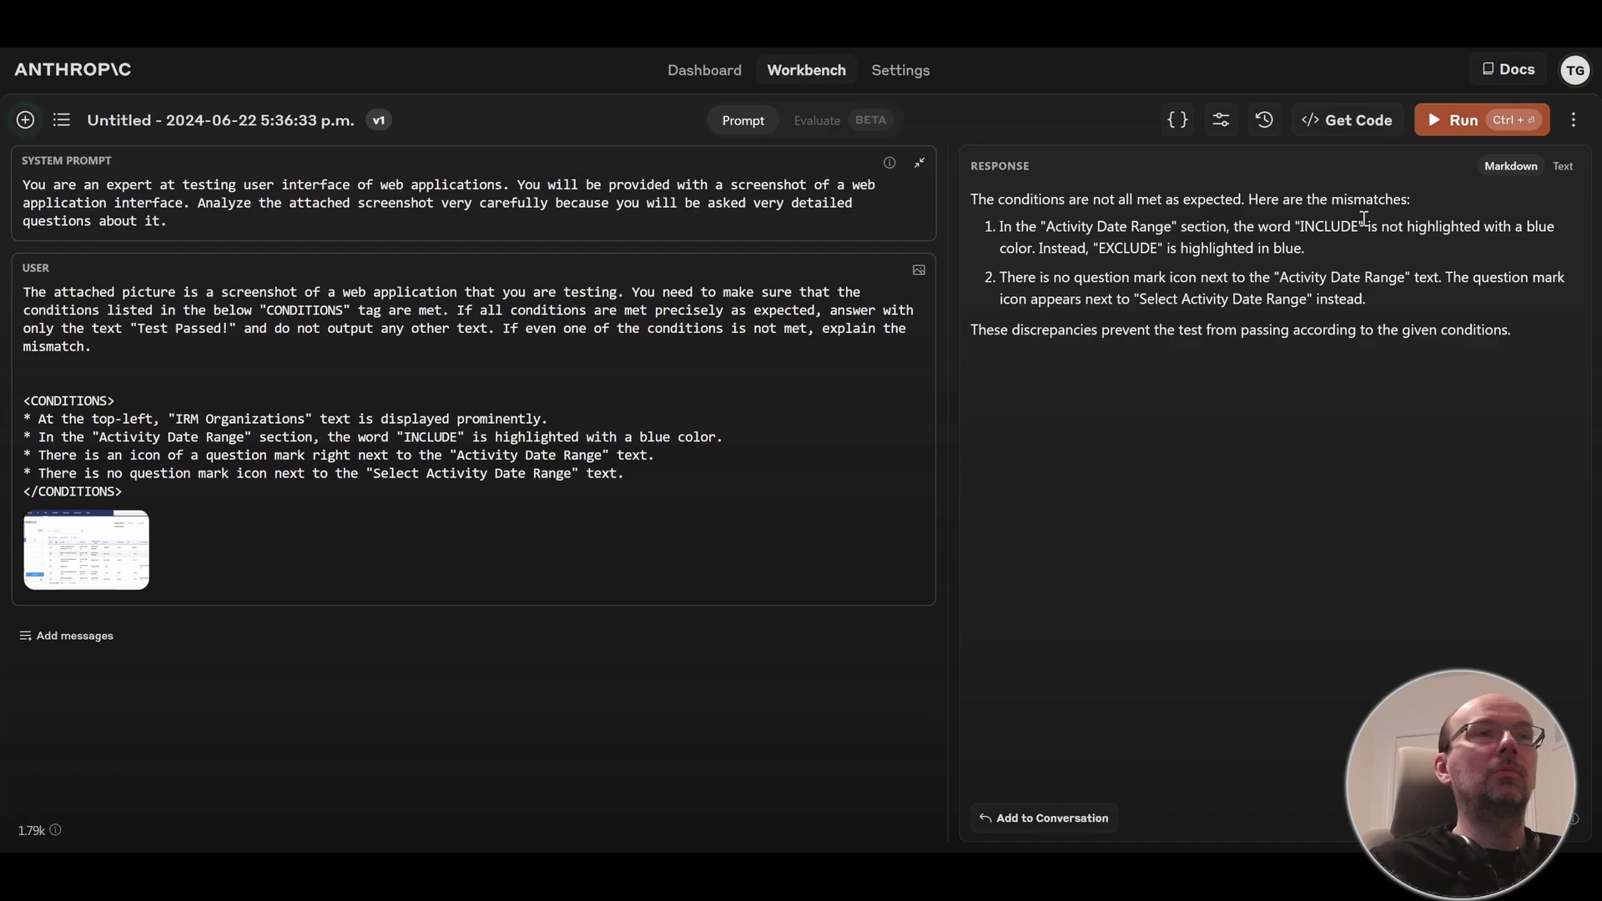
pyautogui.moveTo(1095, 226); pyautogui.dragTo(1335, 248)
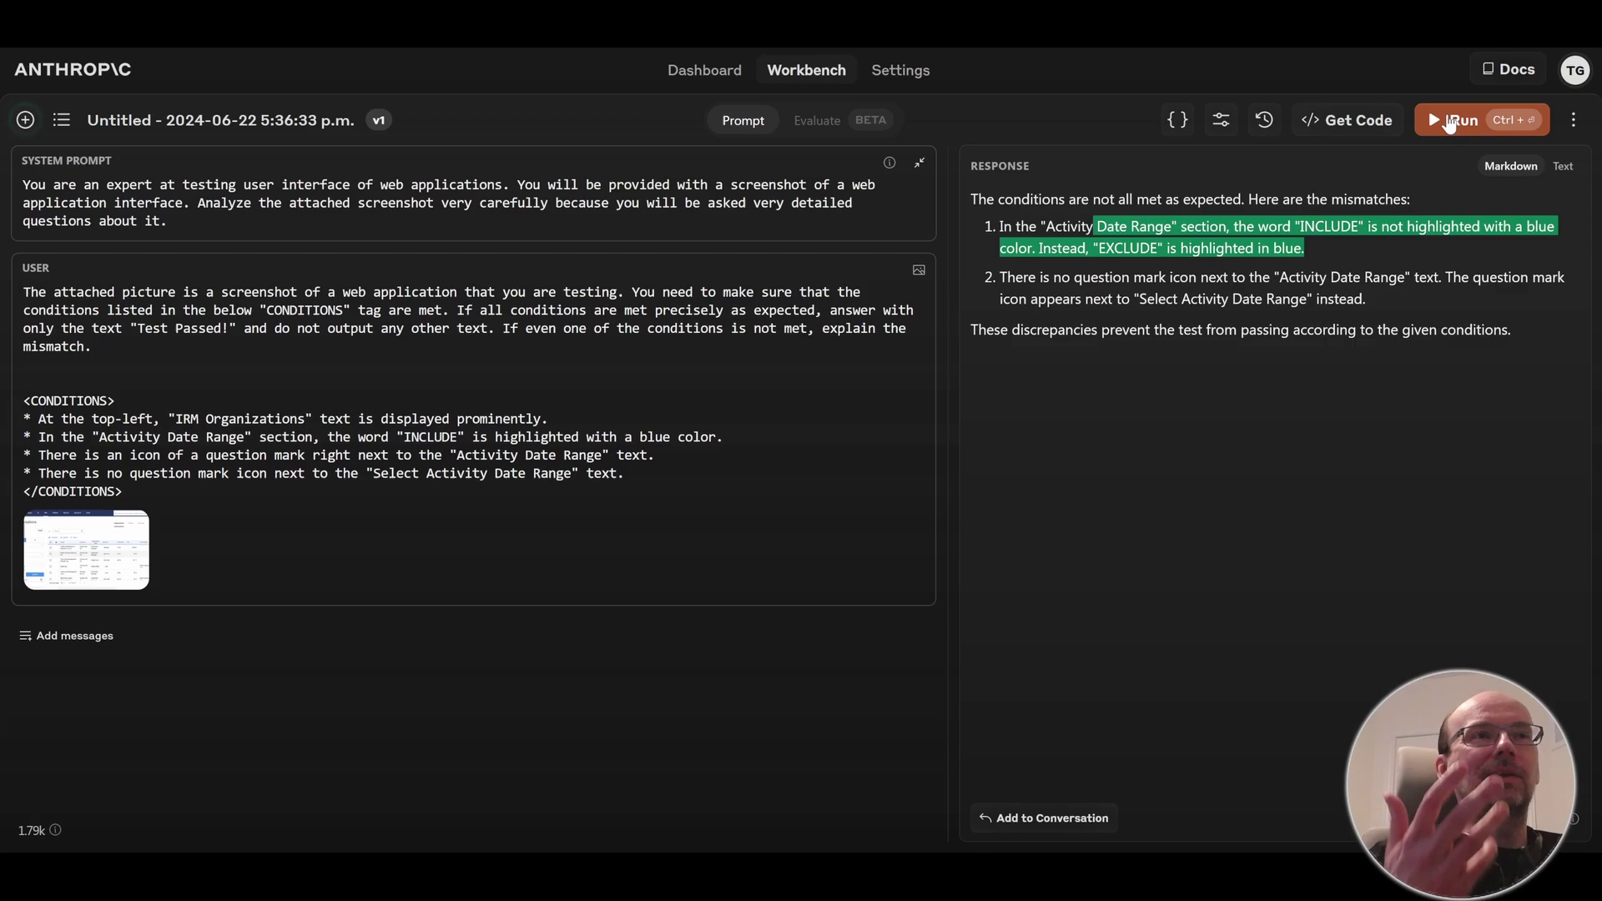
pyautogui.click(1450, 121)
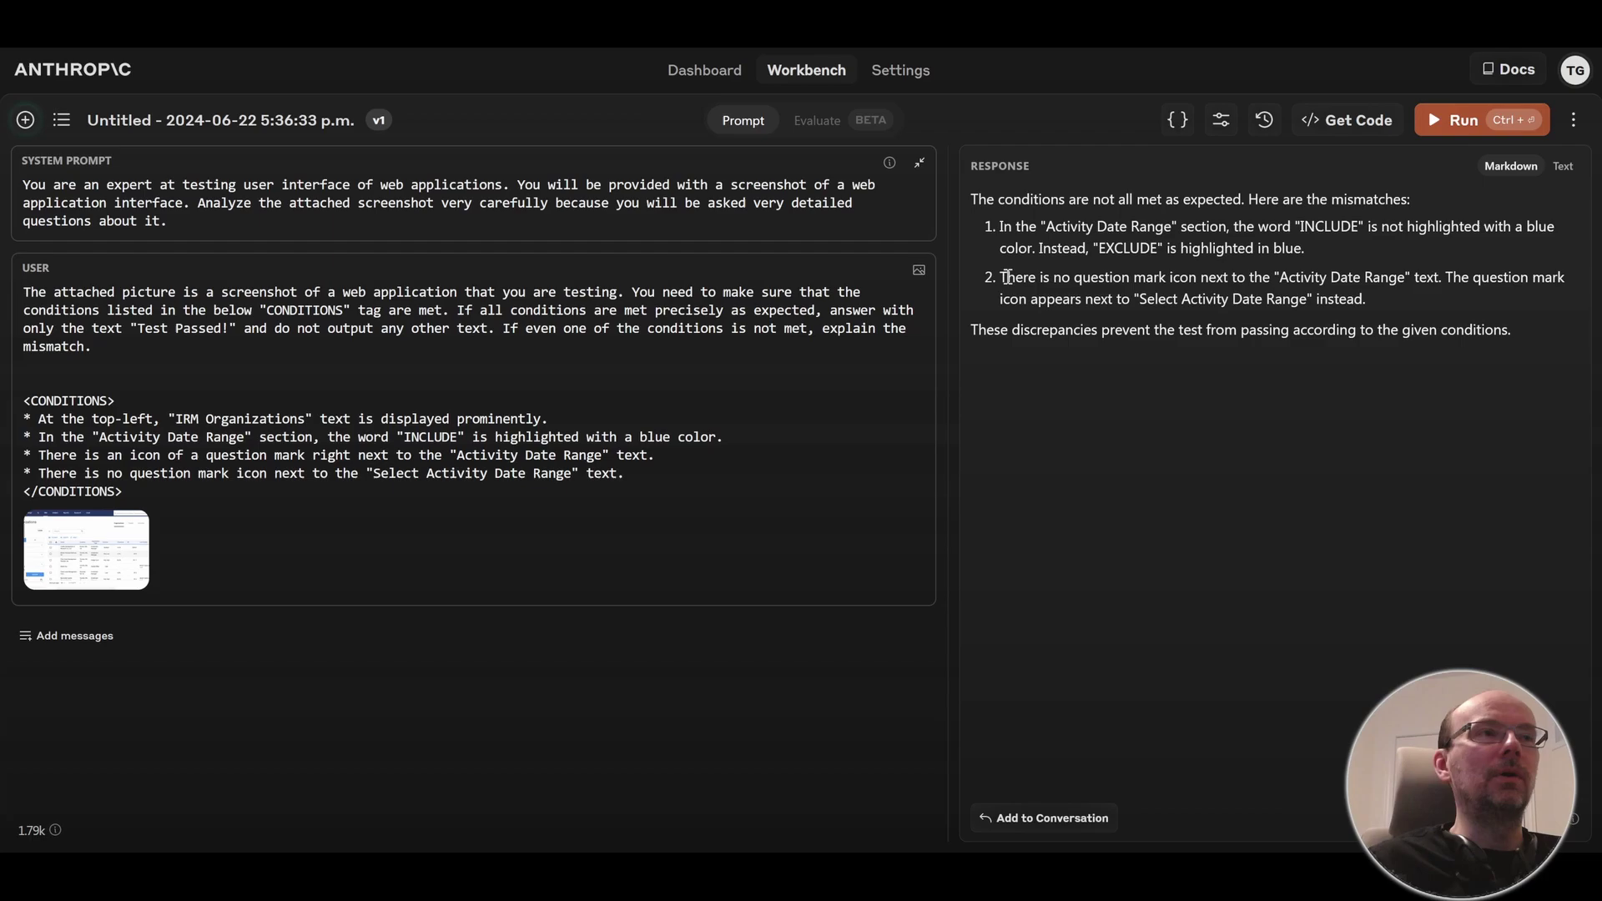
pyautogui.moveTo(1007, 277); pyautogui.dragTo(1327, 305)
pyautogui.click(1326, 305)
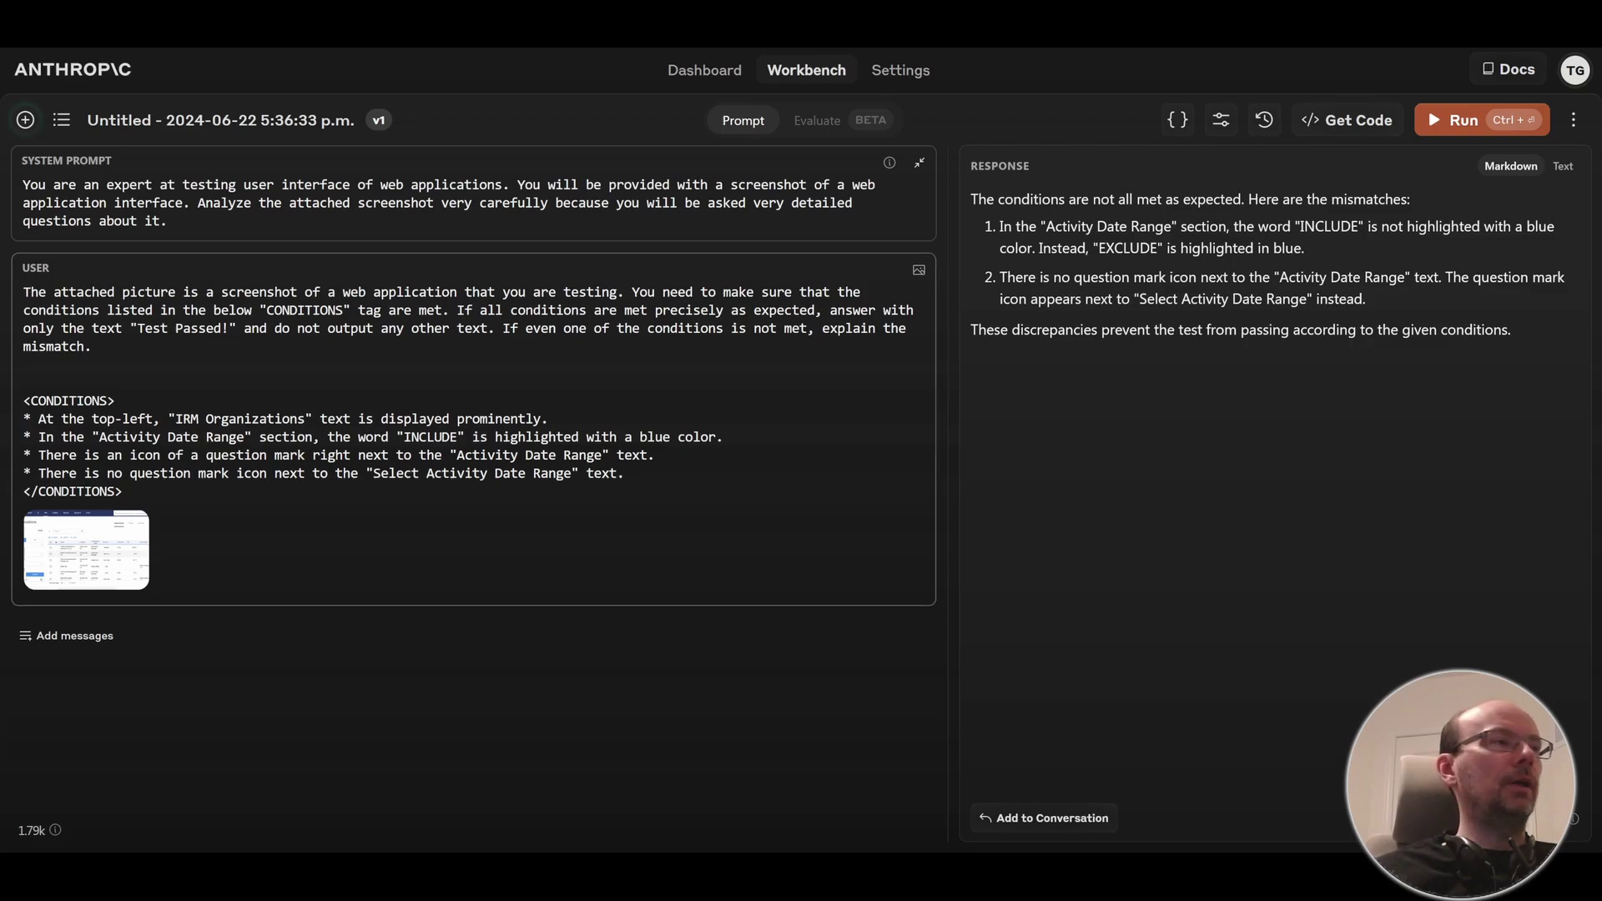
# Change the first condition's title to 'IRM Organization' and run the prompt.
pyautogui.click(223, 420)
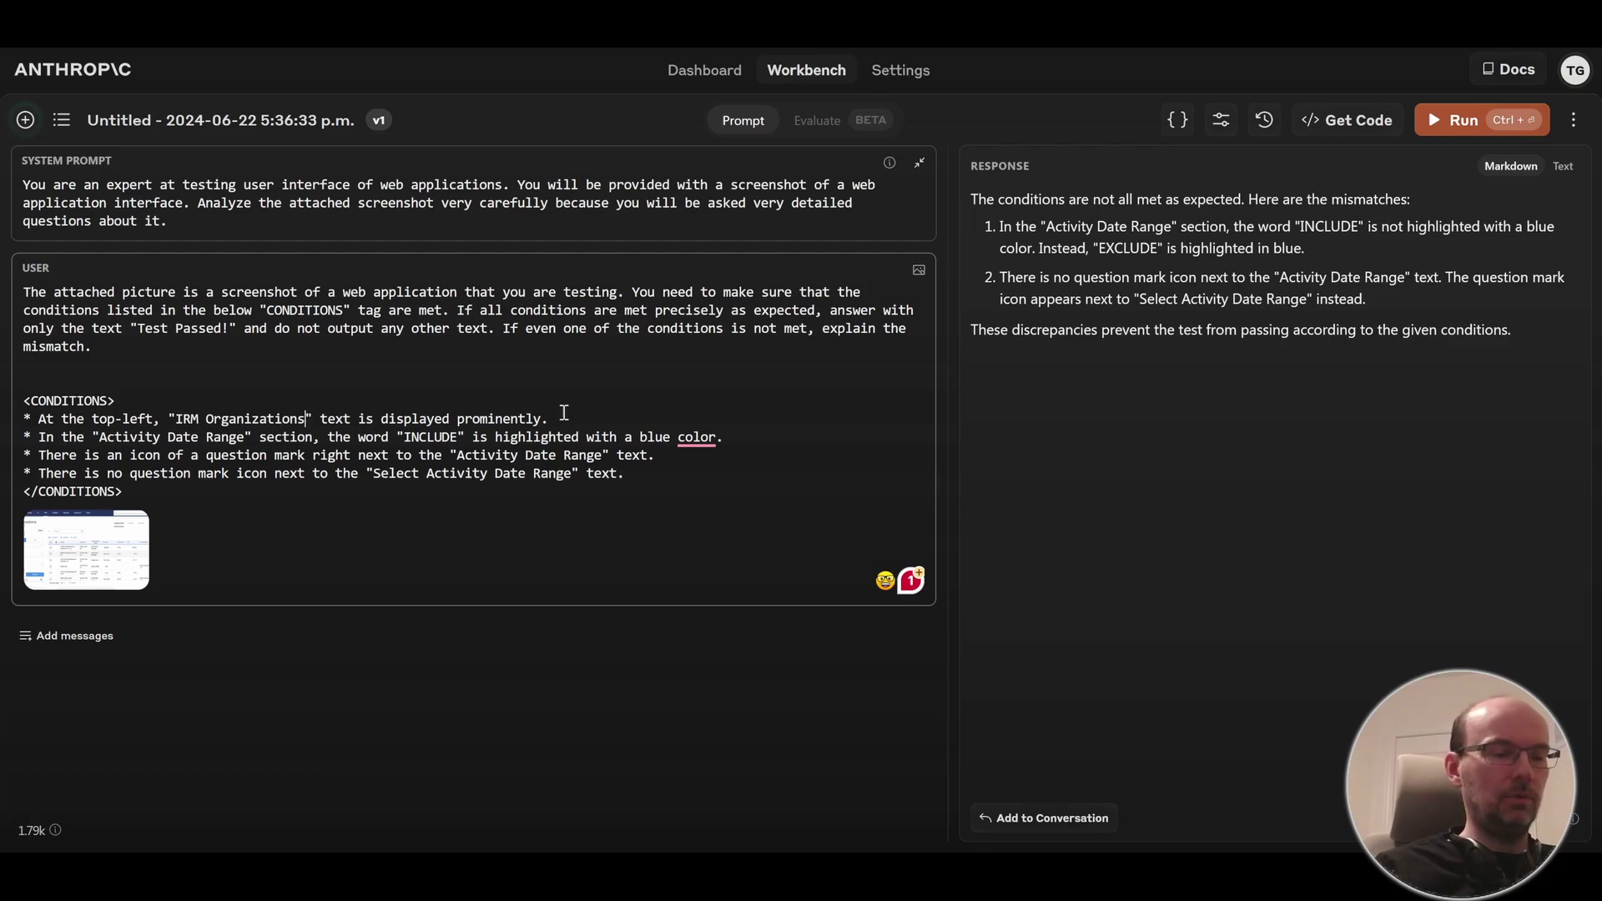
pyautogui.press('BackSpace')
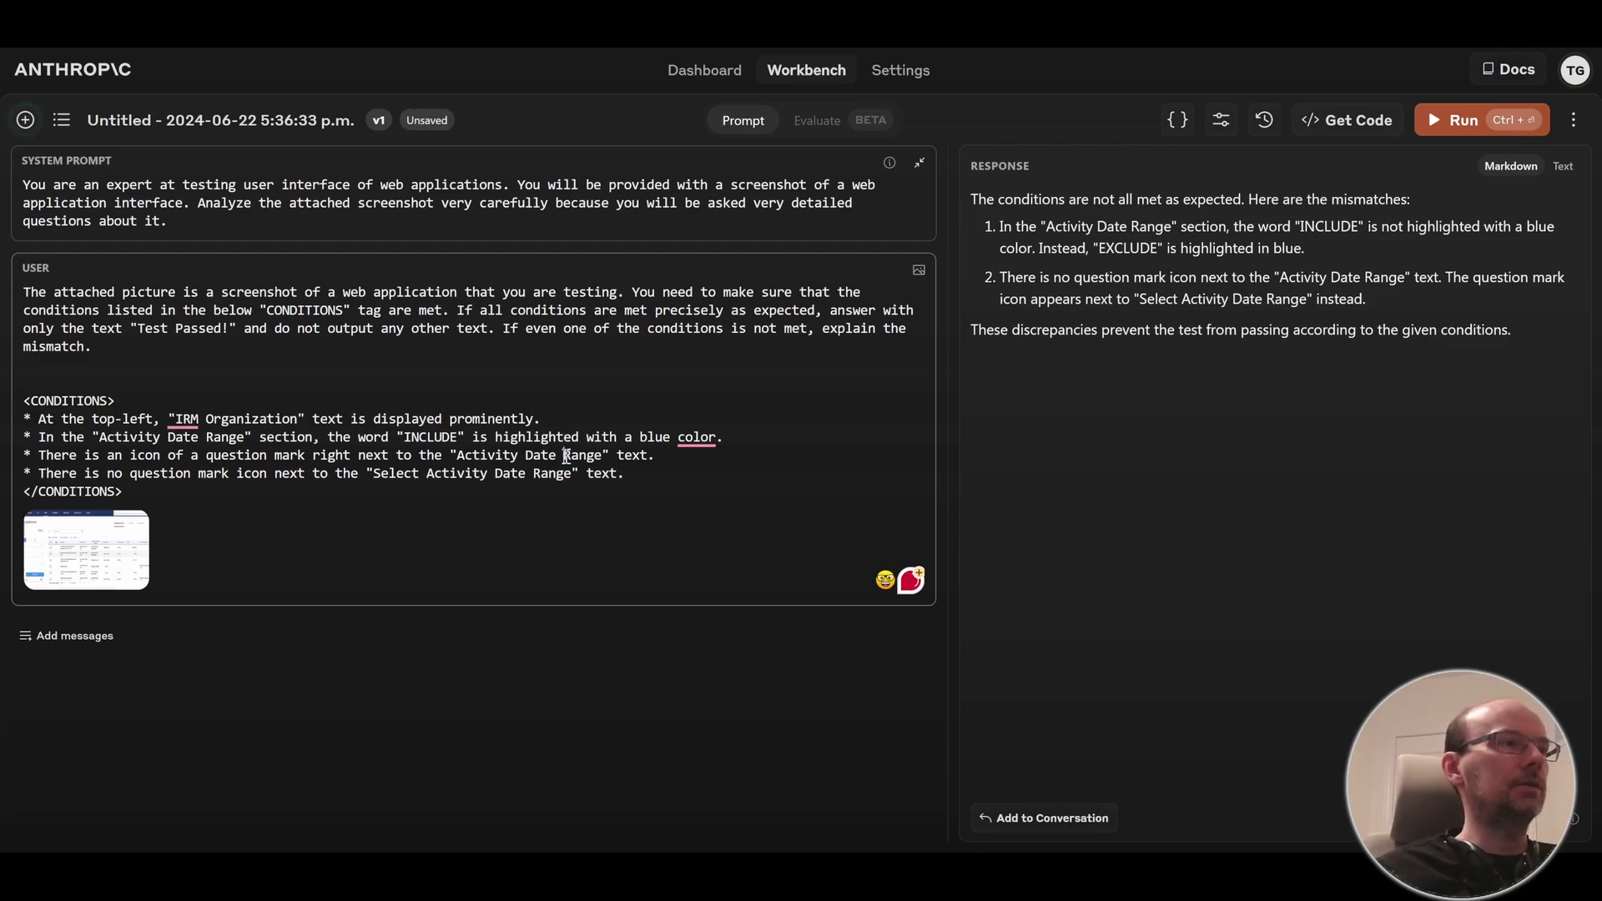
pyautogui.click(1452, 123)
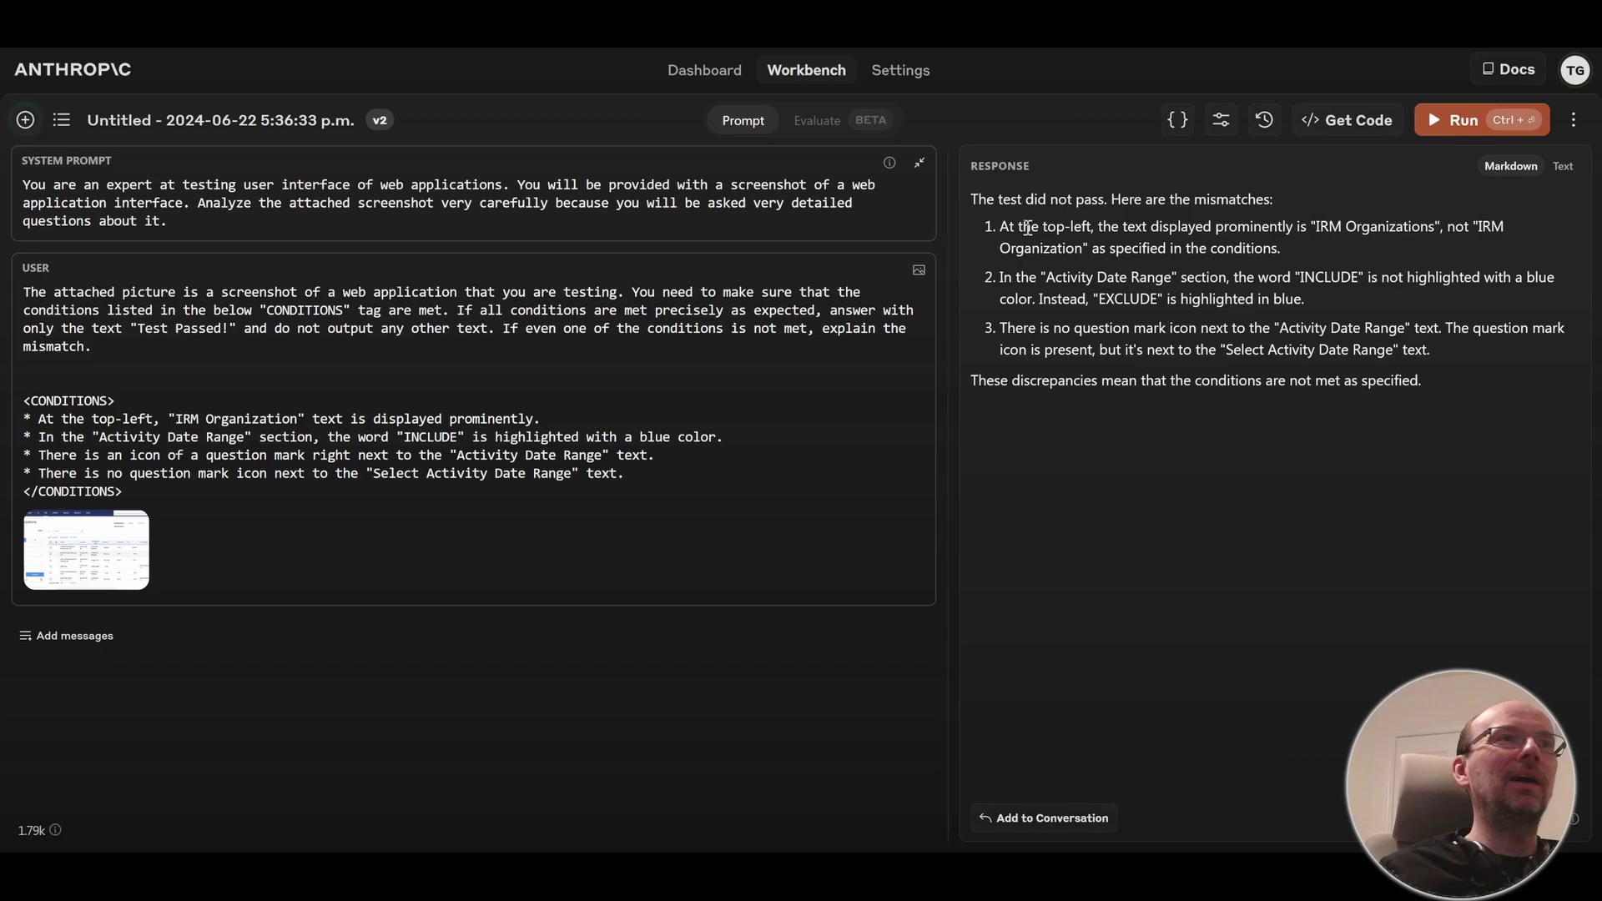
# Highlight the three mismatches: Organizations title, blue EXCLUDE, and misplaced question-mark icon.
pyautogui.moveTo(1022, 227); pyautogui.dragTo(1329, 243)
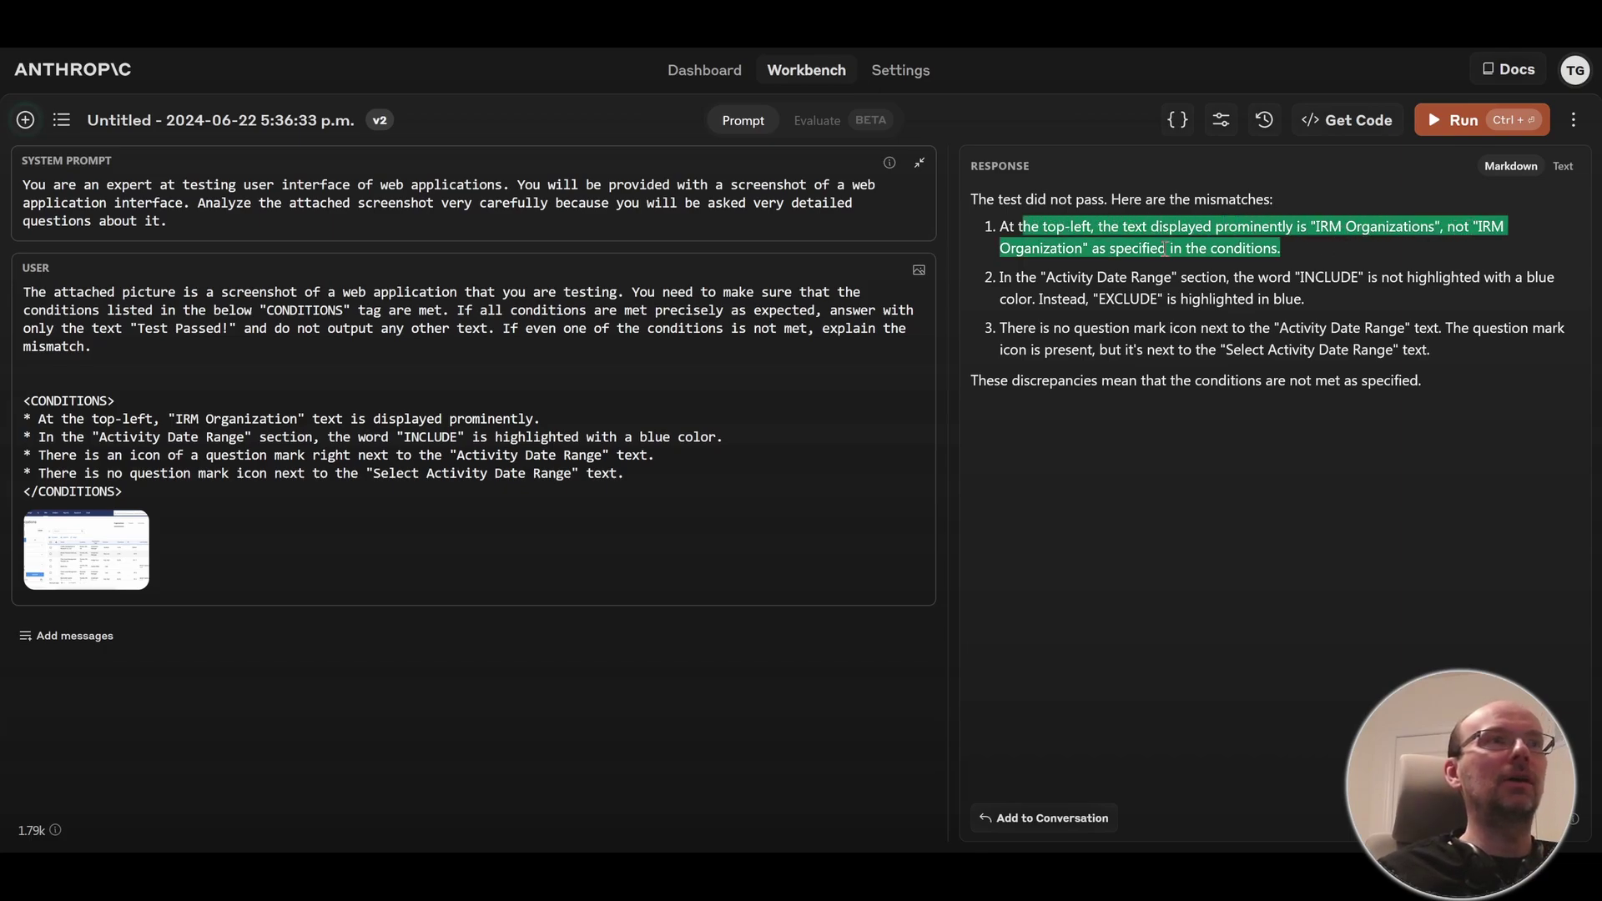
pyautogui.click(1106, 250)
pyautogui.moveTo(1282, 249); pyautogui.dragTo(1154, 233)
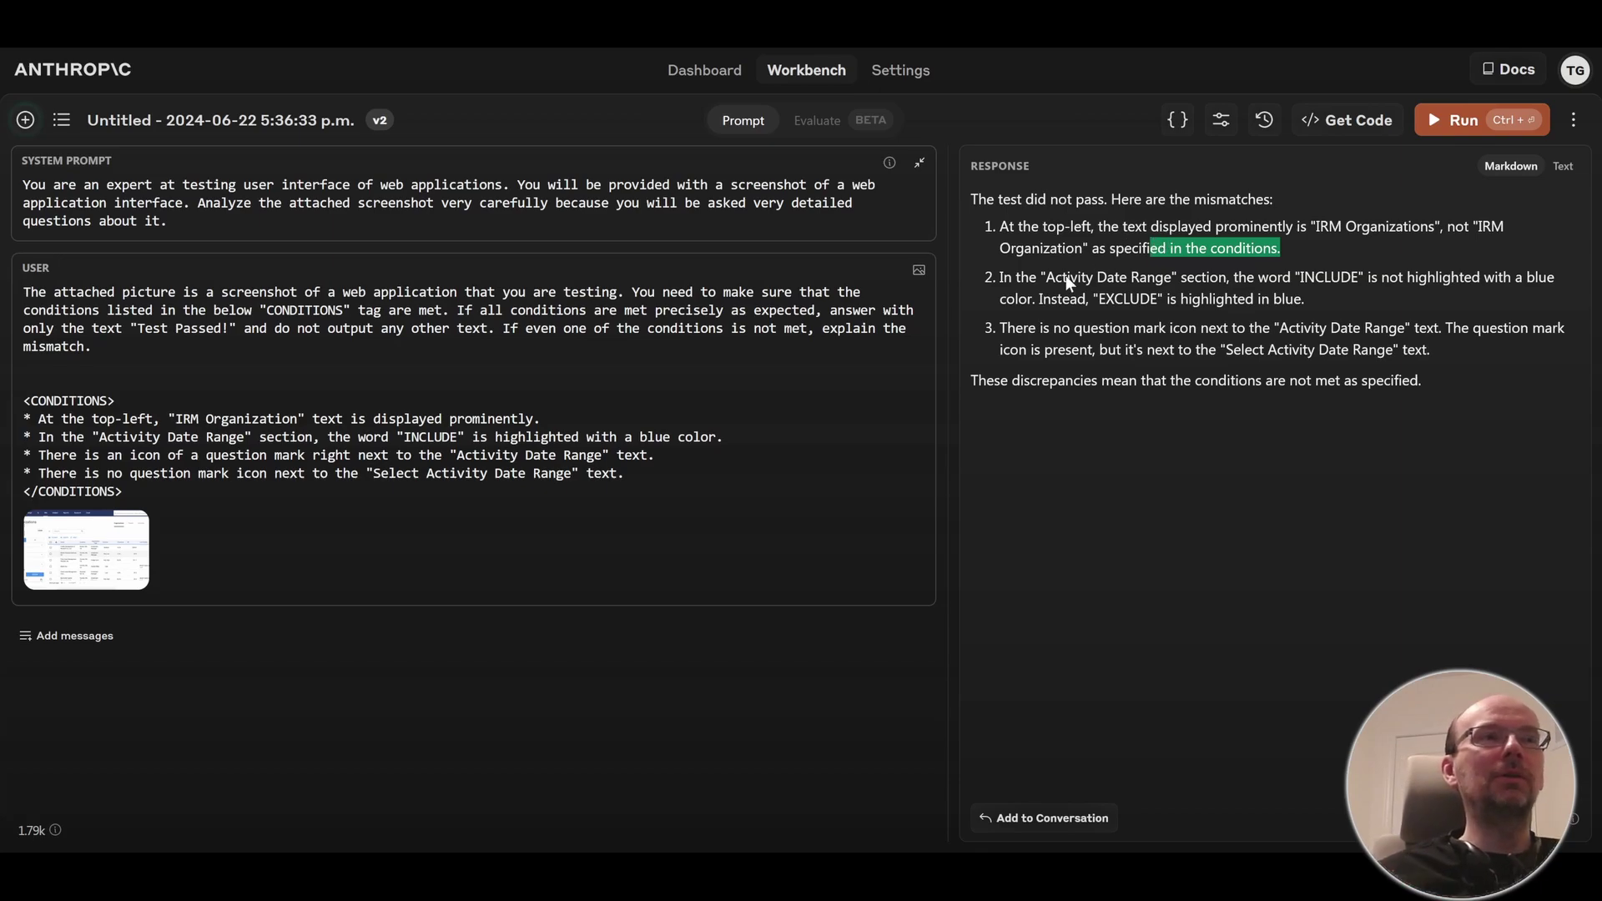
pyautogui.moveTo(1077, 278); pyautogui.dragTo(1265, 354)
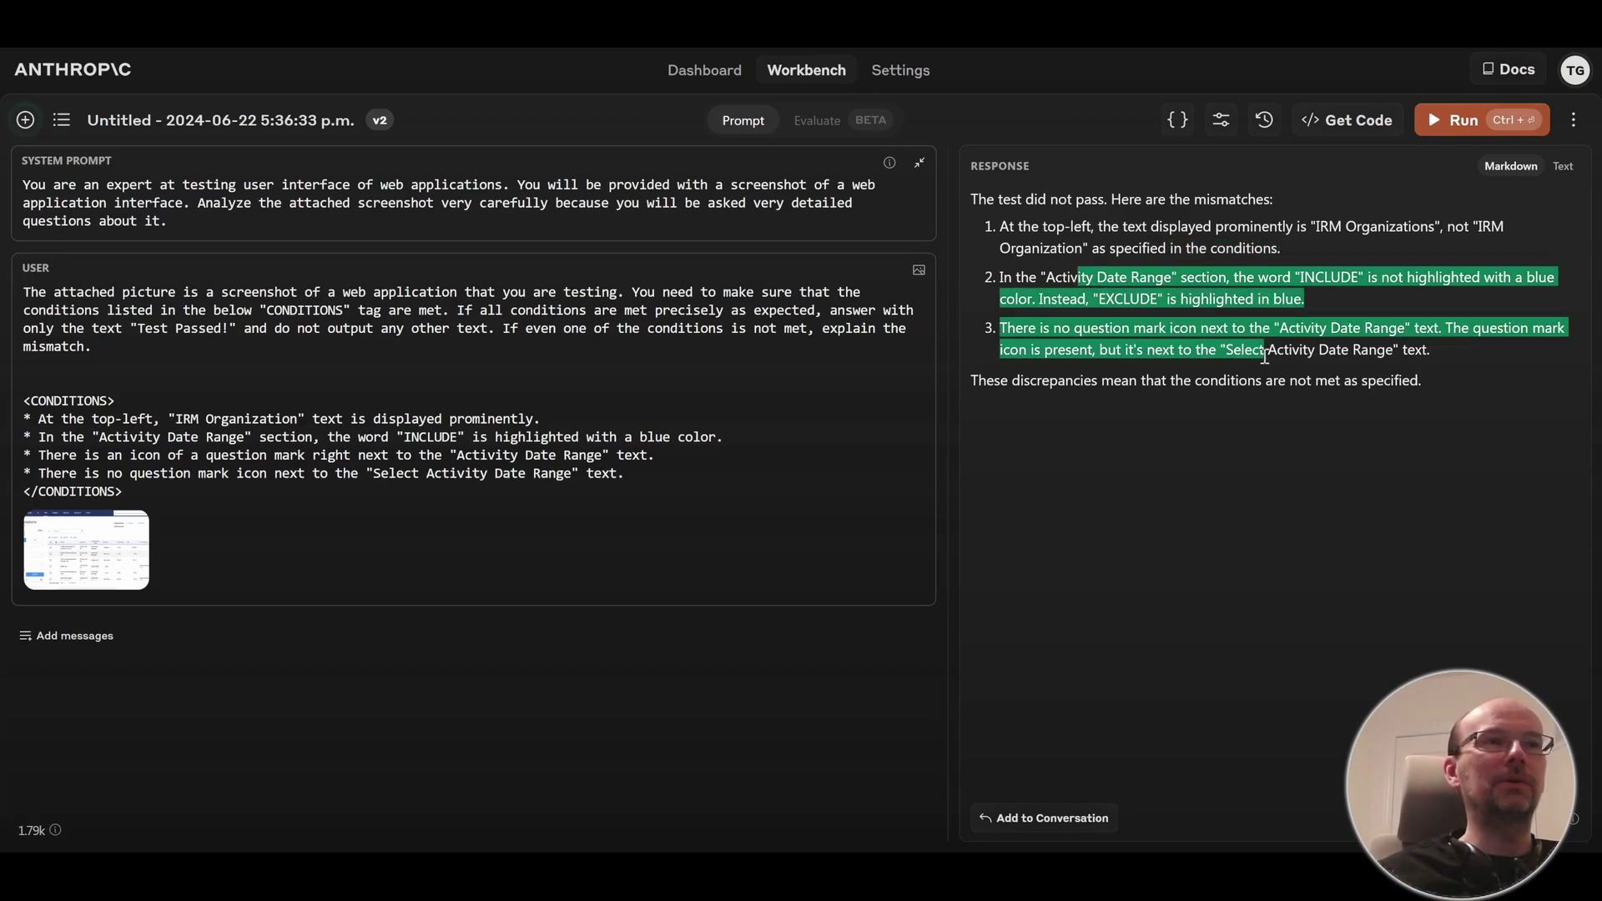
pyautogui.click(1382, 224)
# Rerun the v2 prompt four more times to check the results stay consistent.
pyautogui.click(1449, 119)
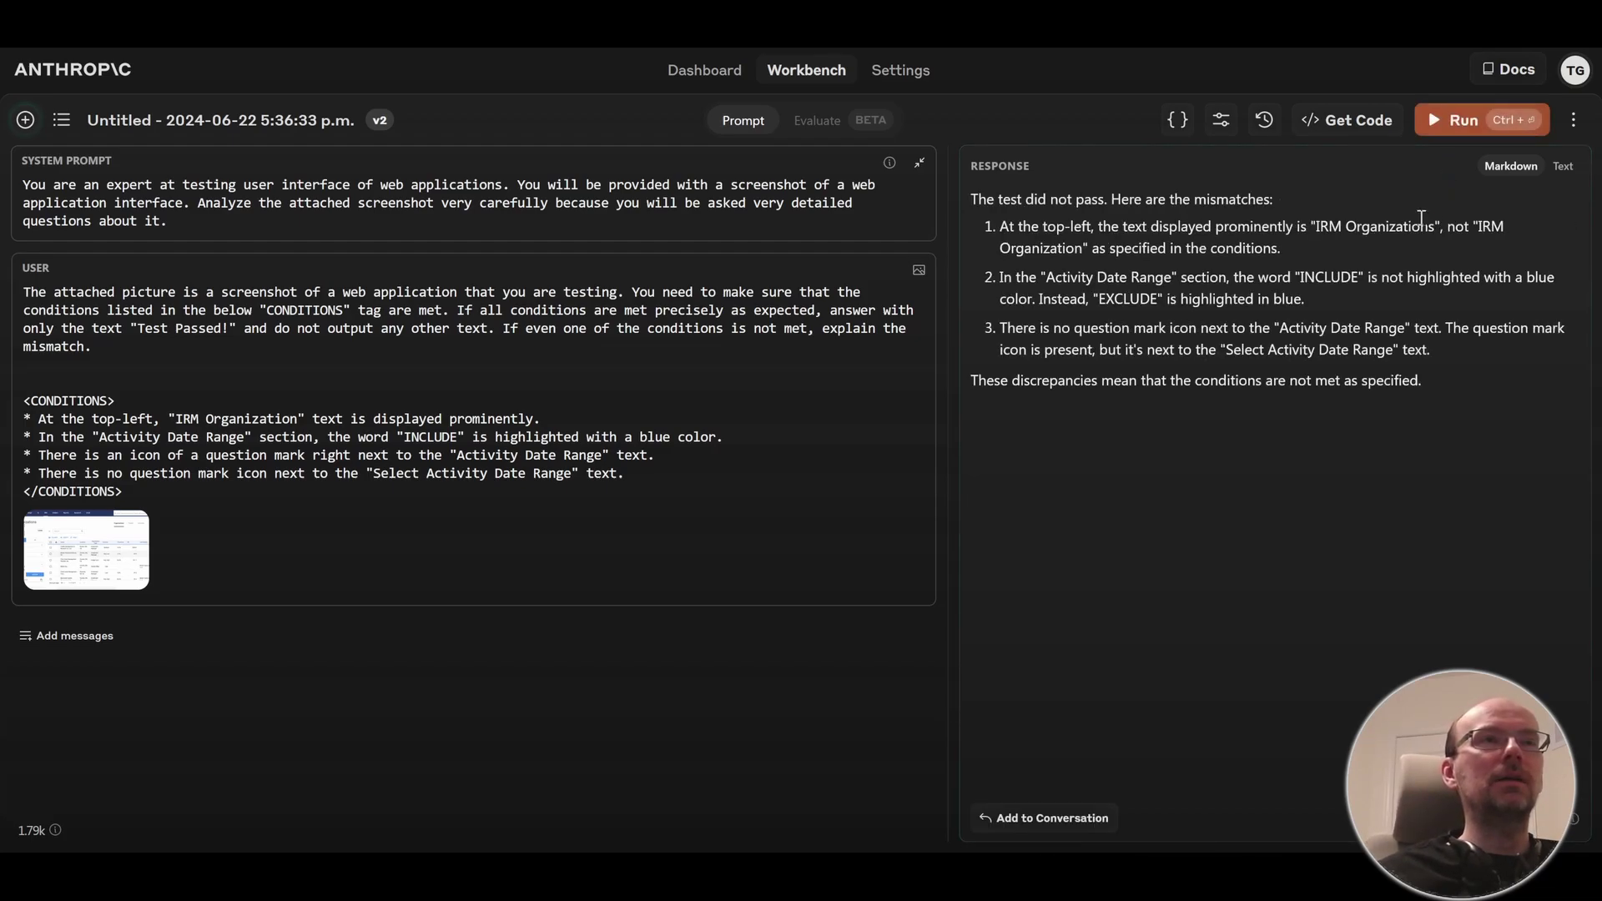
pyautogui.click(1459, 120)
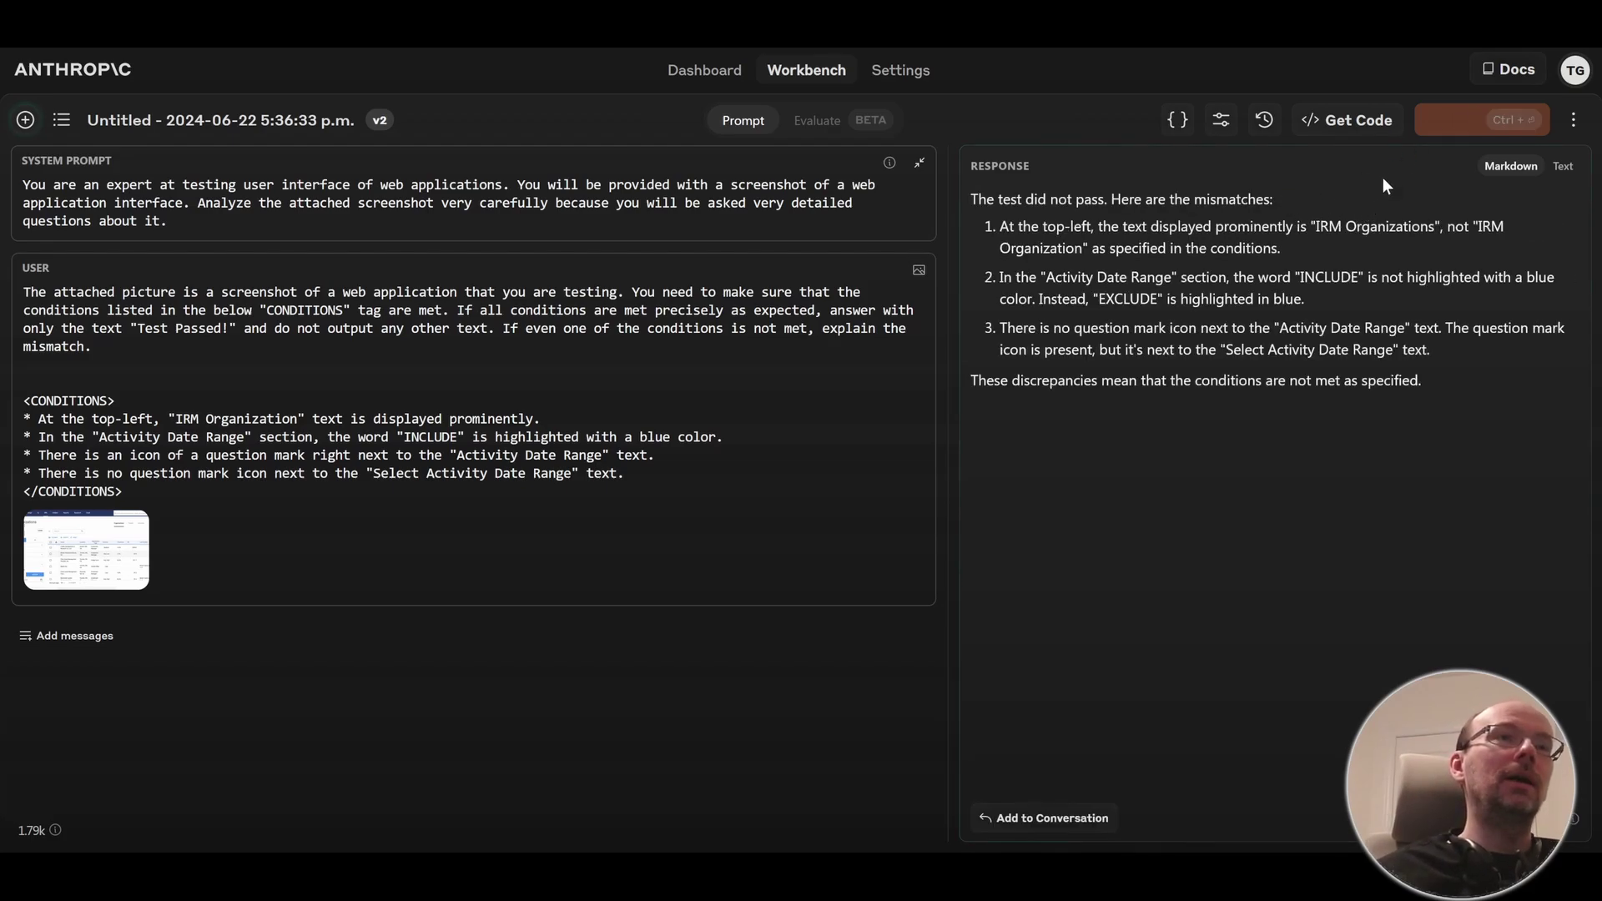
pyautogui.click(1446, 125)
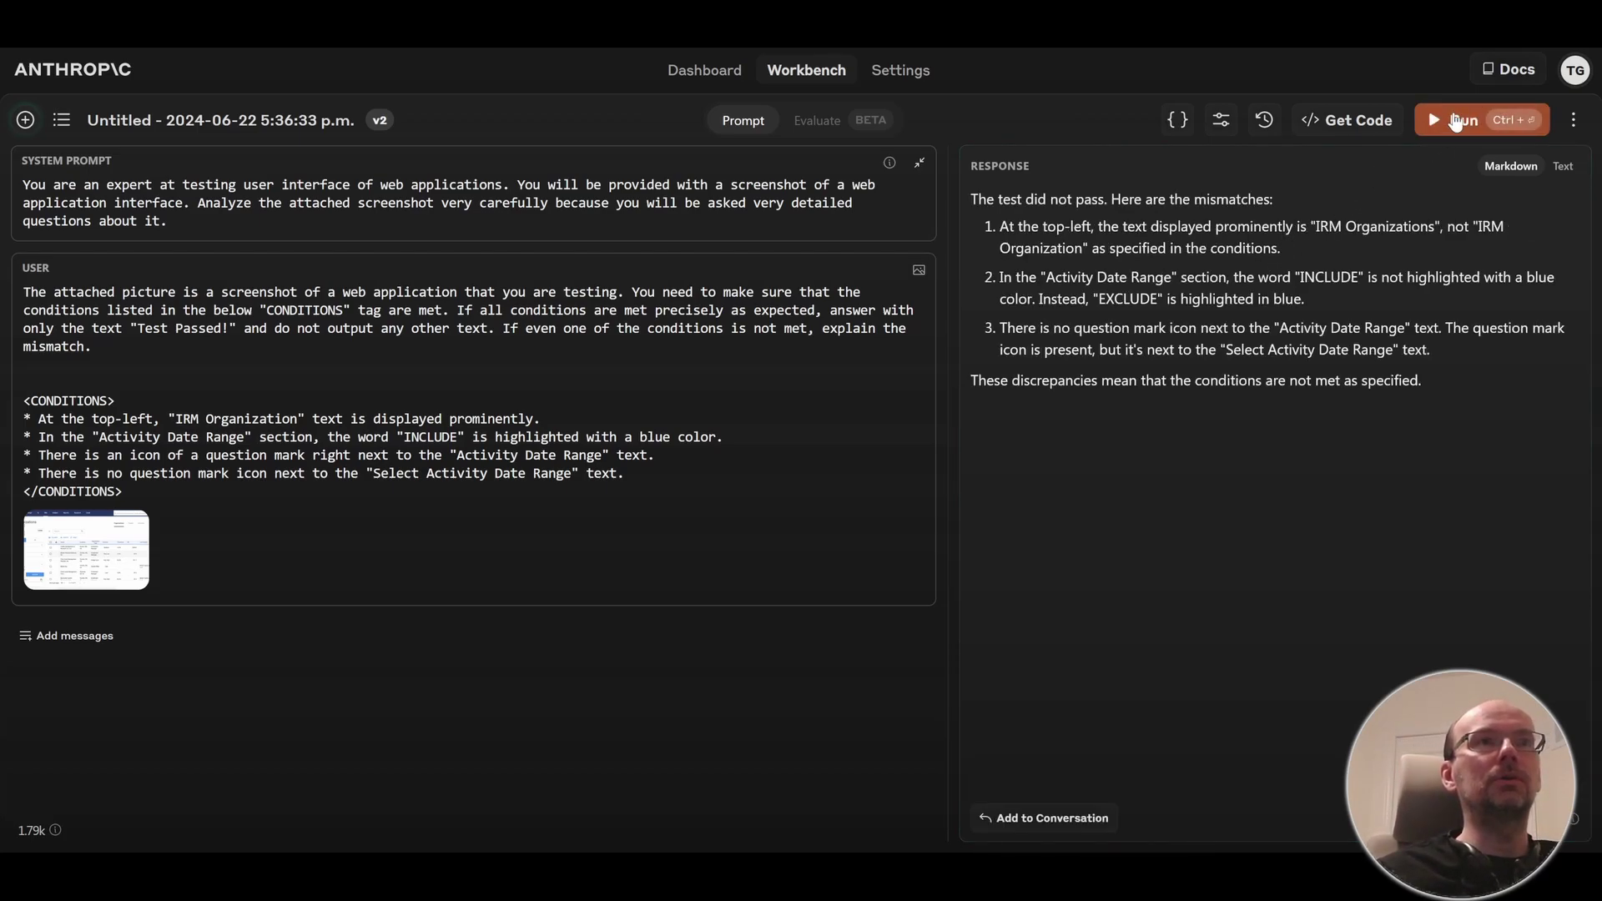
pyautogui.click(1456, 121)
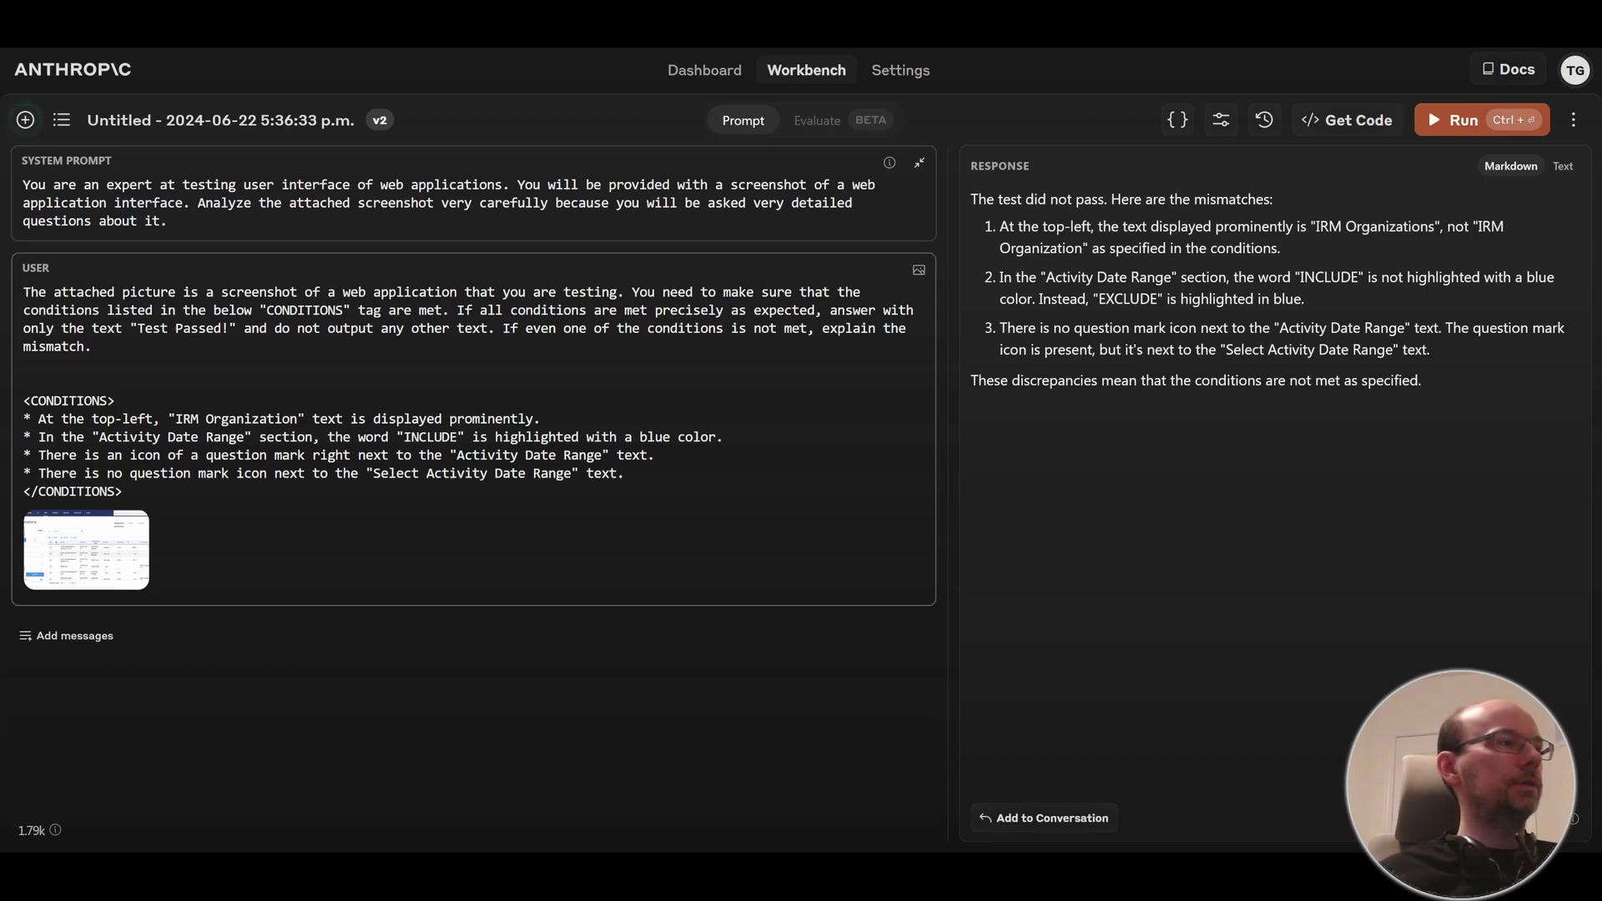
# Restore 'IRM Organizations' and replace 'prominently' with 'in small font' in the first condition.
pyautogui.click(299, 419)
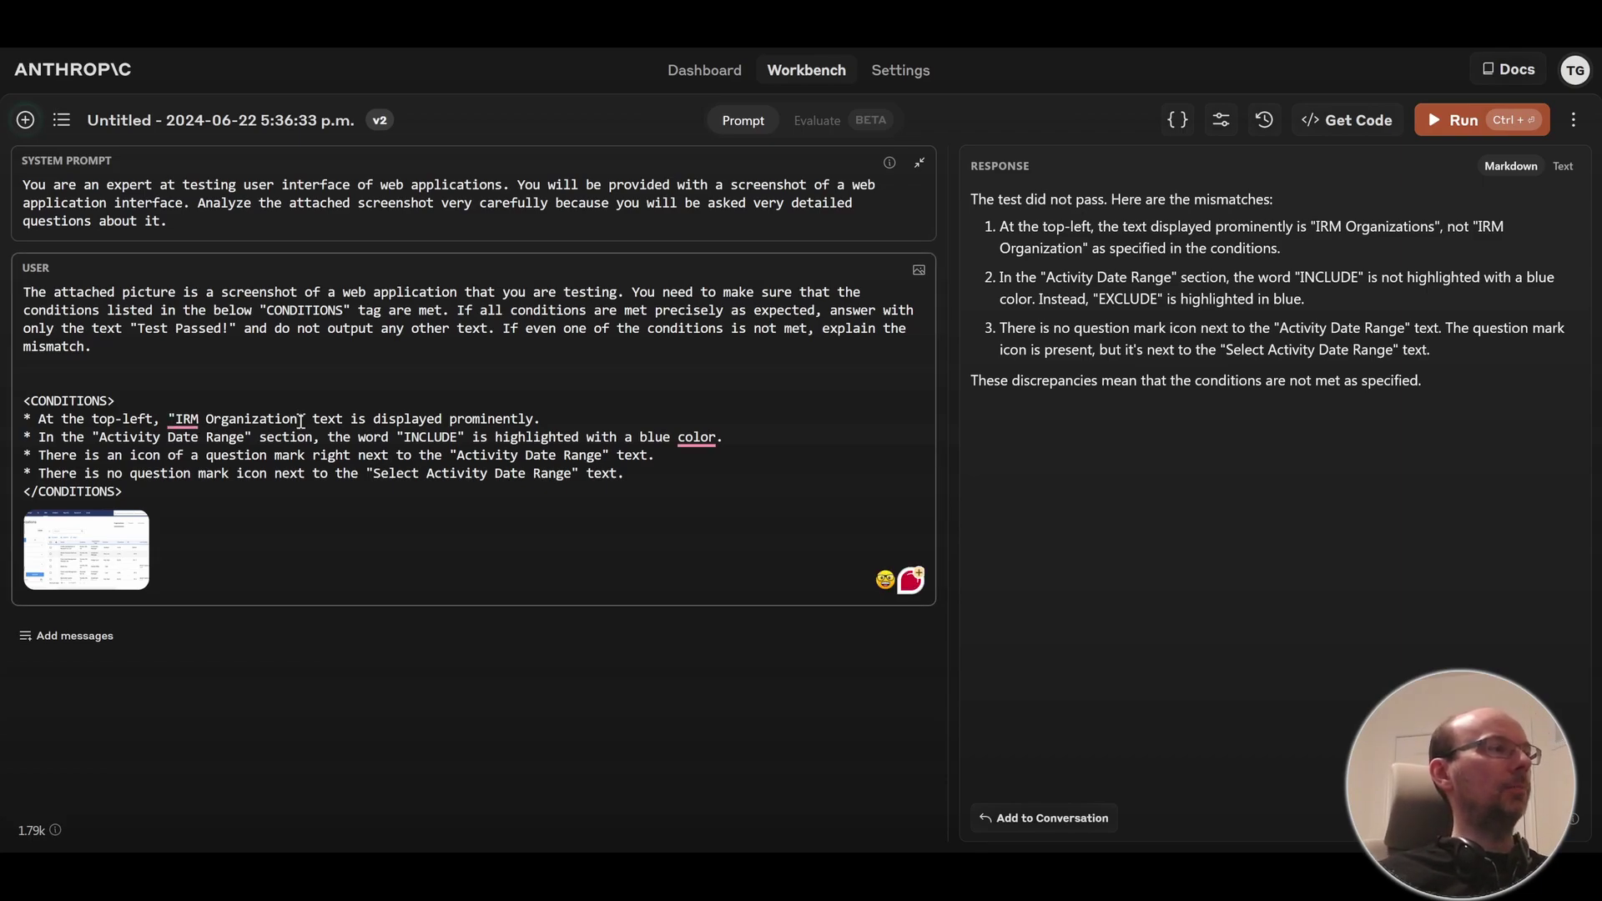
pyautogui.write('s')
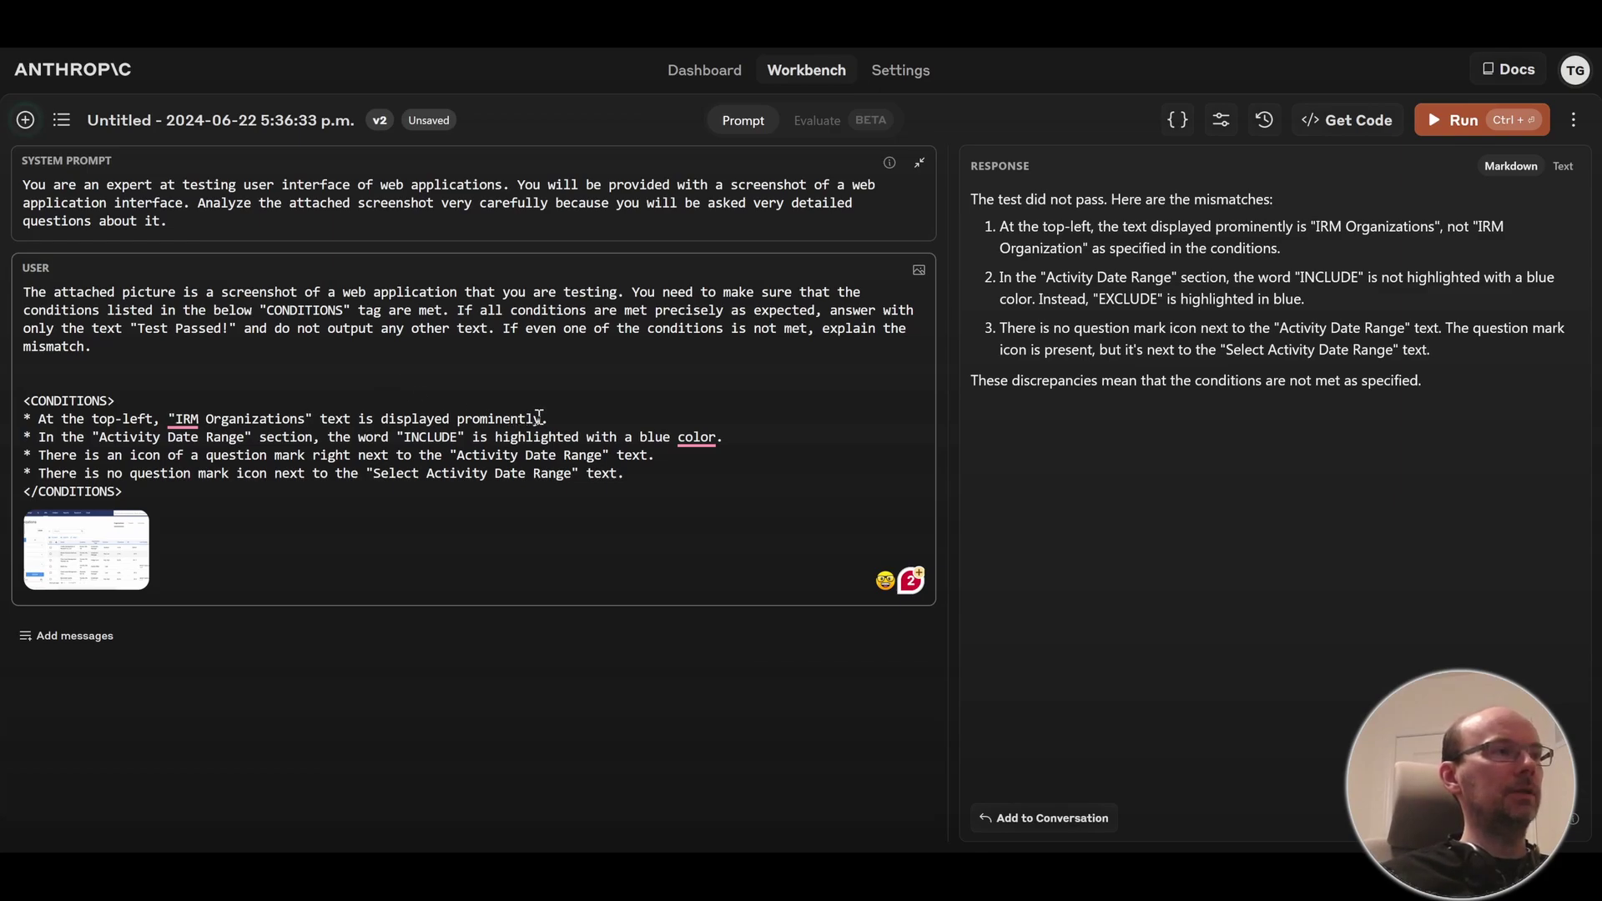
pyautogui.moveTo(543, 418); pyautogui.dragTo(456, 419)
pyautogui.write('in small ')
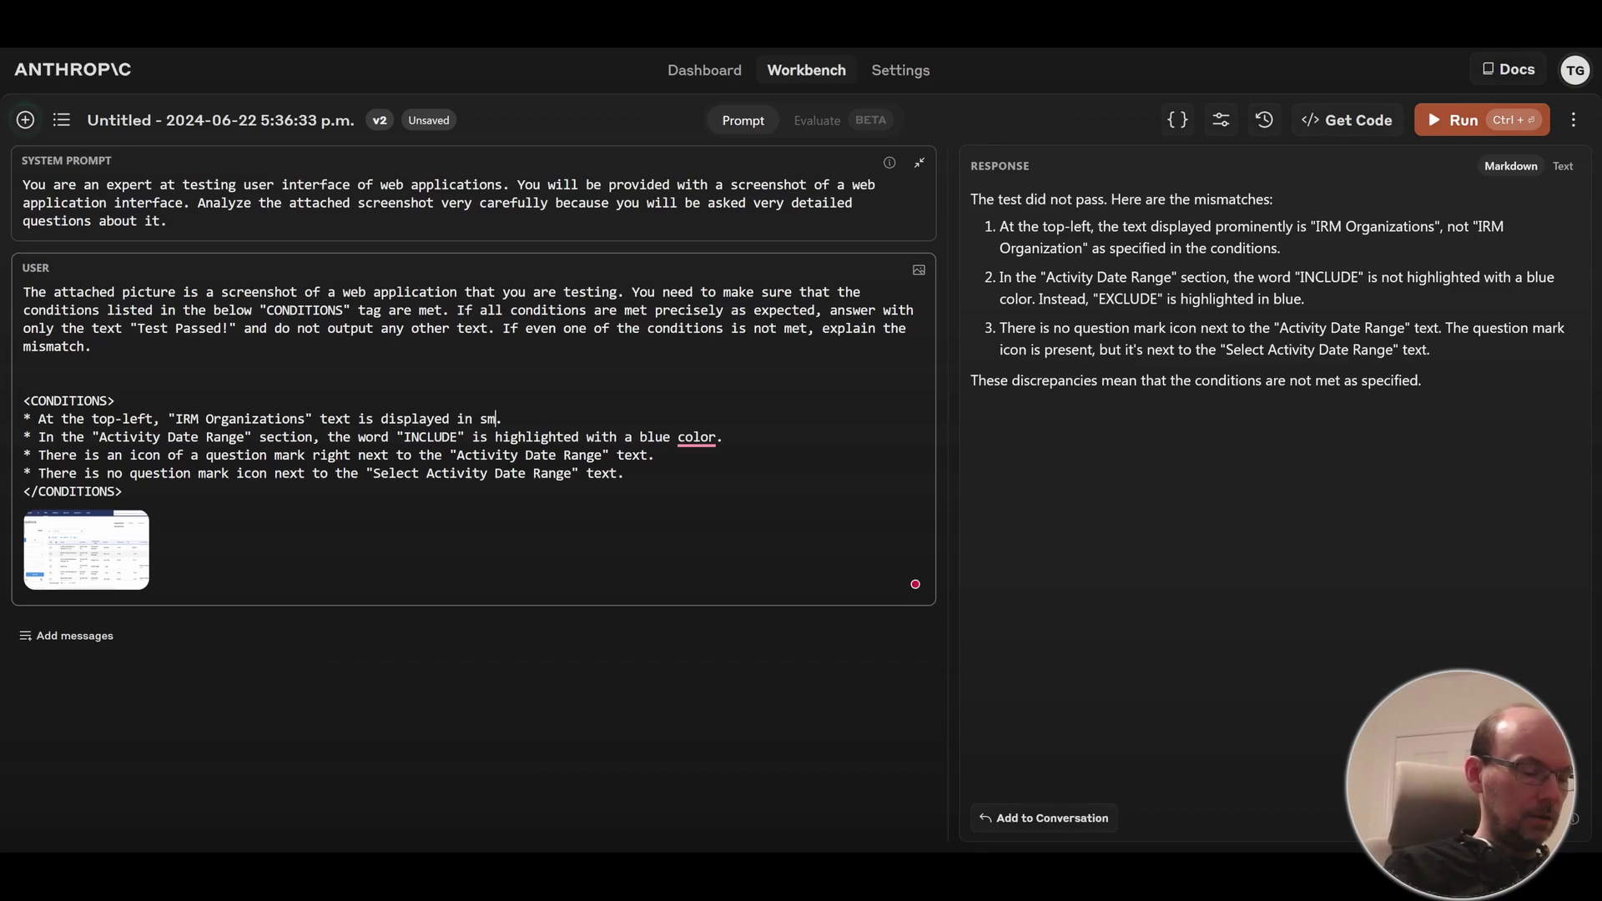
pyautogui.write('font')
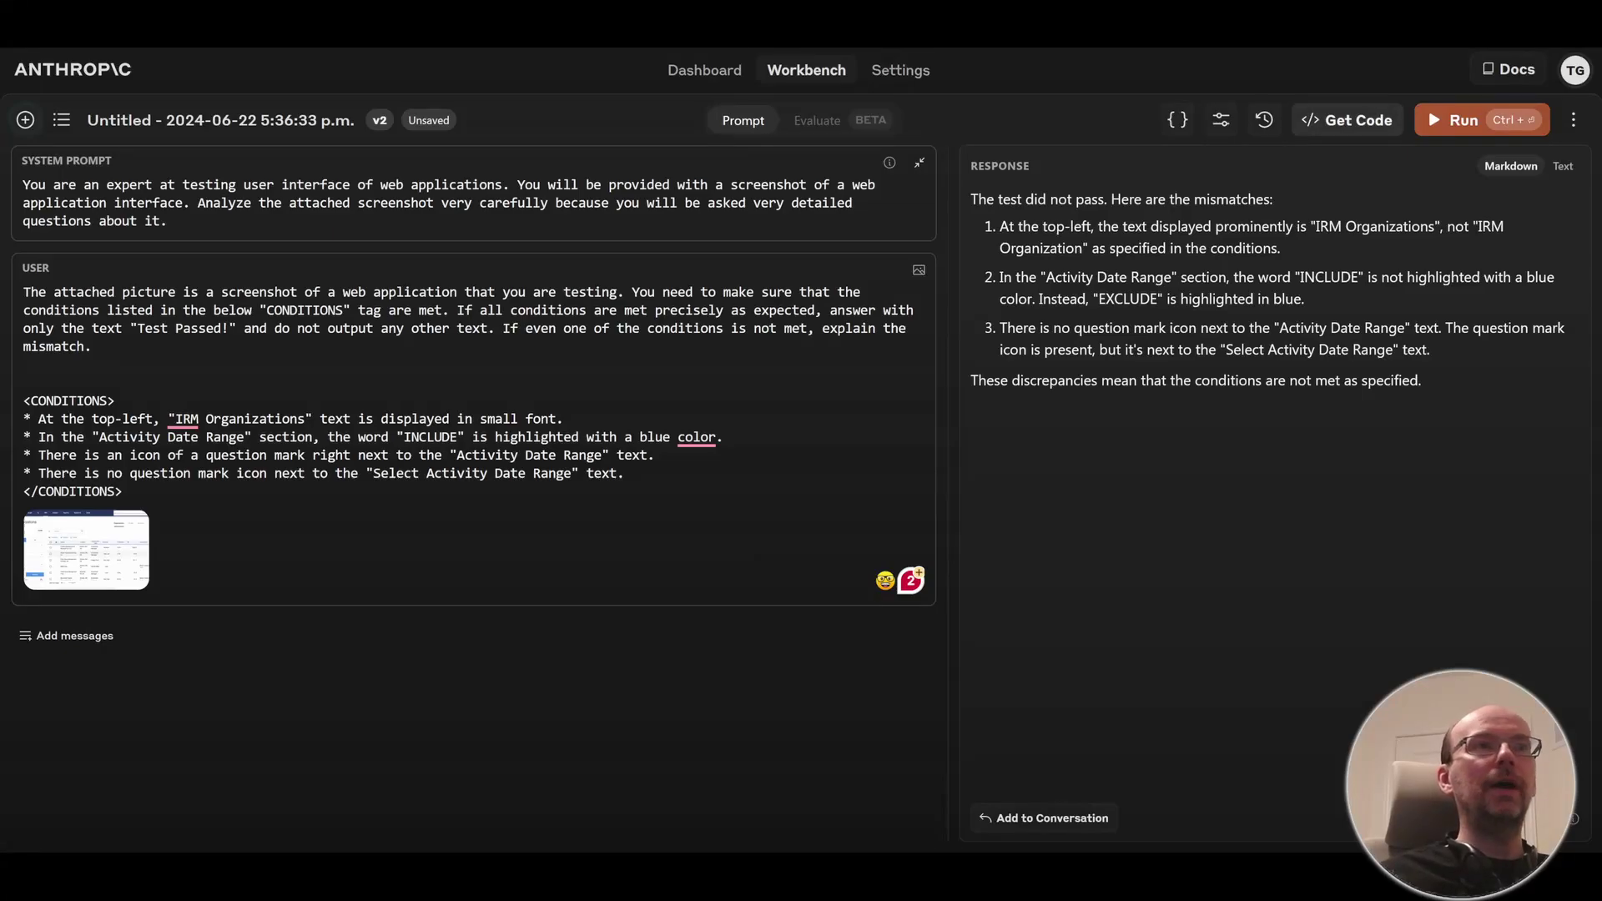
# Run the revised prompt and highlight the IRM Organizations font-size mismatch.
pyautogui.click(1447, 119)
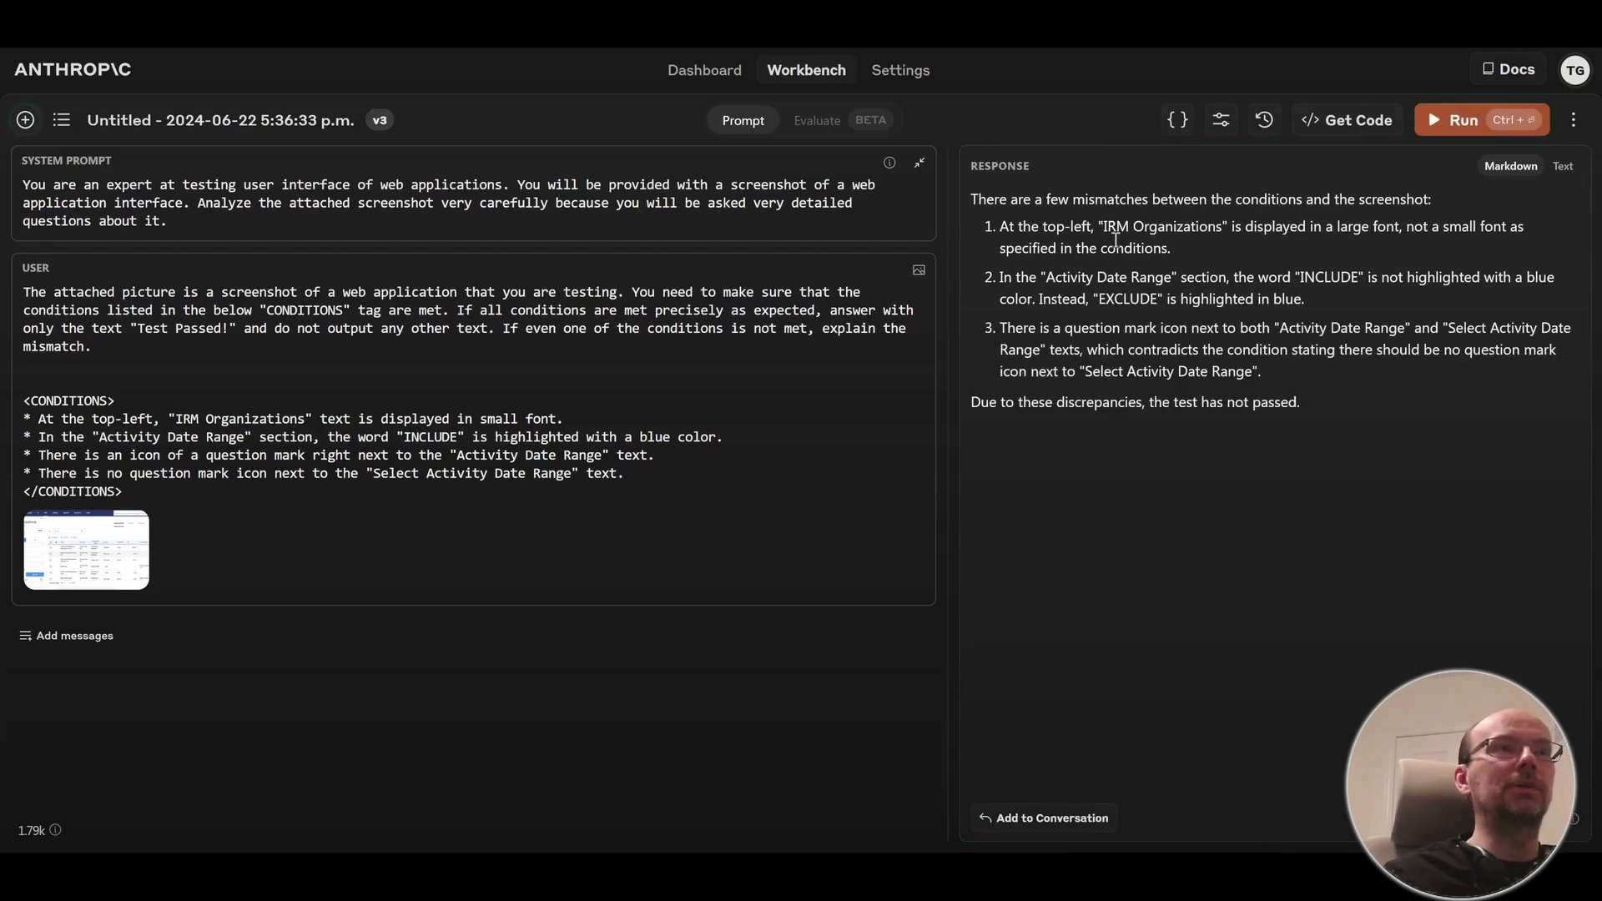
pyautogui.moveTo(1043, 227); pyautogui.dragTo(1182, 243)
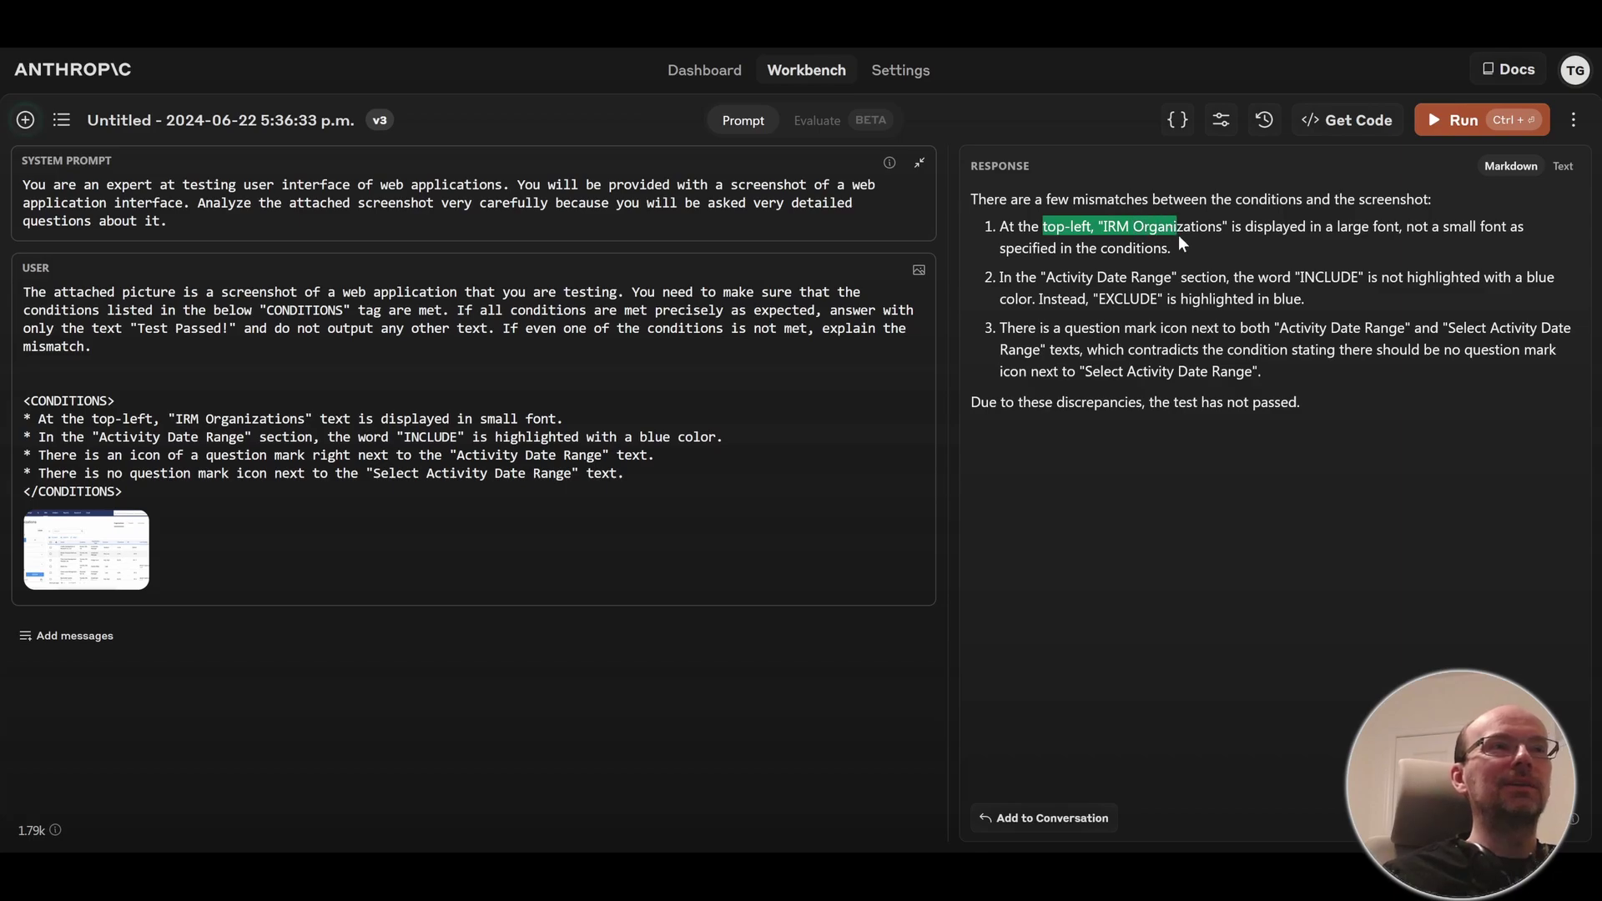
pyautogui.click(1136, 240)
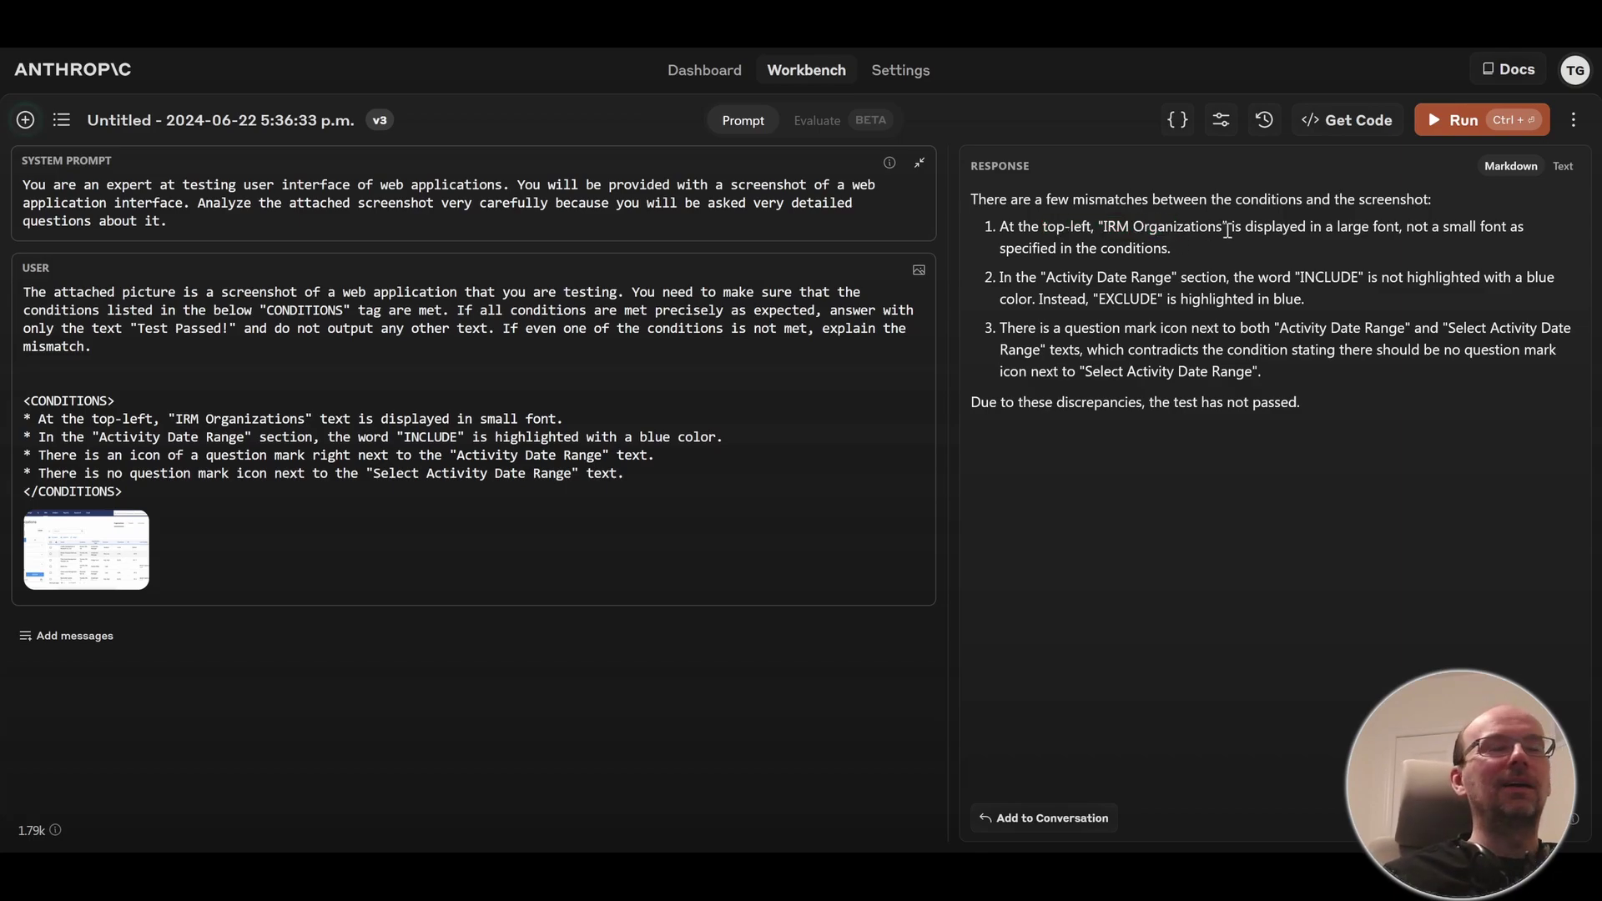
# Rerun twice more and highlight the font and question-mark mismatches in the reply.
pyautogui.click(1445, 131)
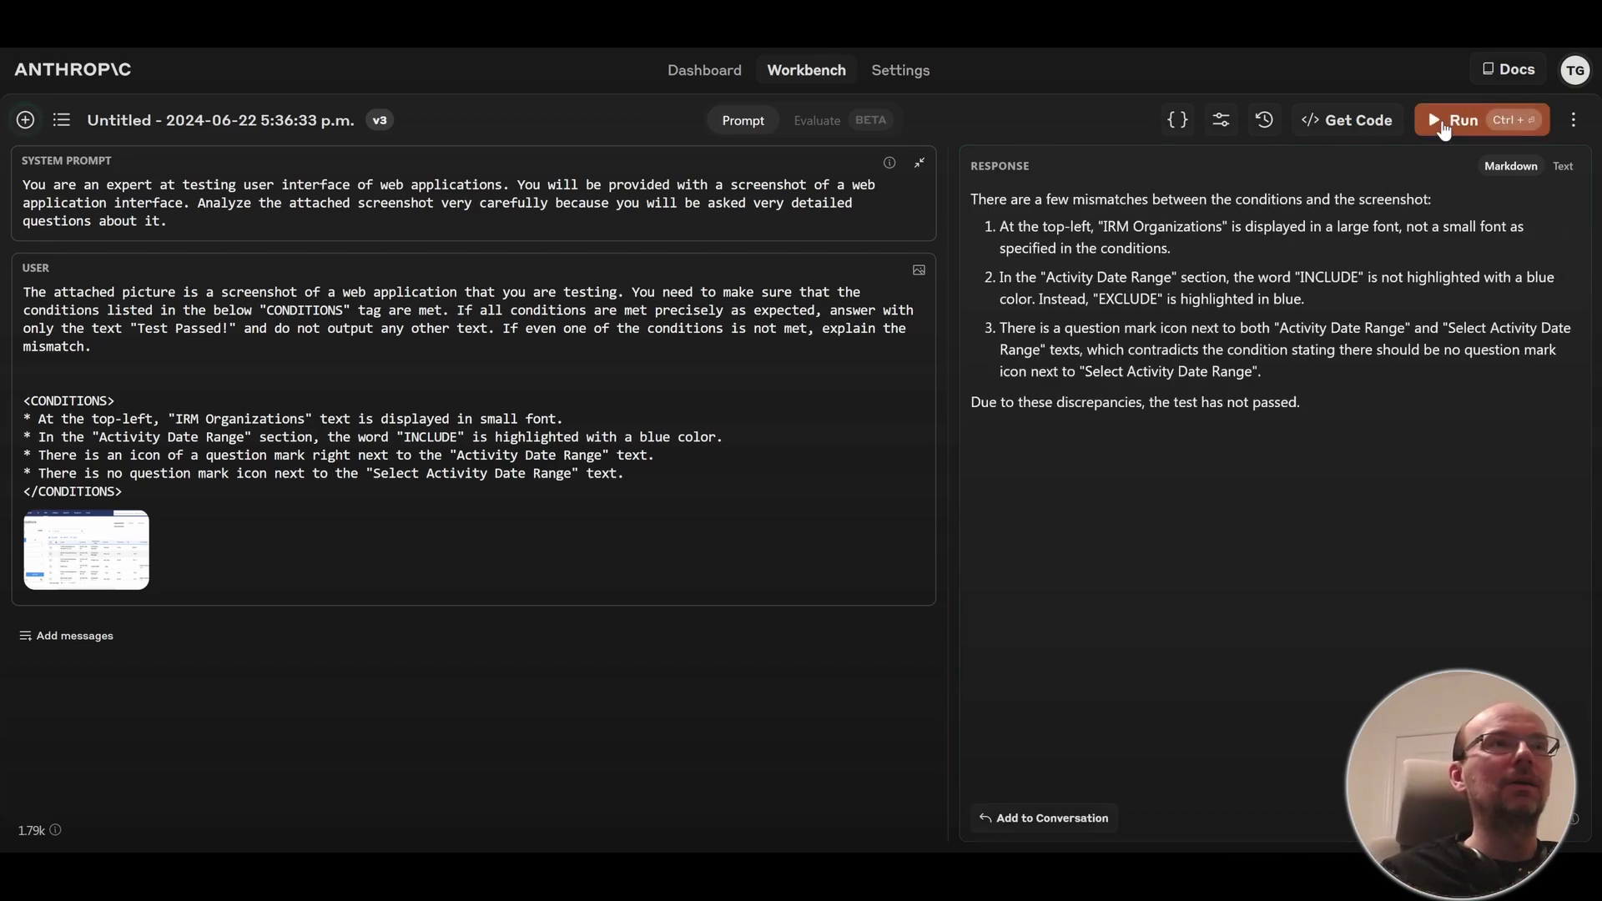
pyautogui.click(1456, 120)
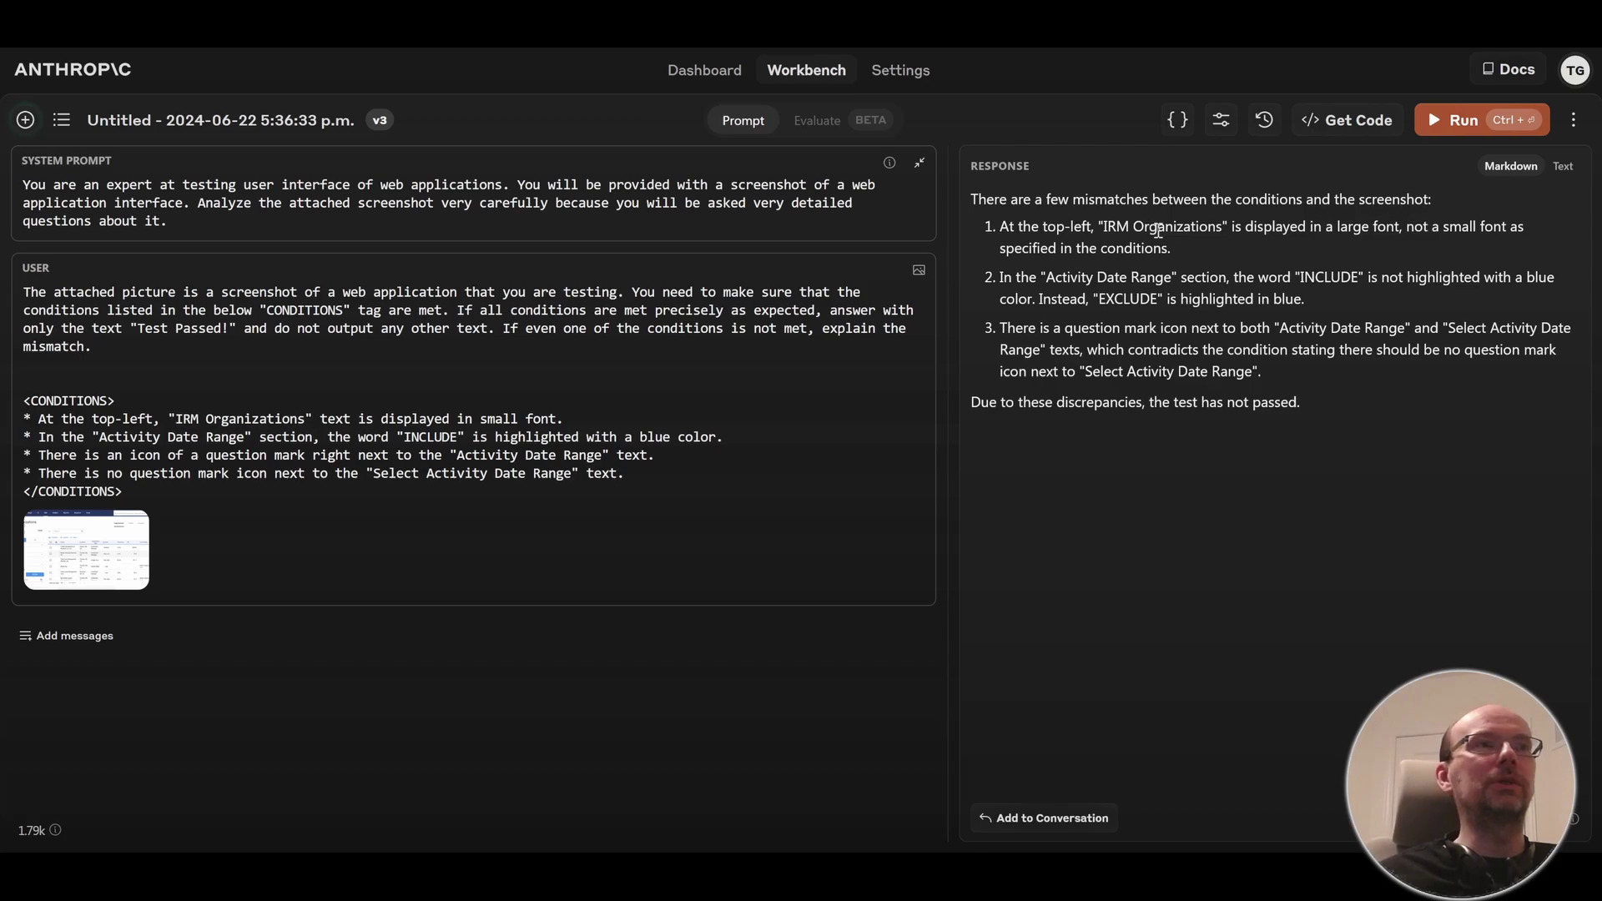
pyautogui.moveTo(1069, 228); pyautogui.dragTo(1162, 256)
pyautogui.click(1183, 262)
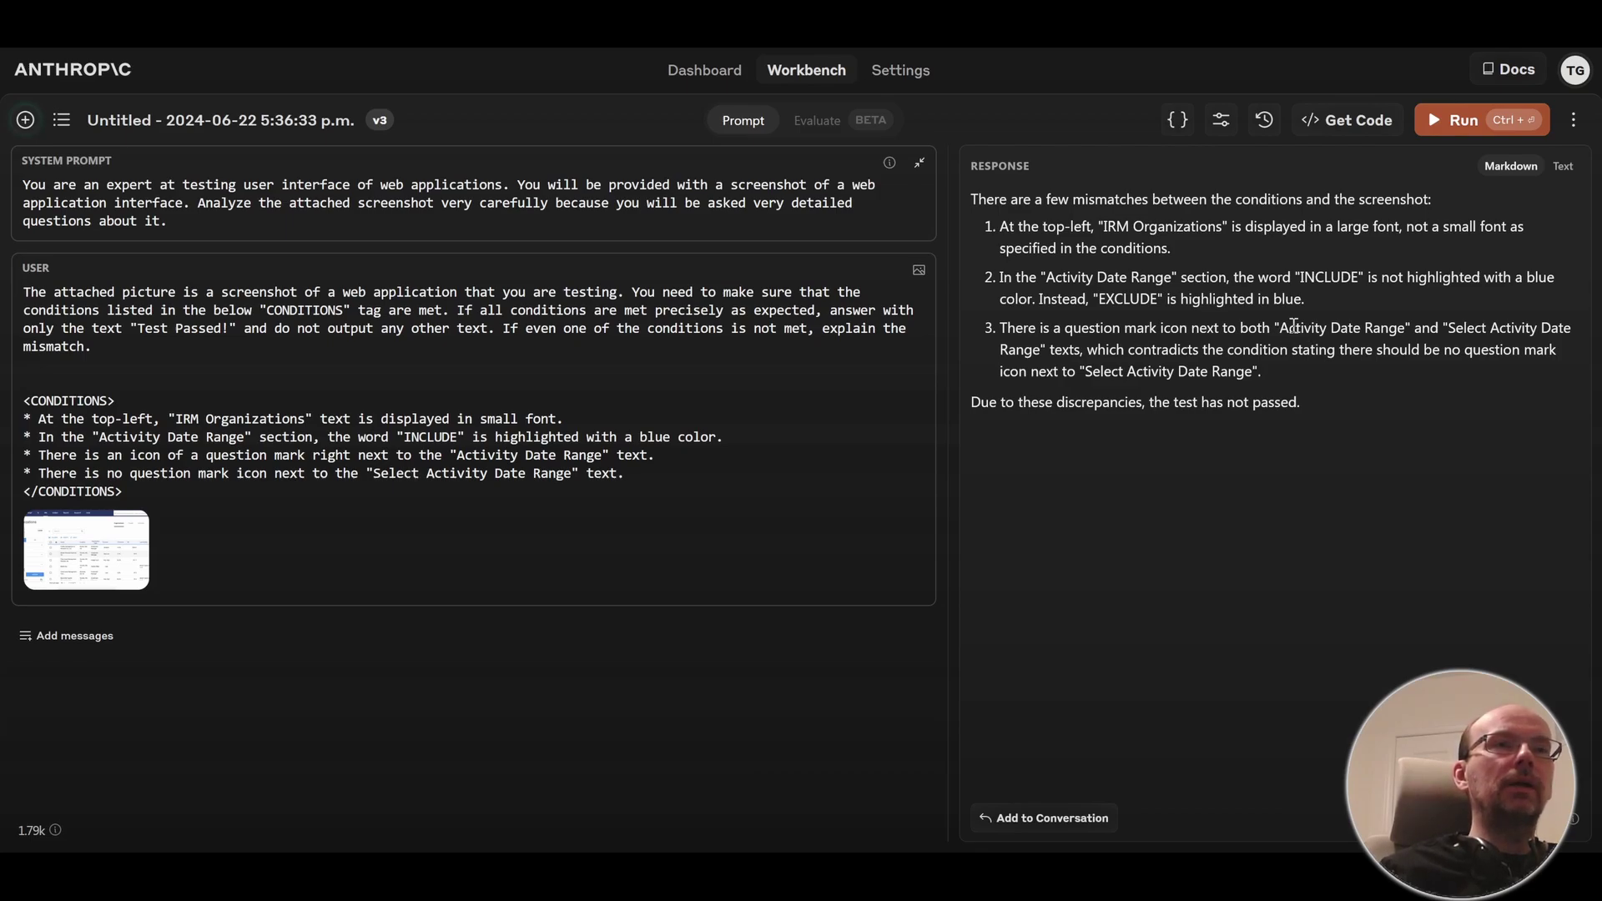
pyautogui.moveTo(1286, 328); pyautogui.dragTo(1042, 345)
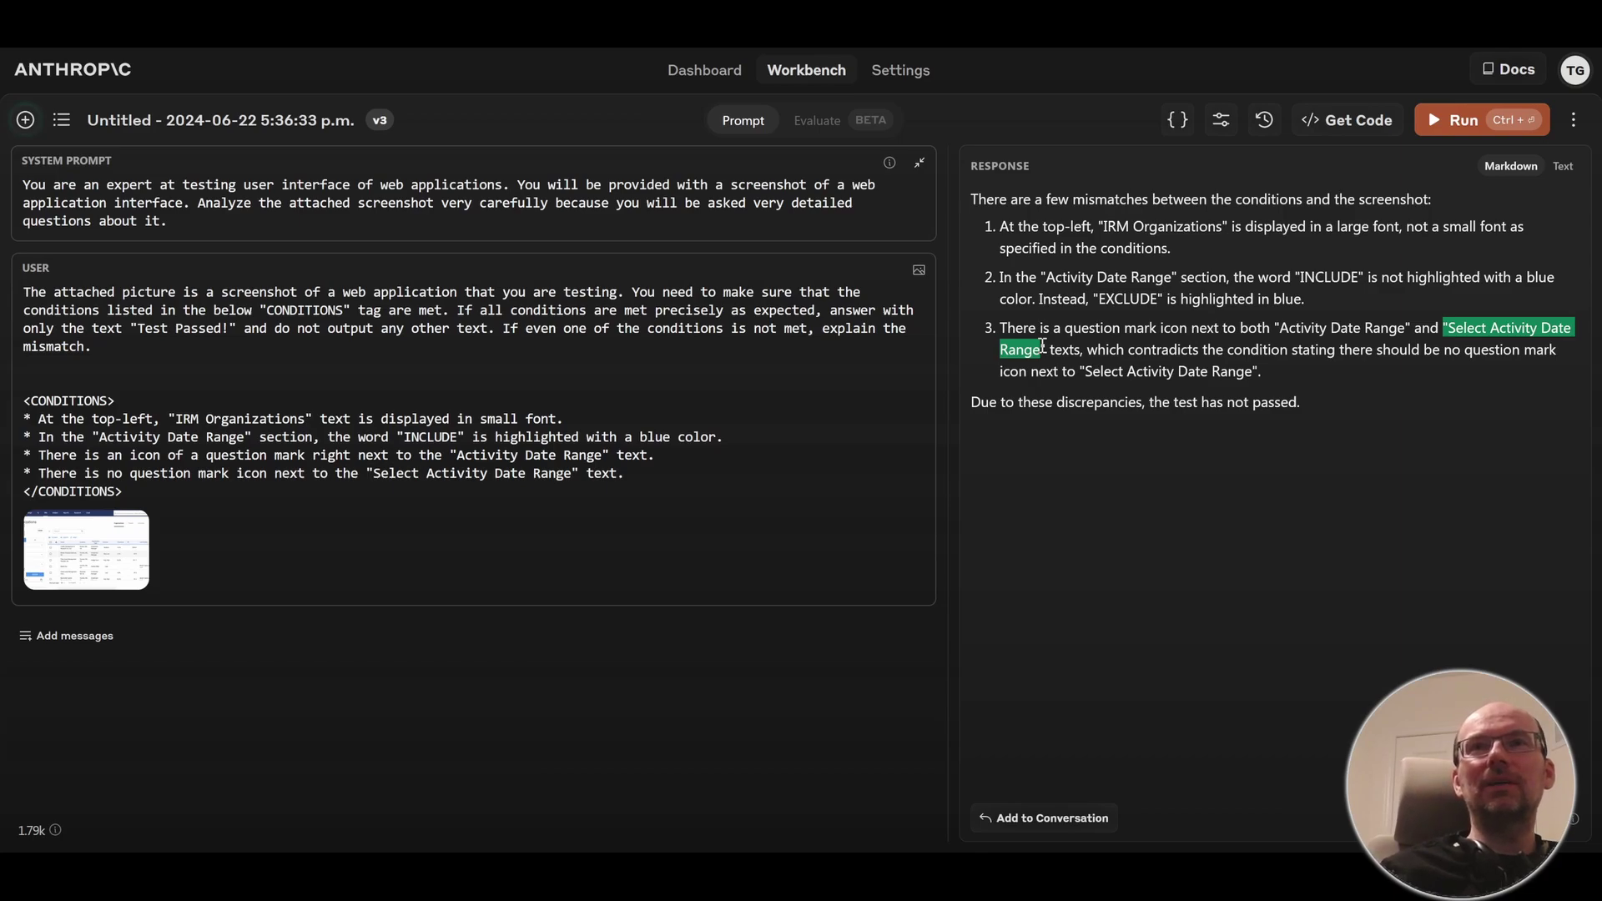
# Delete the two question-mark condition lines from the end of the USER prompt.
pyautogui.click(1167, 337)
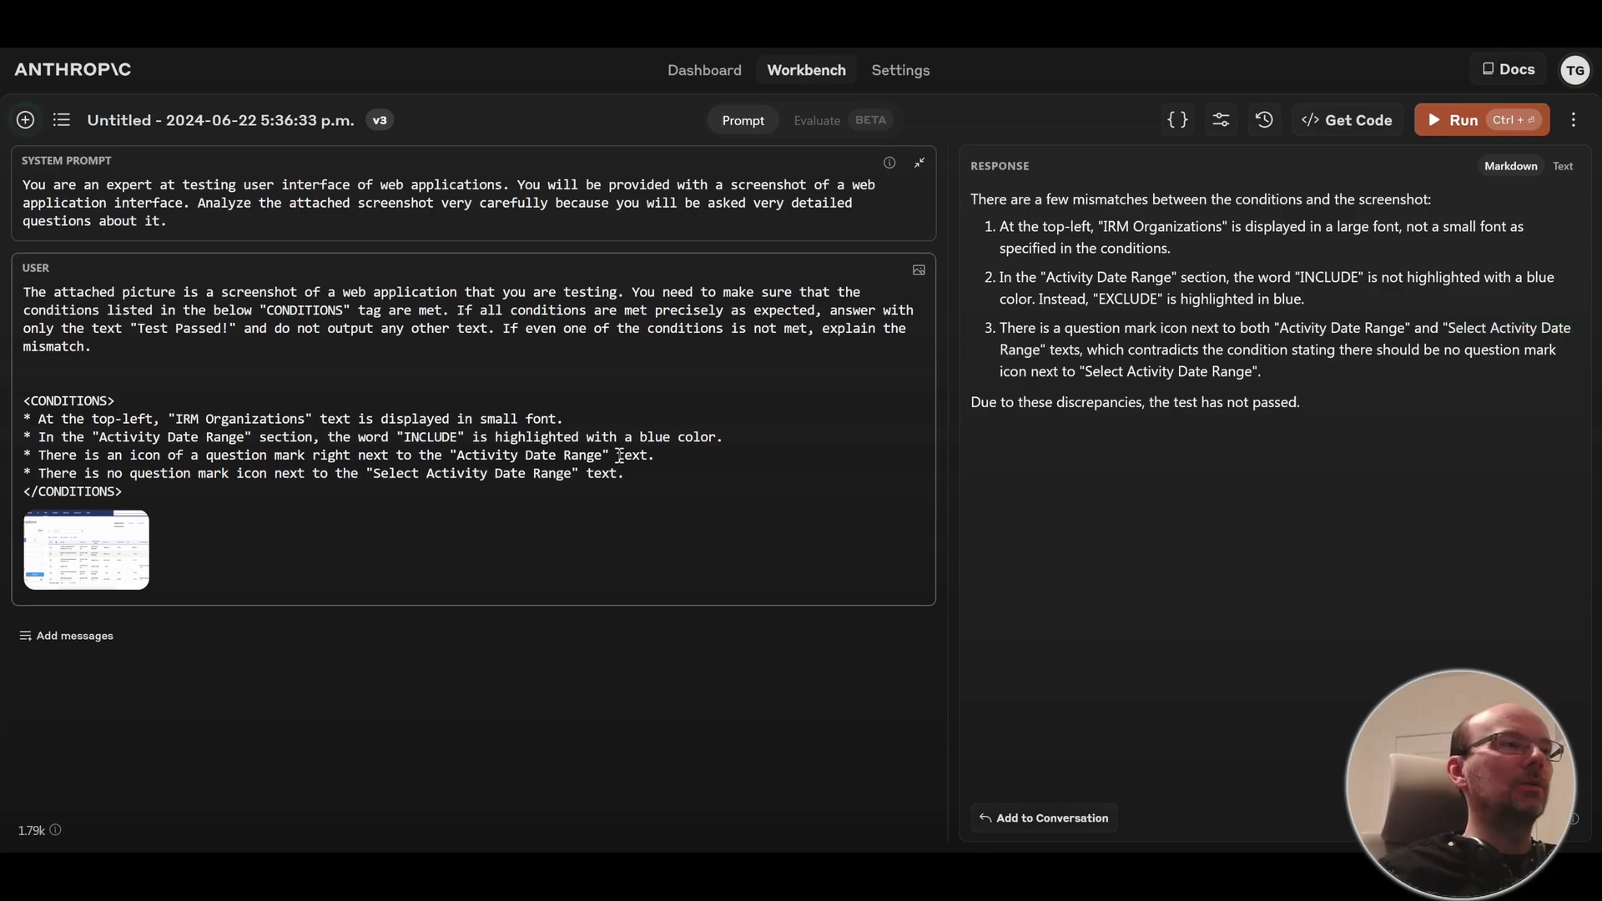
pyautogui.click(641, 474)
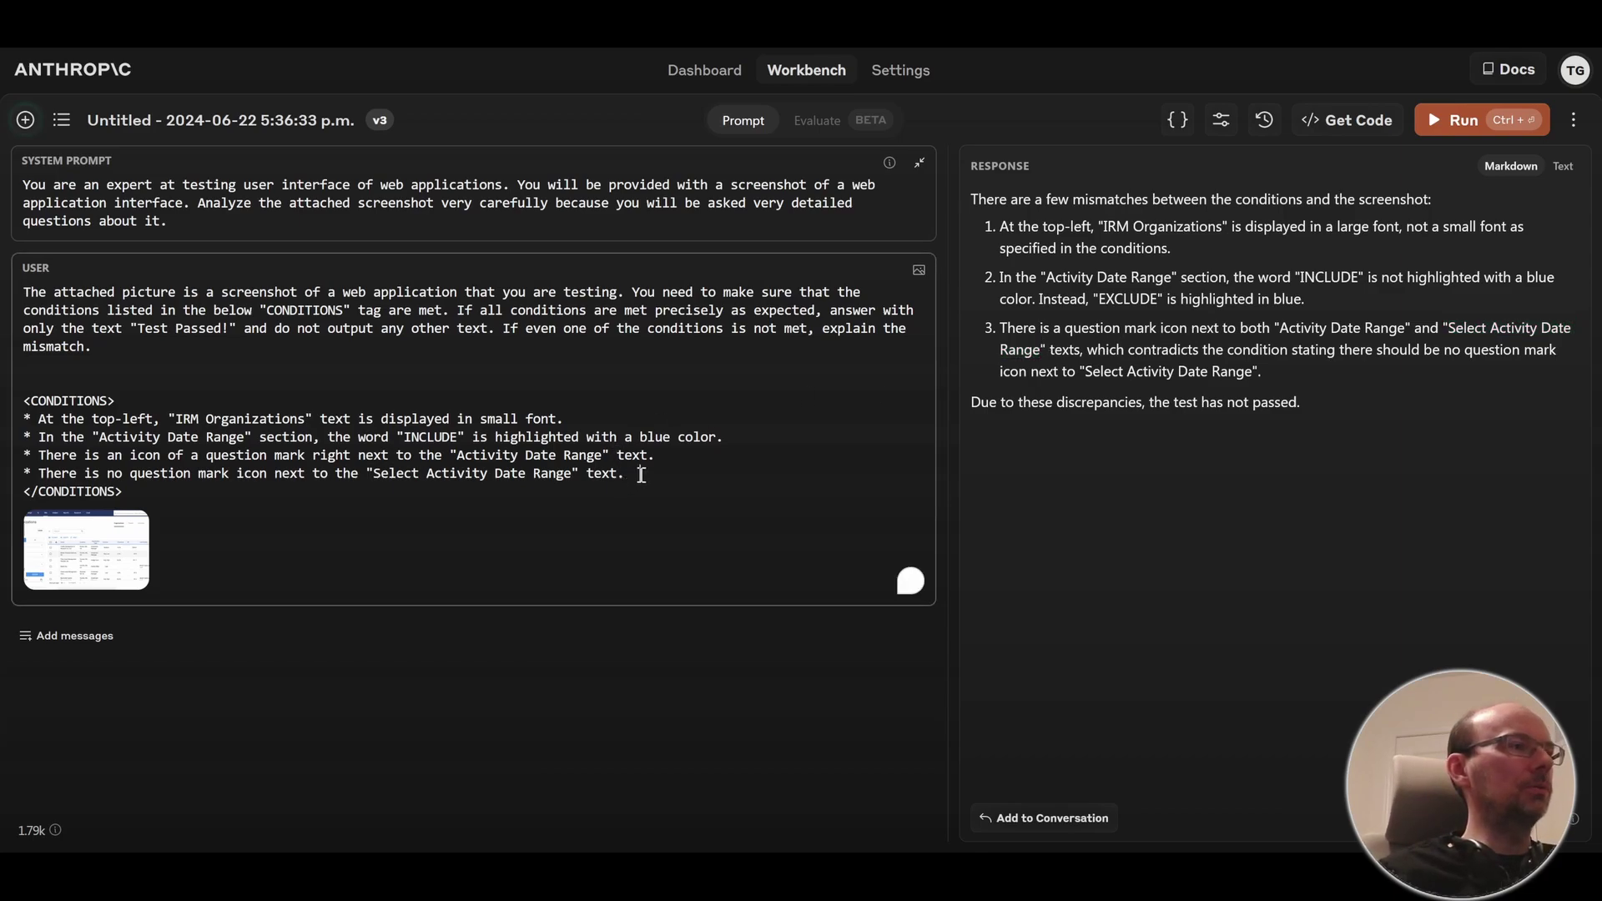
pyautogui.moveTo(641, 475); pyautogui.dragTo(25, 465)
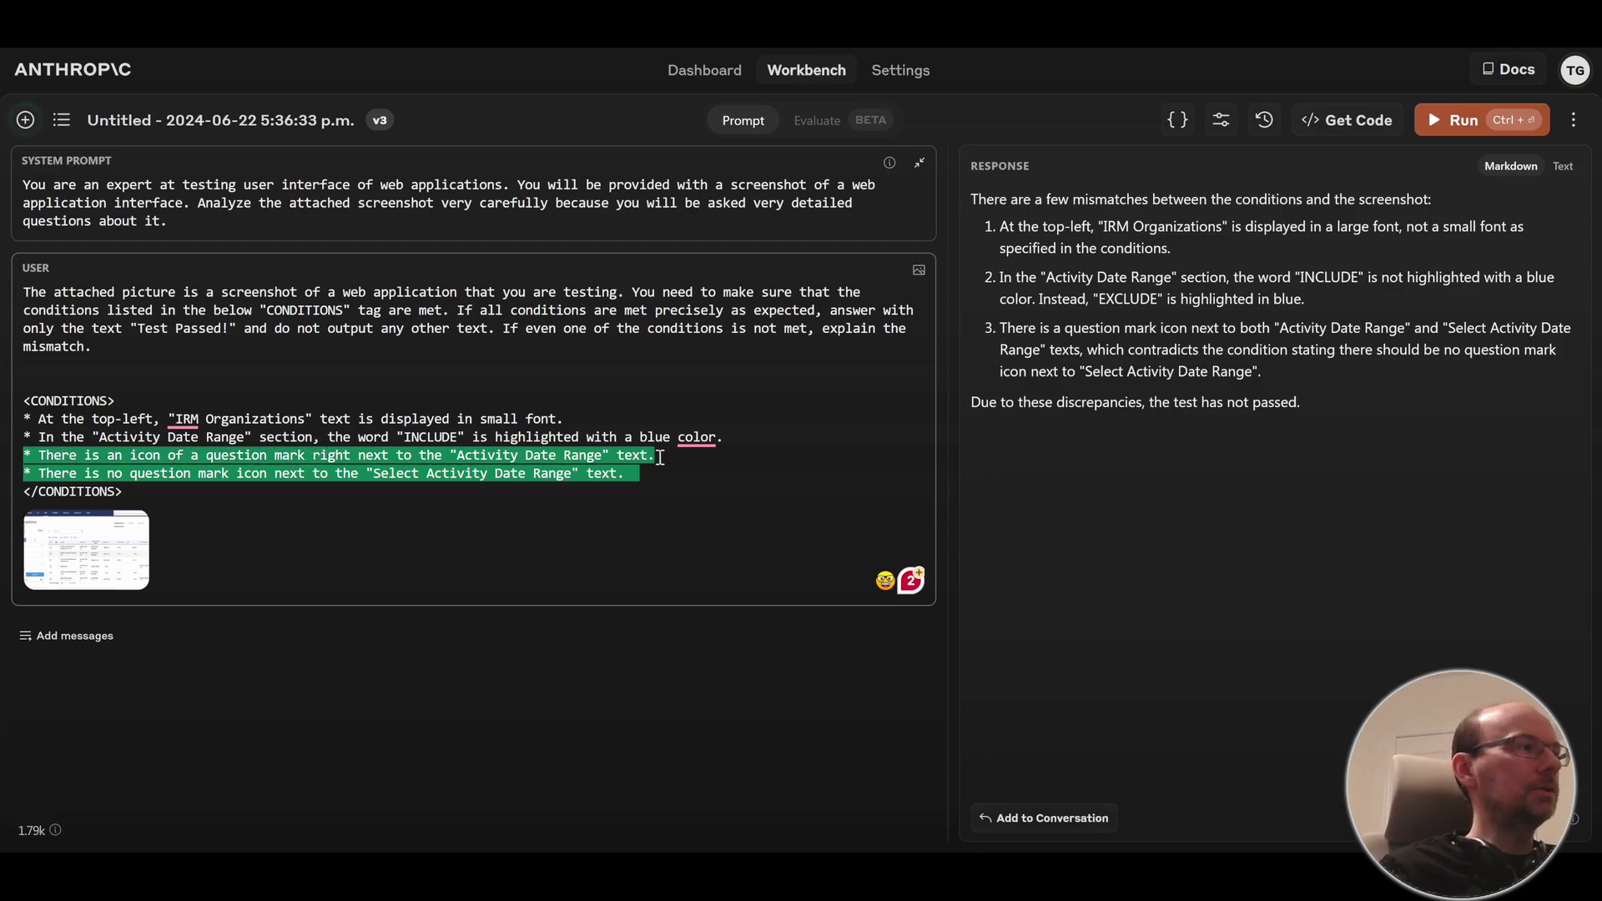
pyautogui.press('BackSpace')
pyautogui.press('BackSpace')
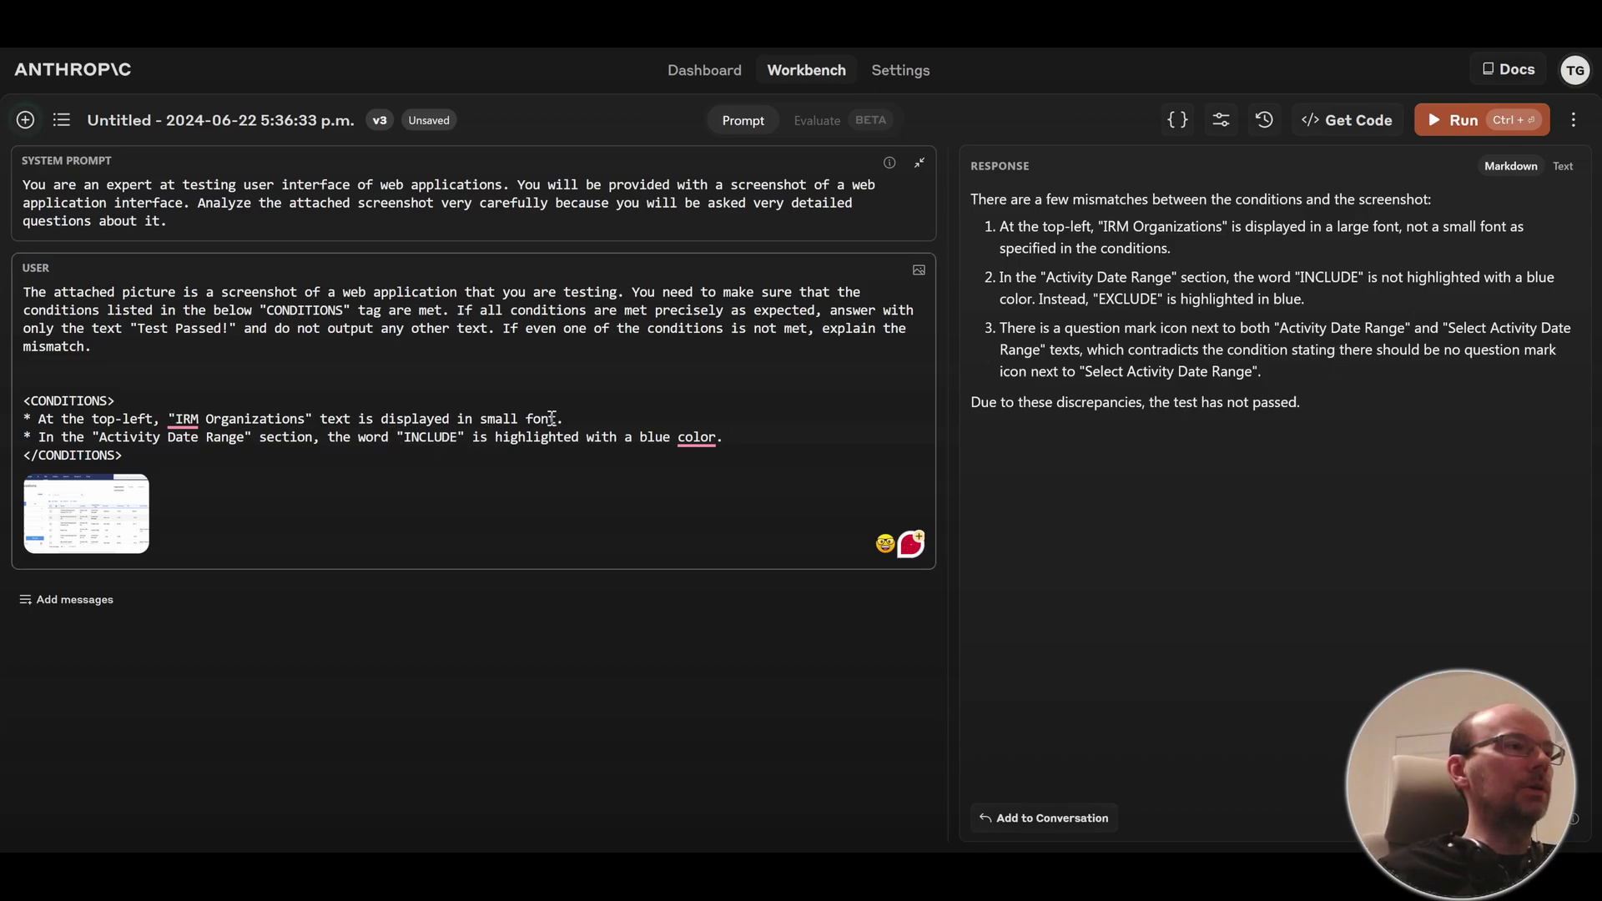
# Reword the first condition so IRM Organizations is displayed 'prominently' instead of 'in small font'.
pyautogui.moveTo(560, 415); pyautogui.dragTo(475, 411)
pyautogui.write('pro')
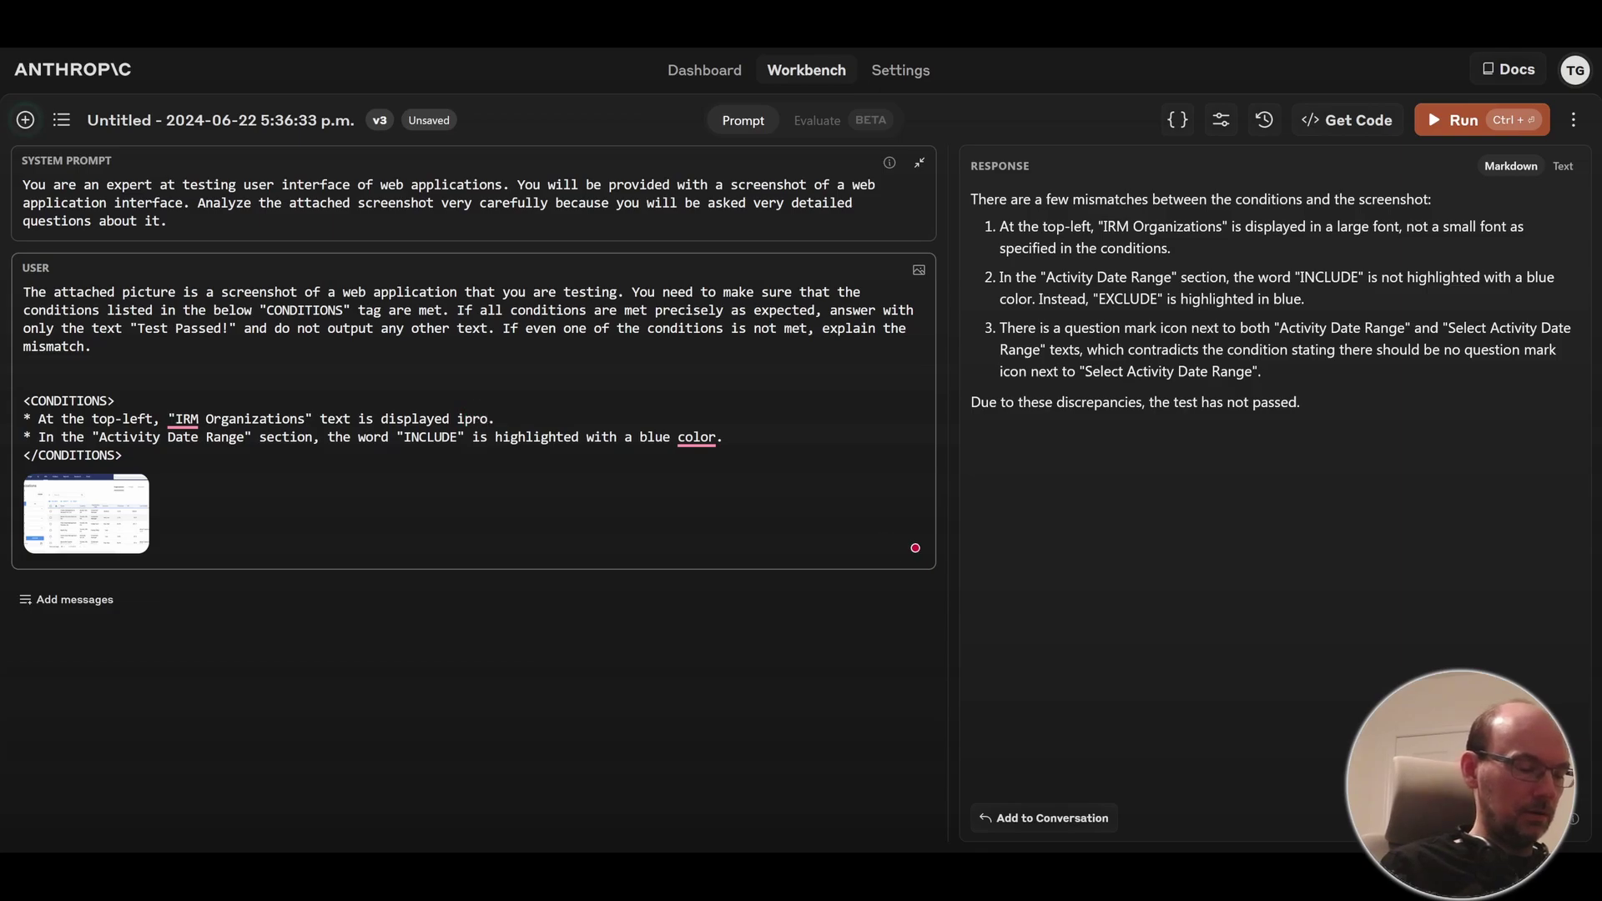
pyautogui.write('minently')
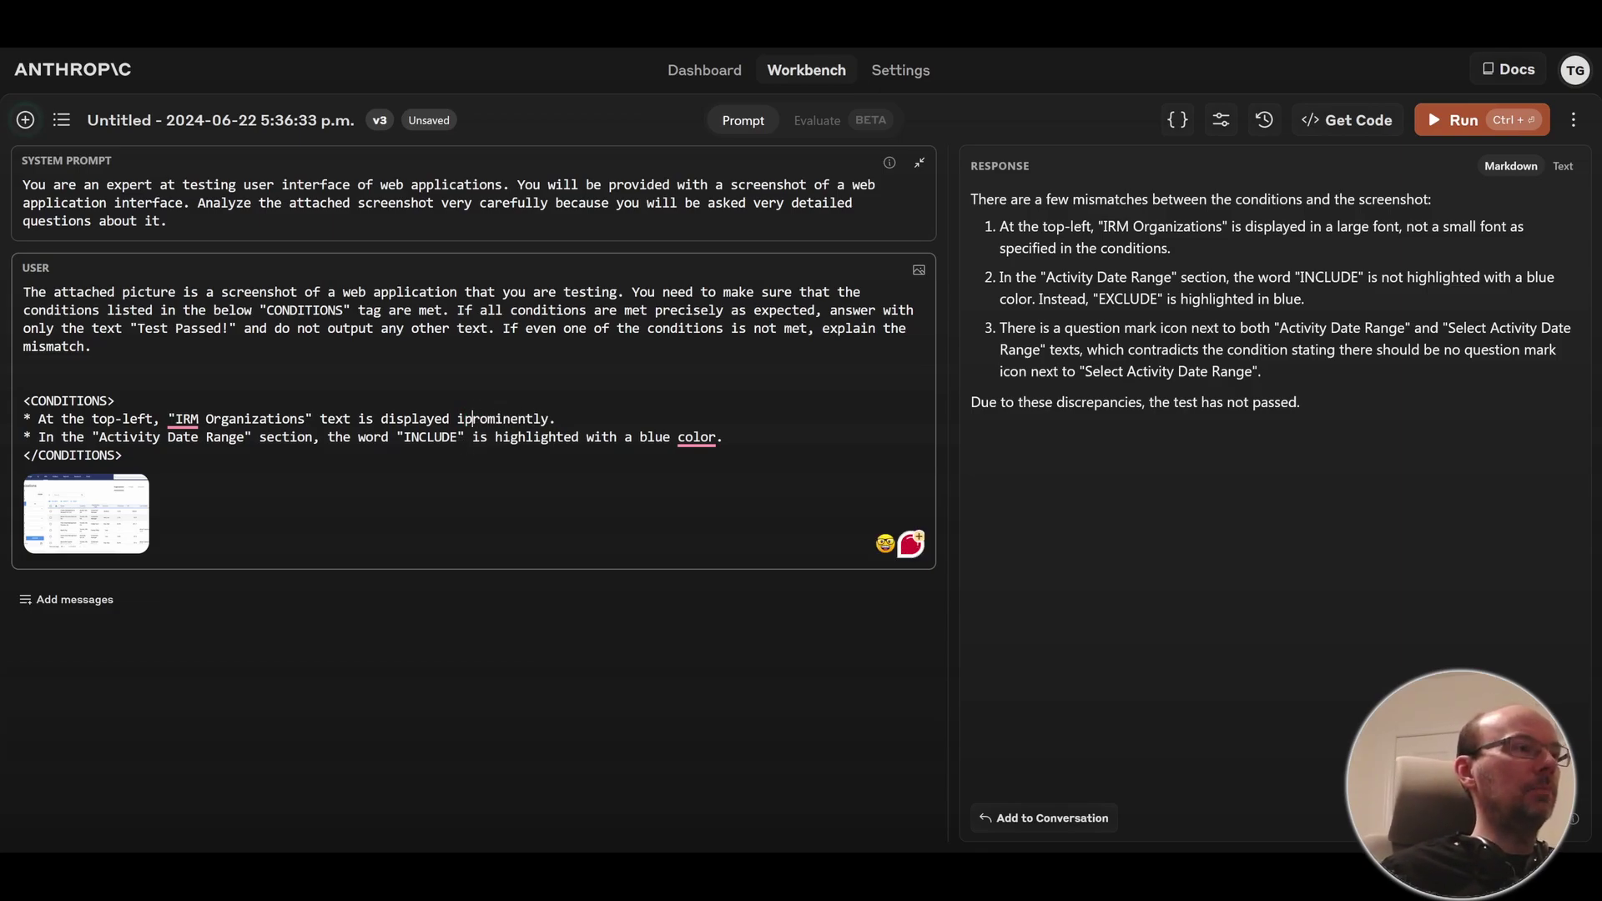
pyautogui.press('BackSpace')
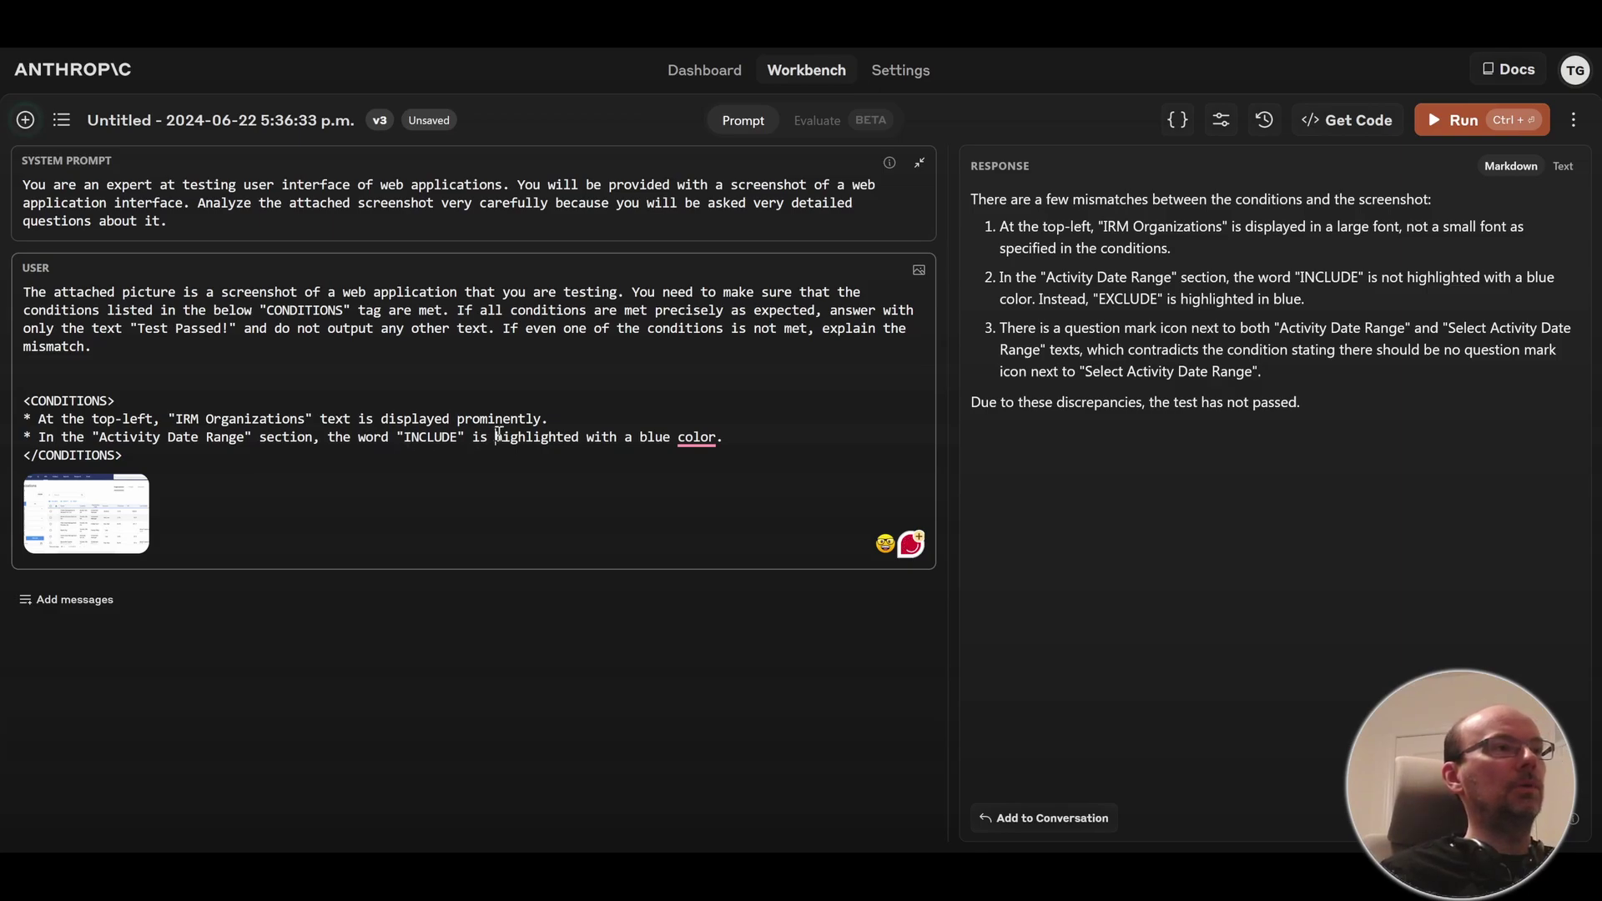
# Run the two-condition prompt; the reply says INCLUDE is light gray, not blue.
pyautogui.click(1454, 117)
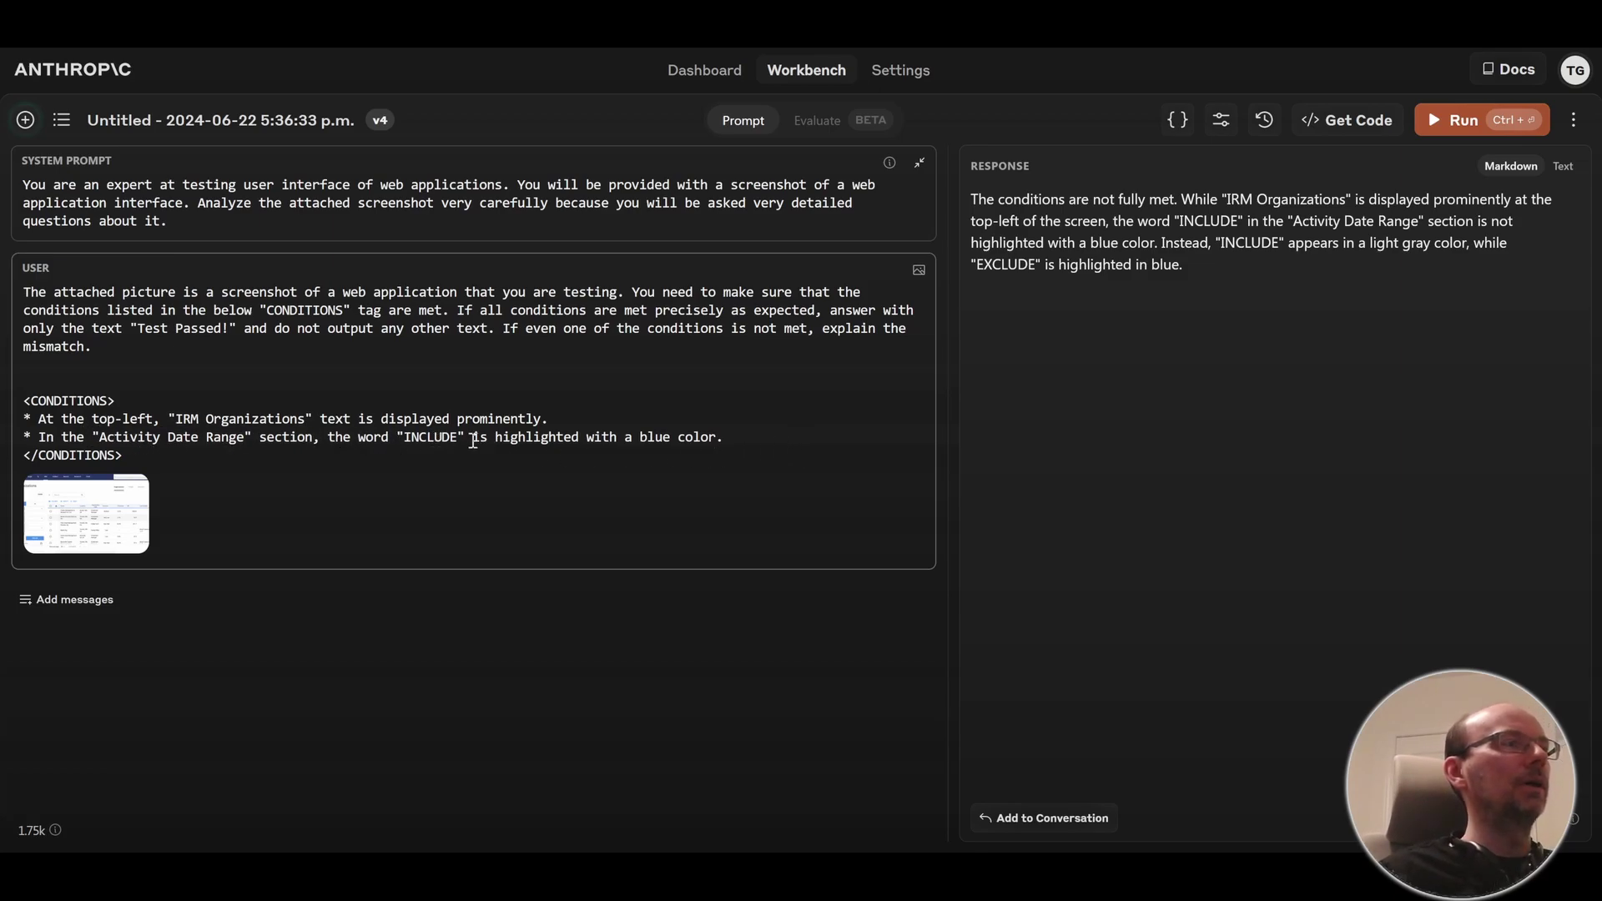
# Change the second condition to expect EXCLUDE, not INCLUDE, highlighted in blue.
pyautogui.moveTo(457, 440); pyautogui.dragTo(404, 440)
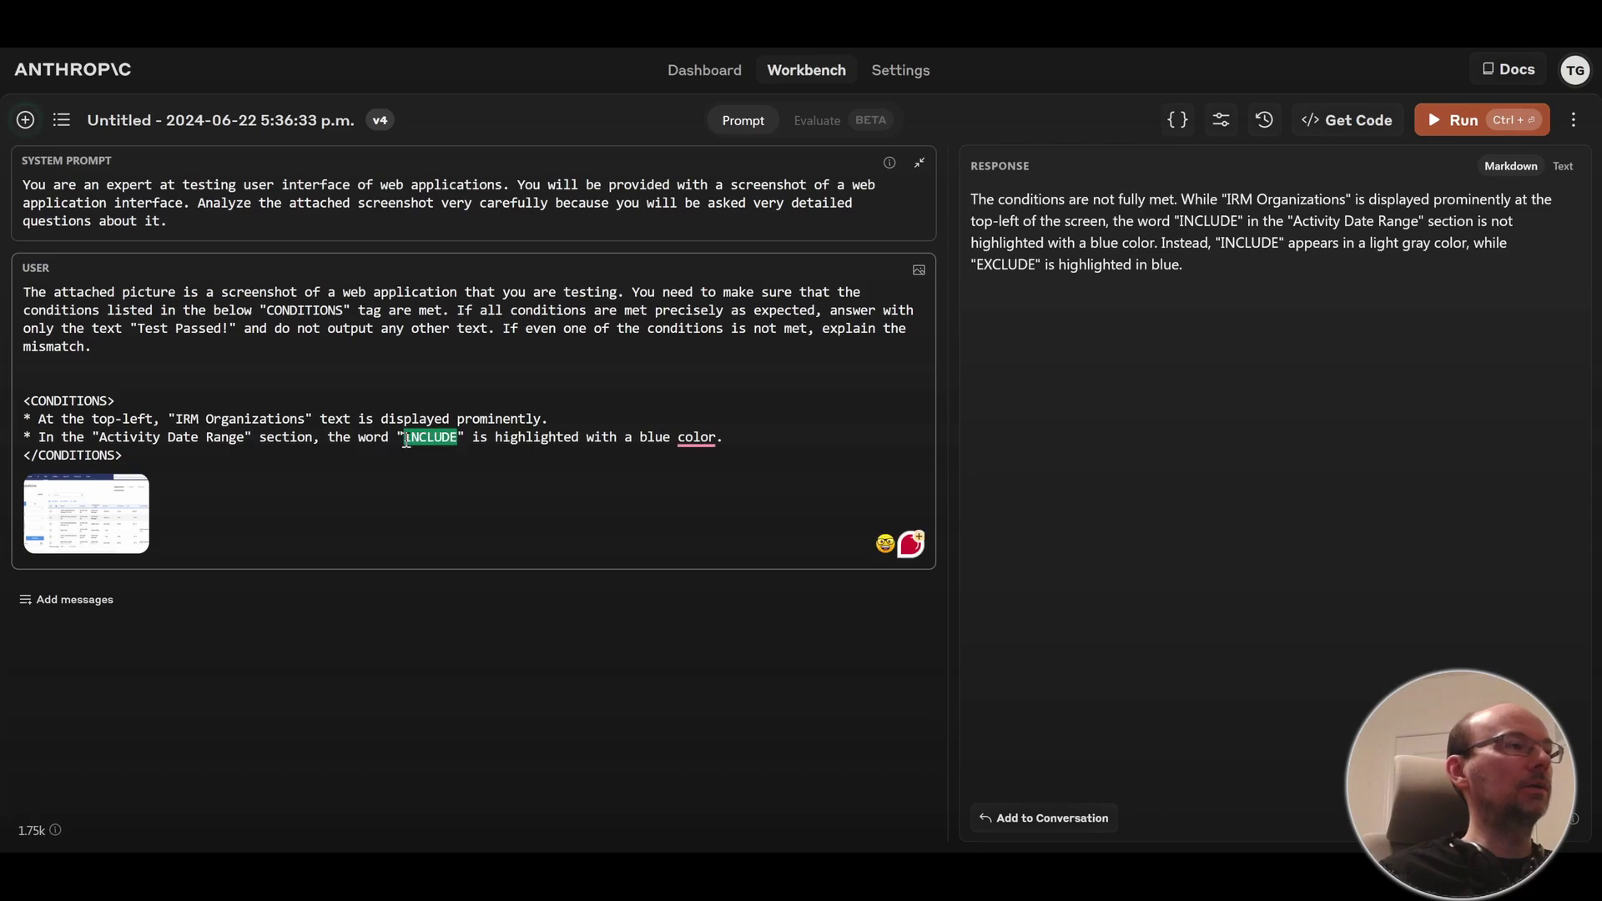
pyautogui.write('EXCLUDE')
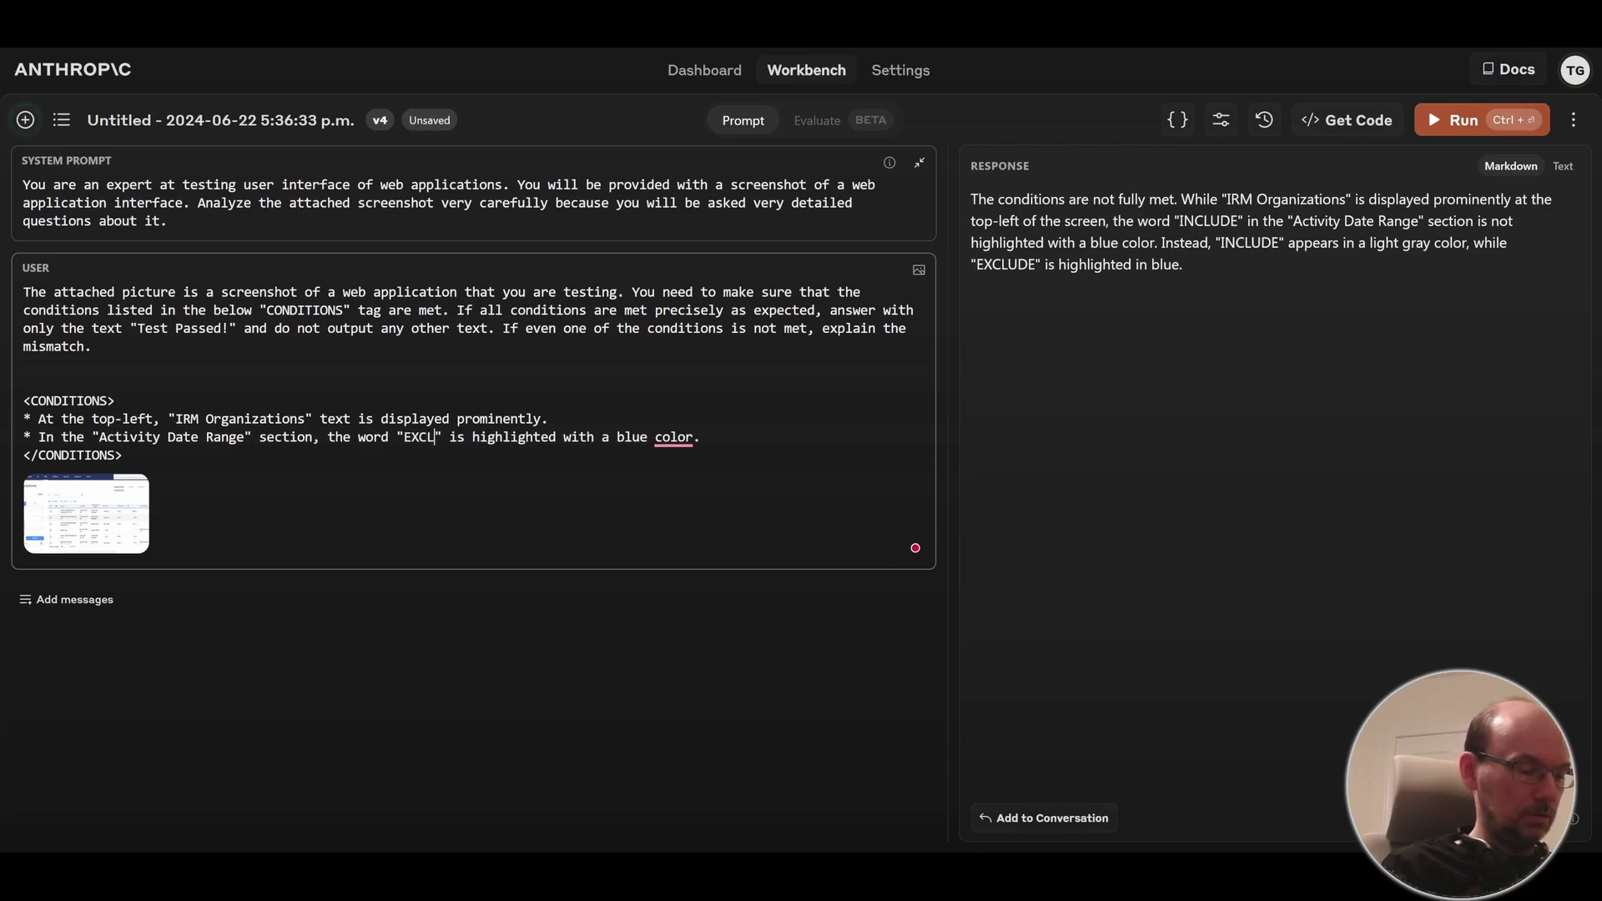
pyautogui.click(554, 436)
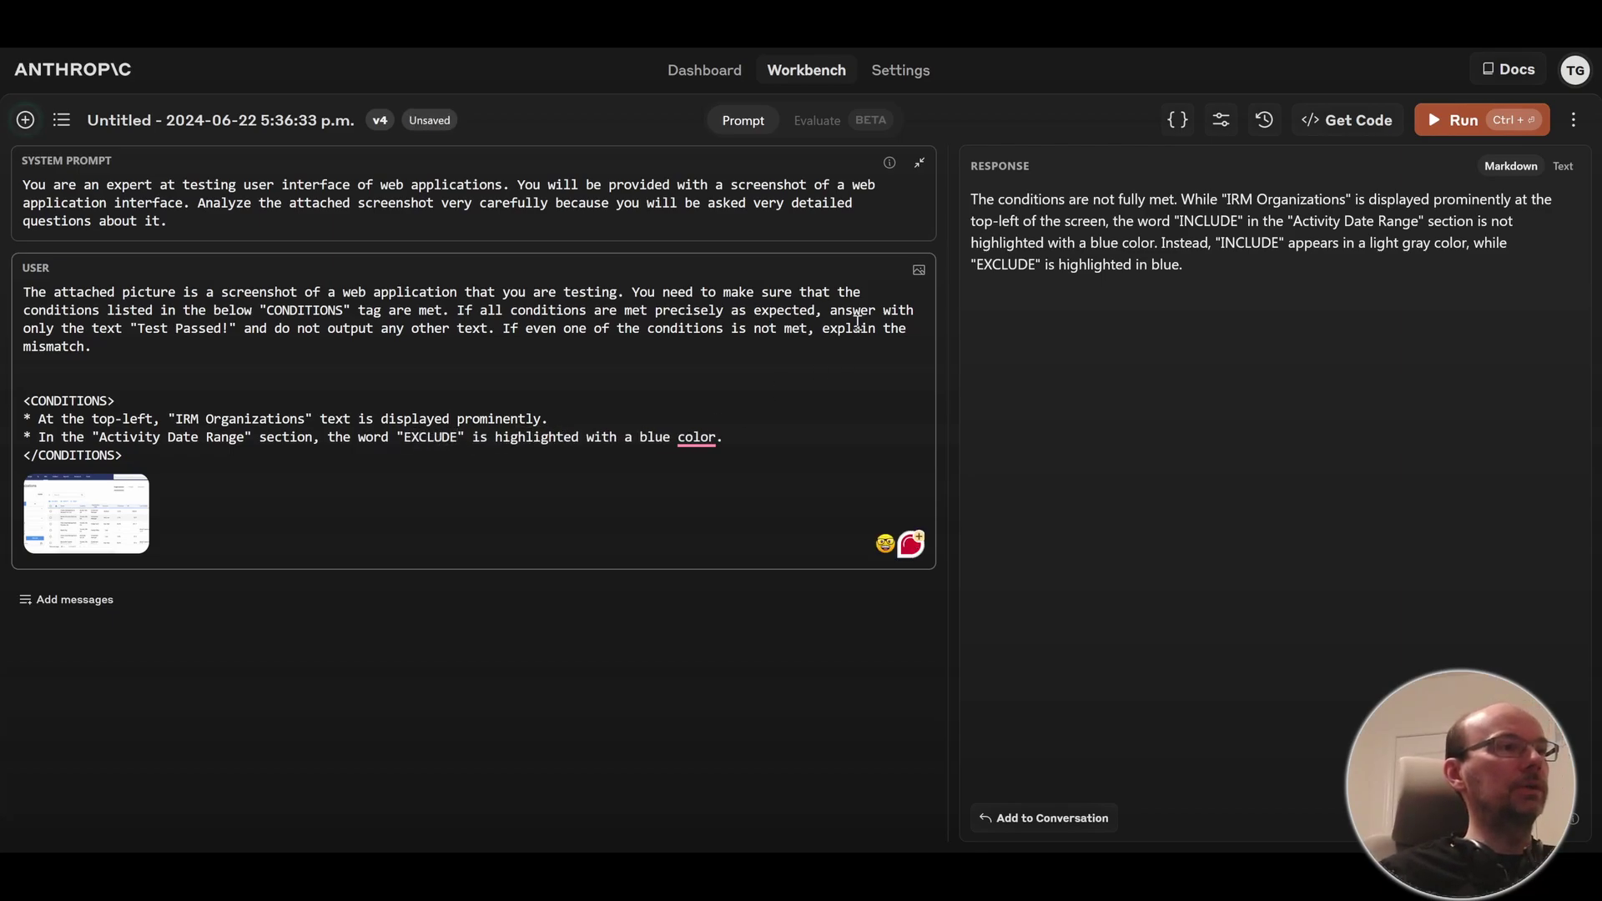
# Run the EXCLUDE test four times to confirm it consistently returns 'Test Passed!'.
pyautogui.click(1459, 127)
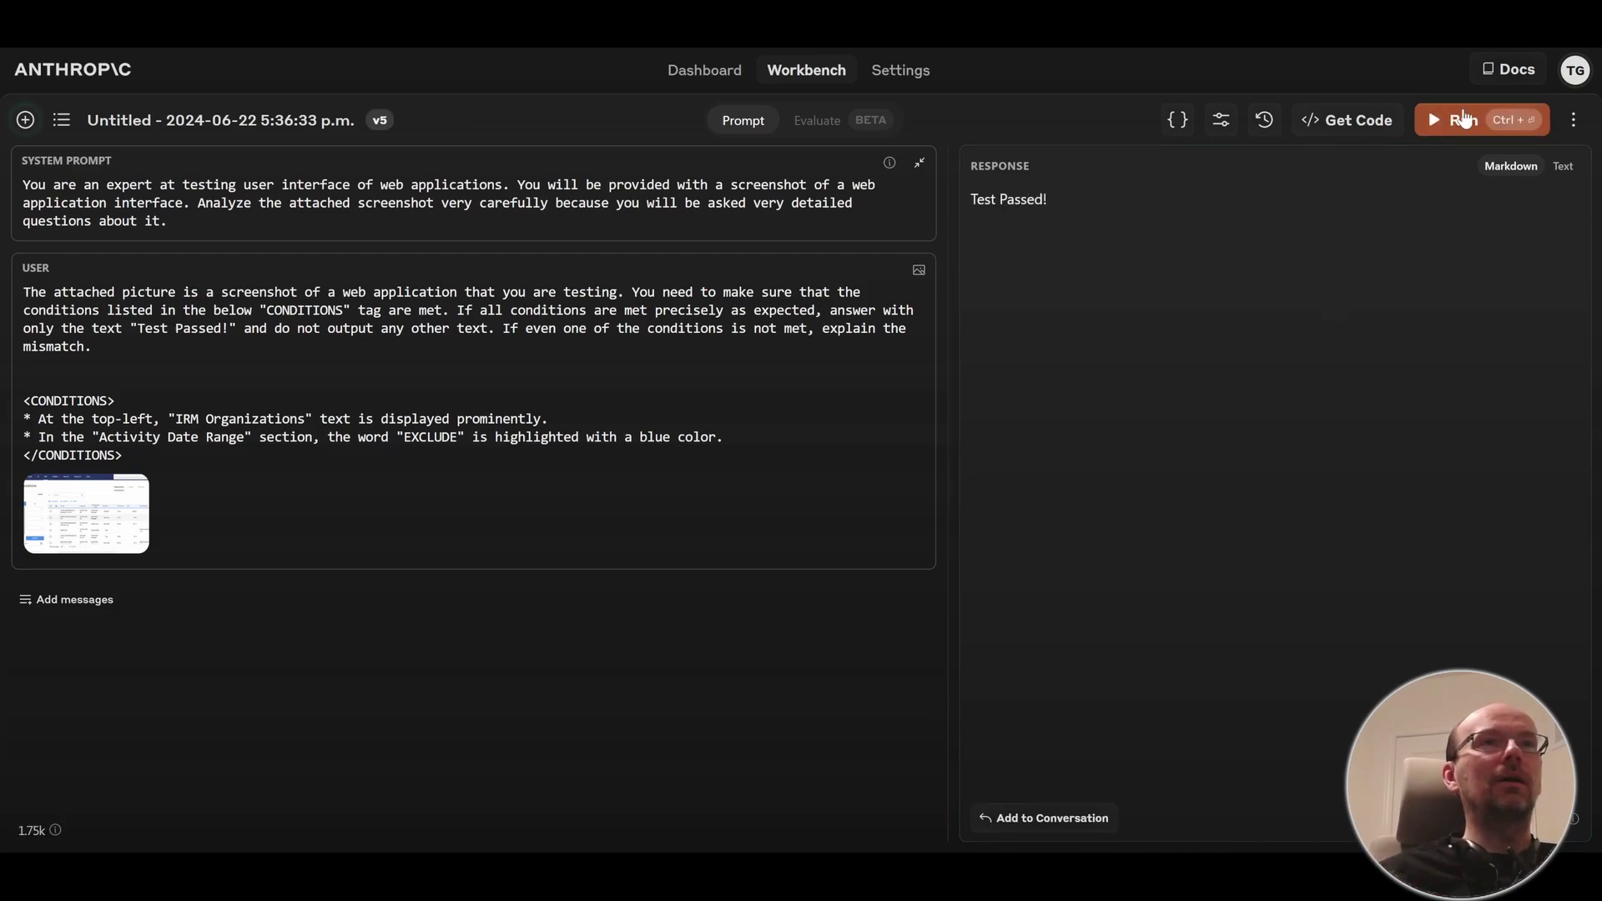
pyautogui.click(1463, 119)
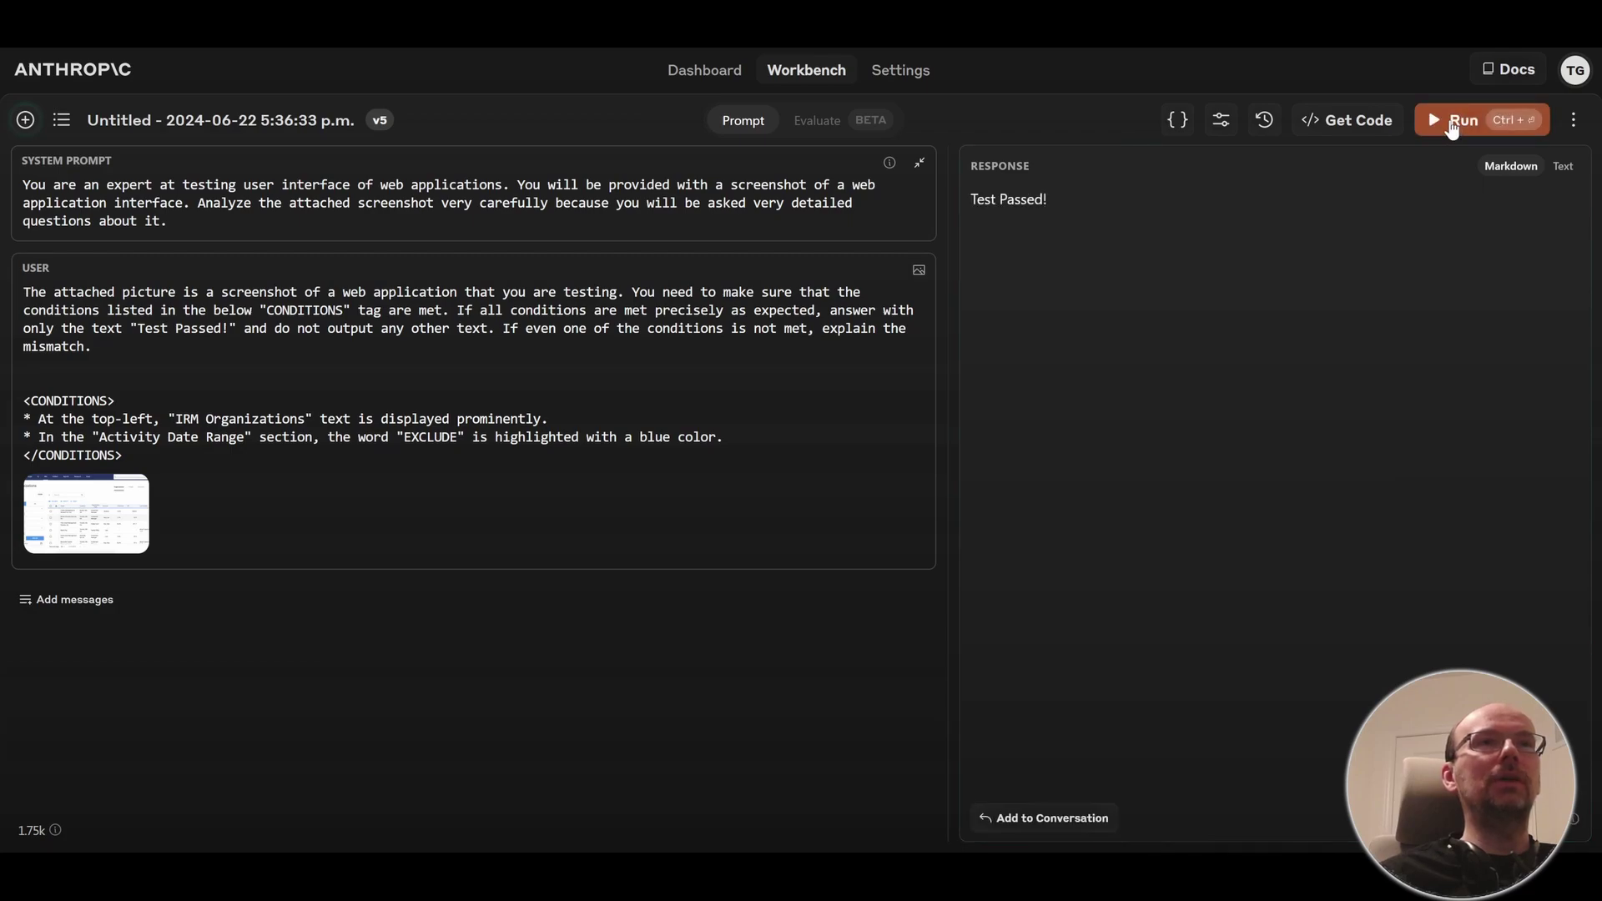
pyautogui.click(1450, 122)
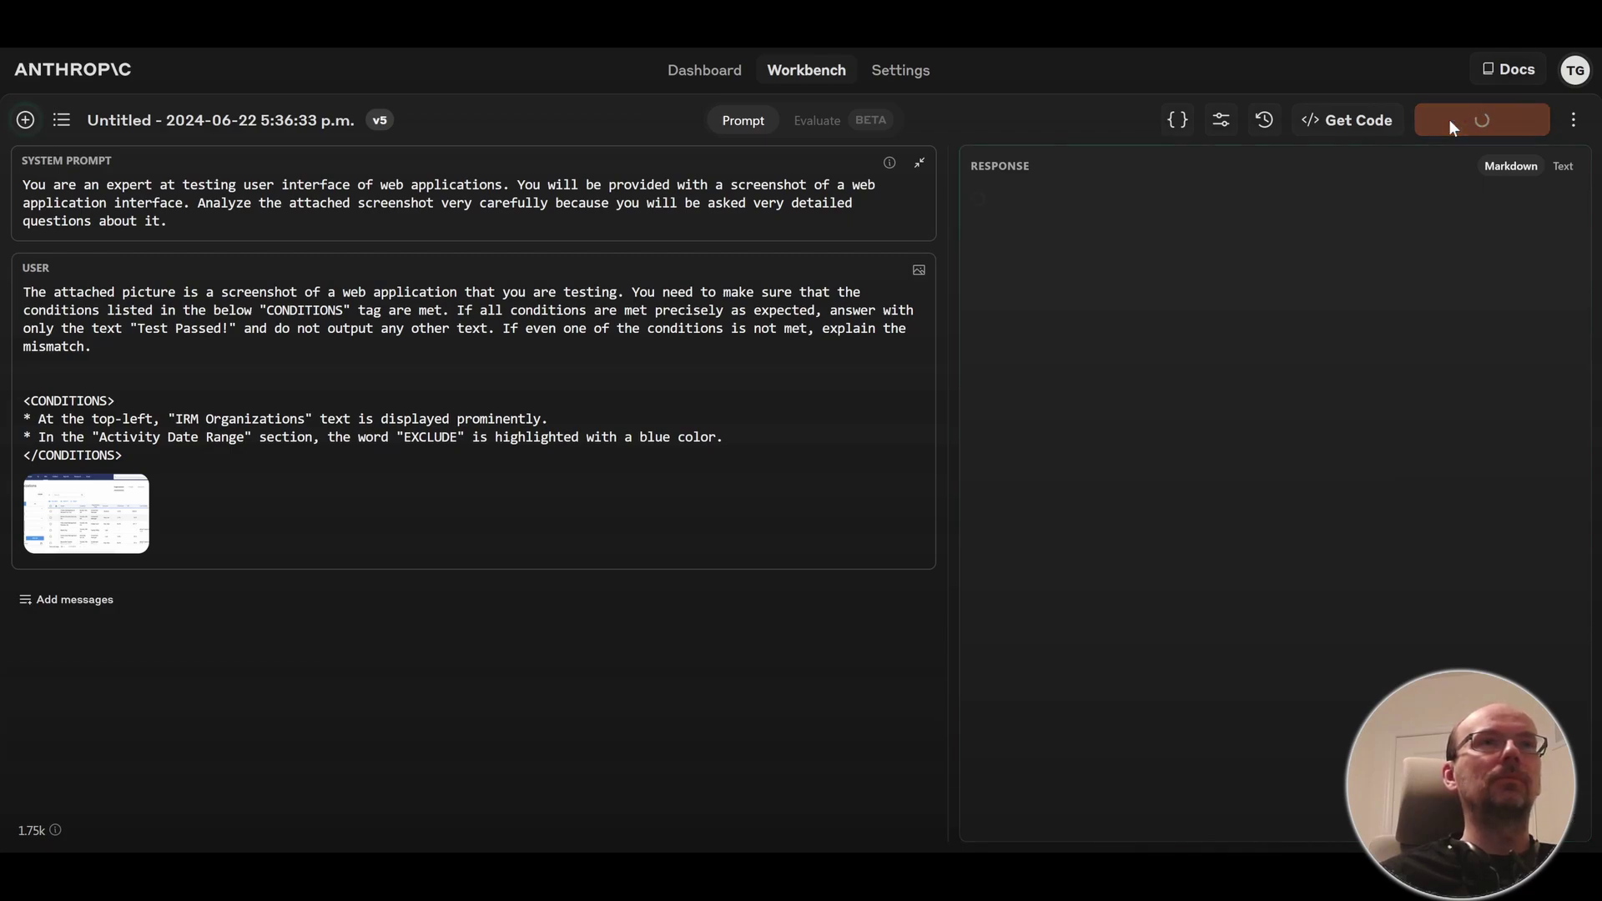
pyautogui.click(1449, 121)
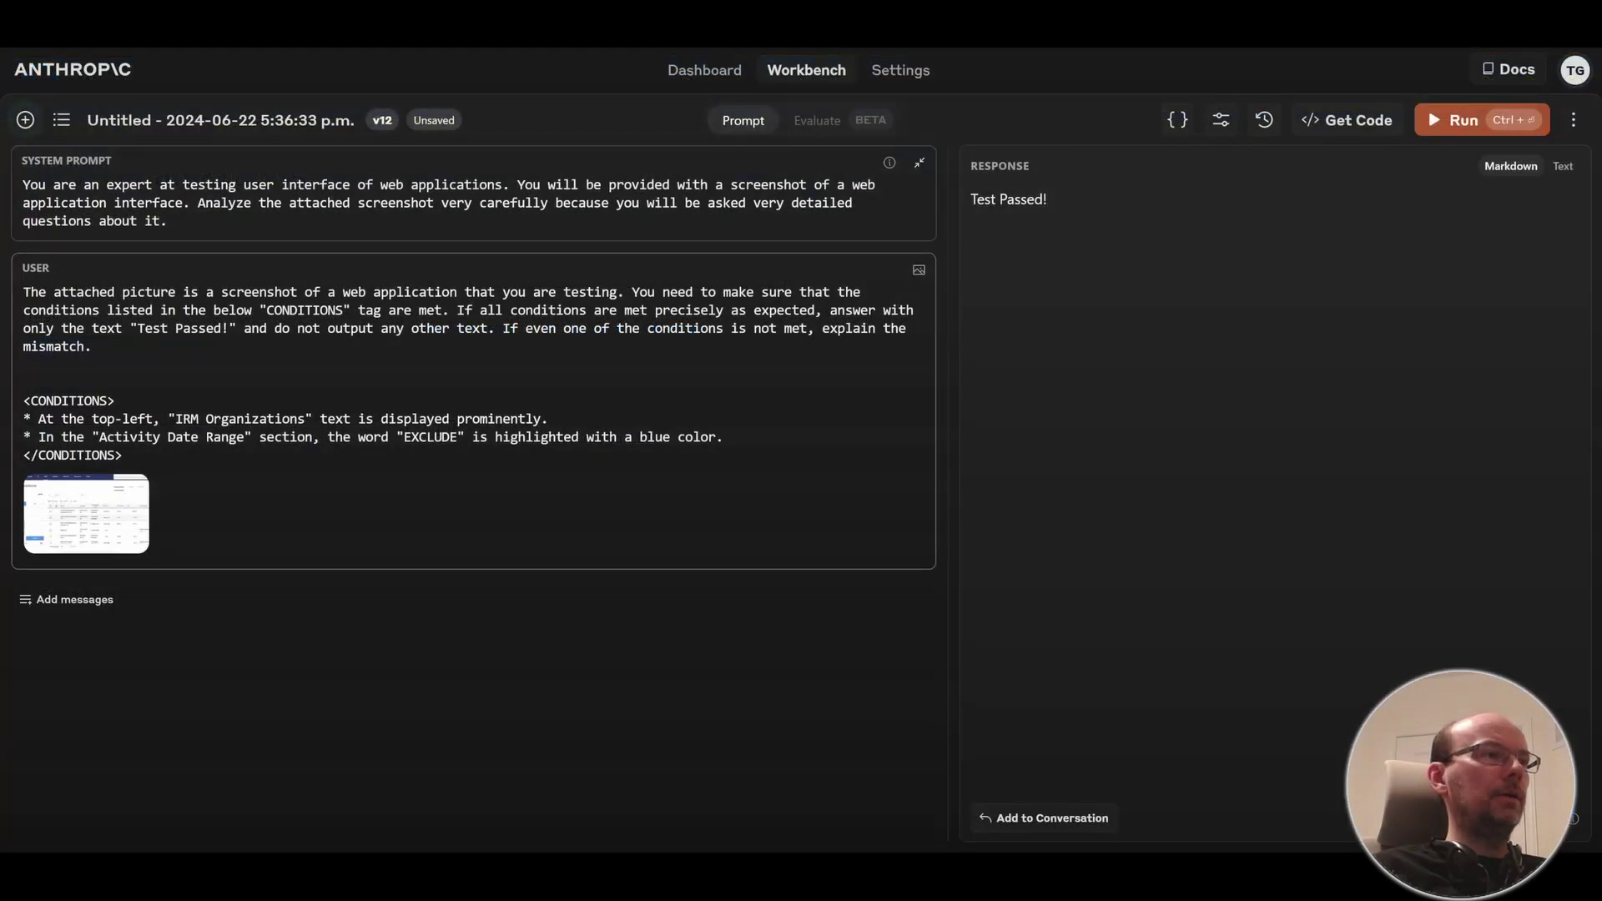
# Replace both conditions with 'There is a search form at the bottom of the page.' and run it.
pyautogui.moveTo(724, 437); pyautogui.dragTo(38, 417)
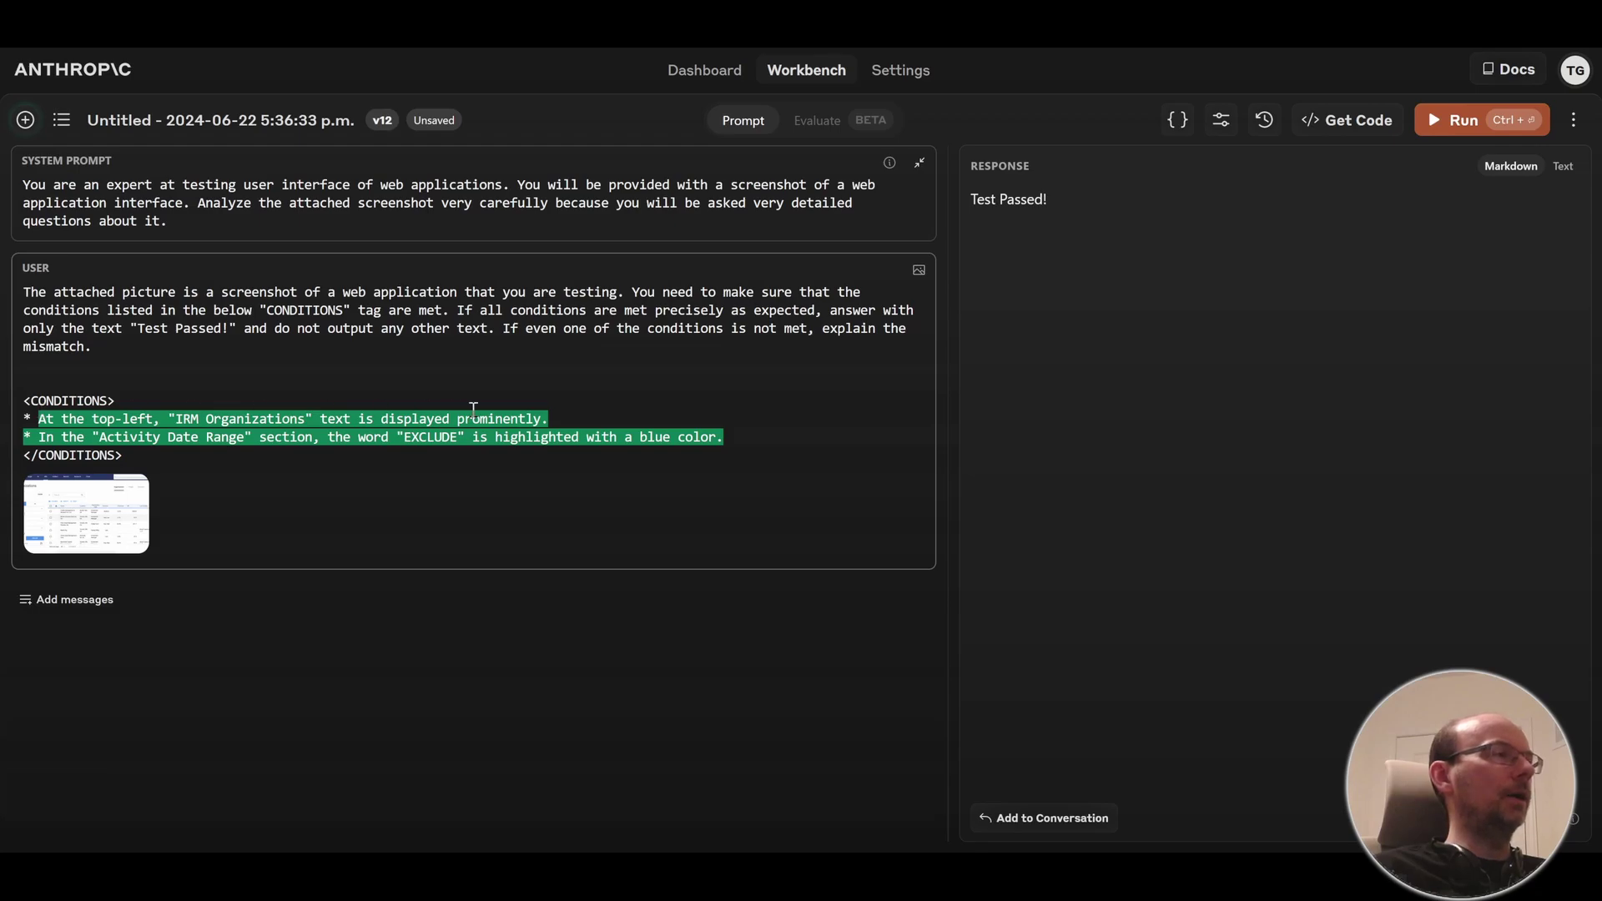
pyautogui.write('There is a search form at the bottom of the poa')
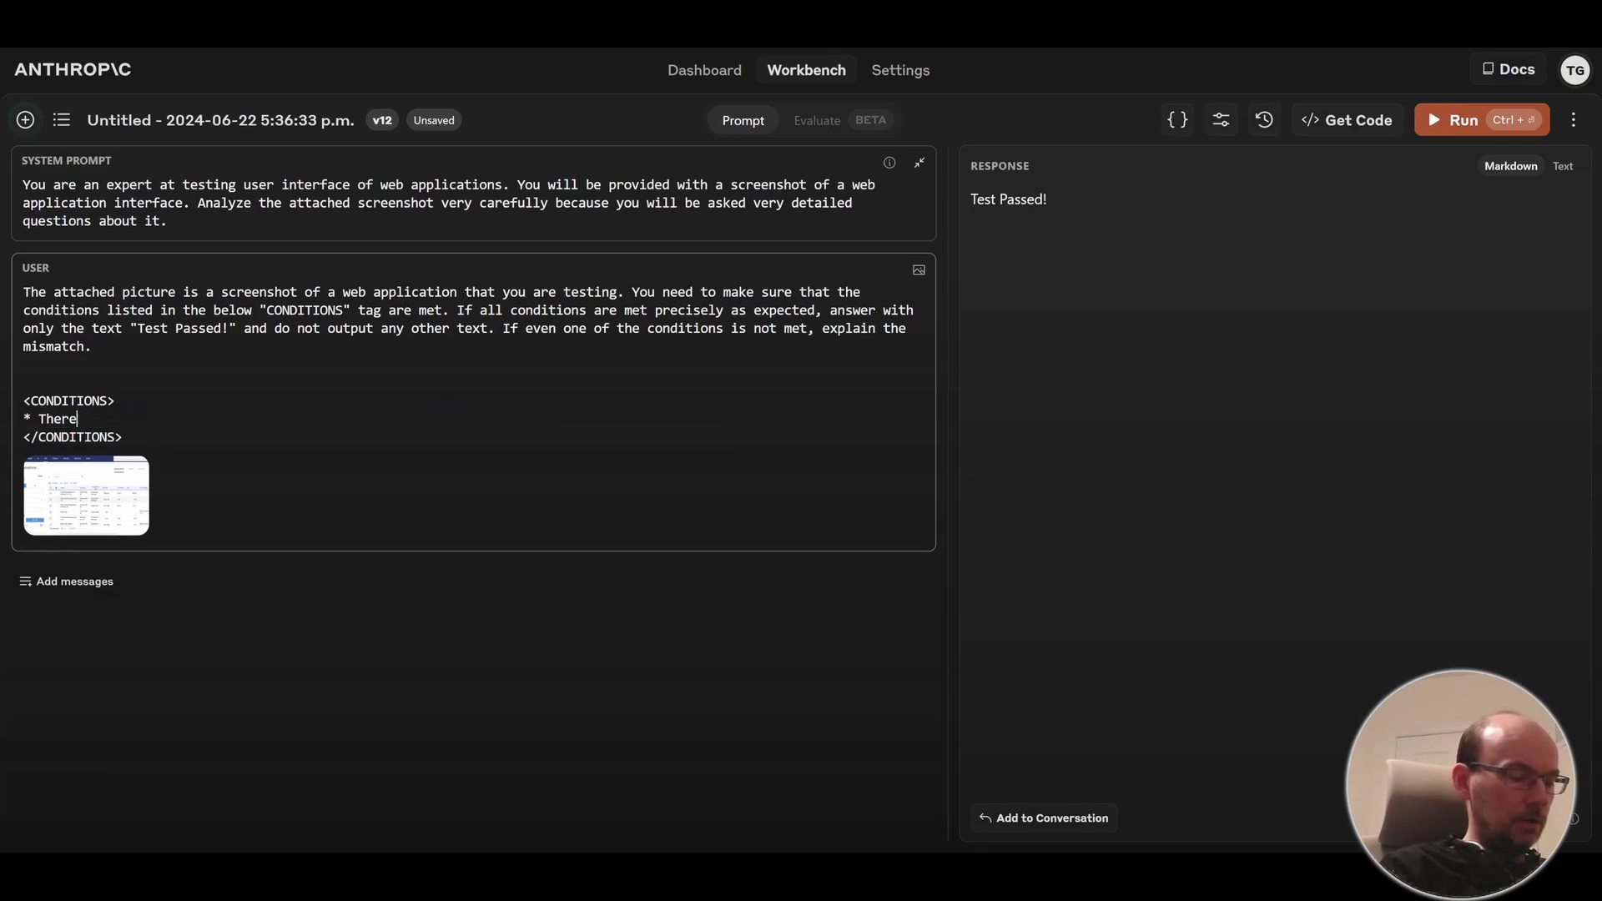
pyautogui.press('BackSpace')
pyautogui.press('BackSpace')
pyautogui.write('age.')
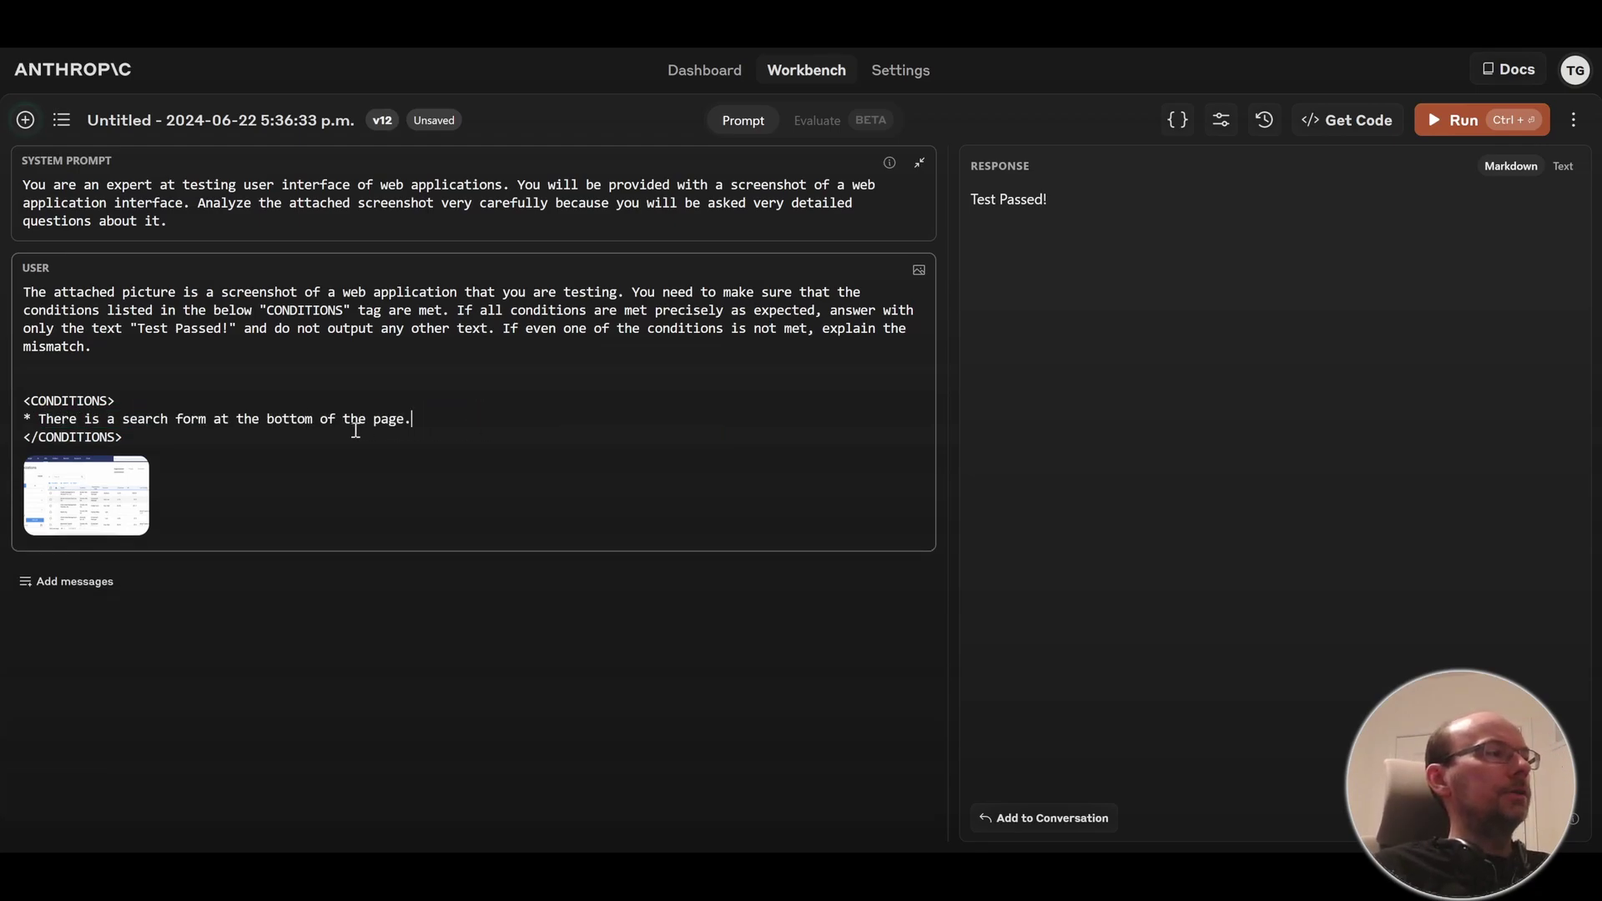
pyautogui.moveTo(144, 418); pyautogui.dragTo(413, 419)
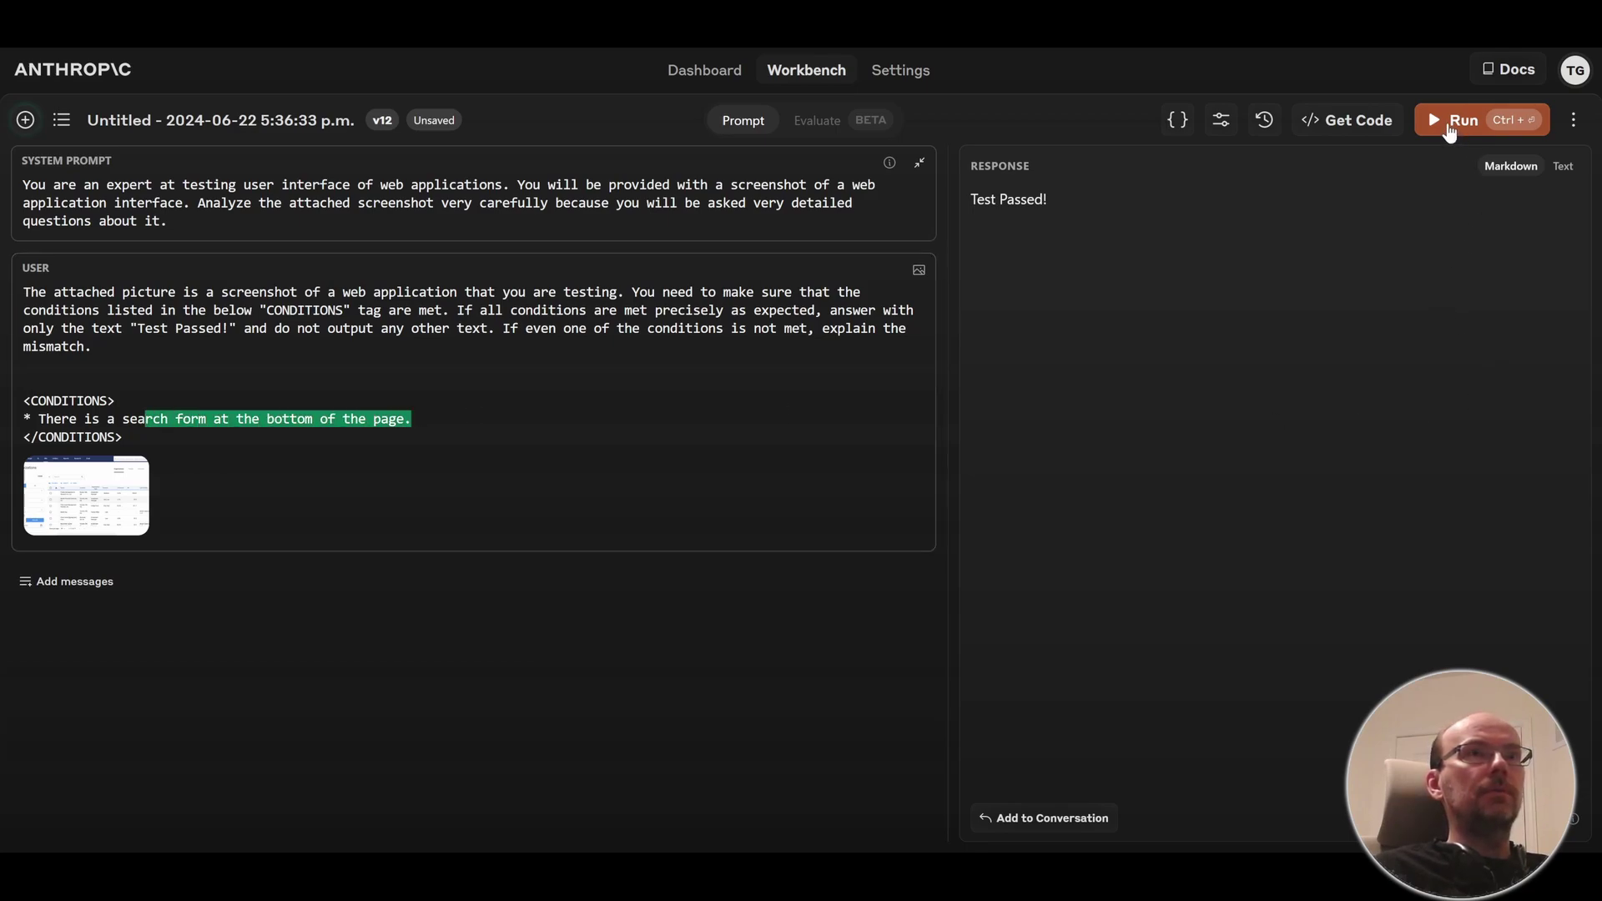
pyautogui.click(1450, 129)
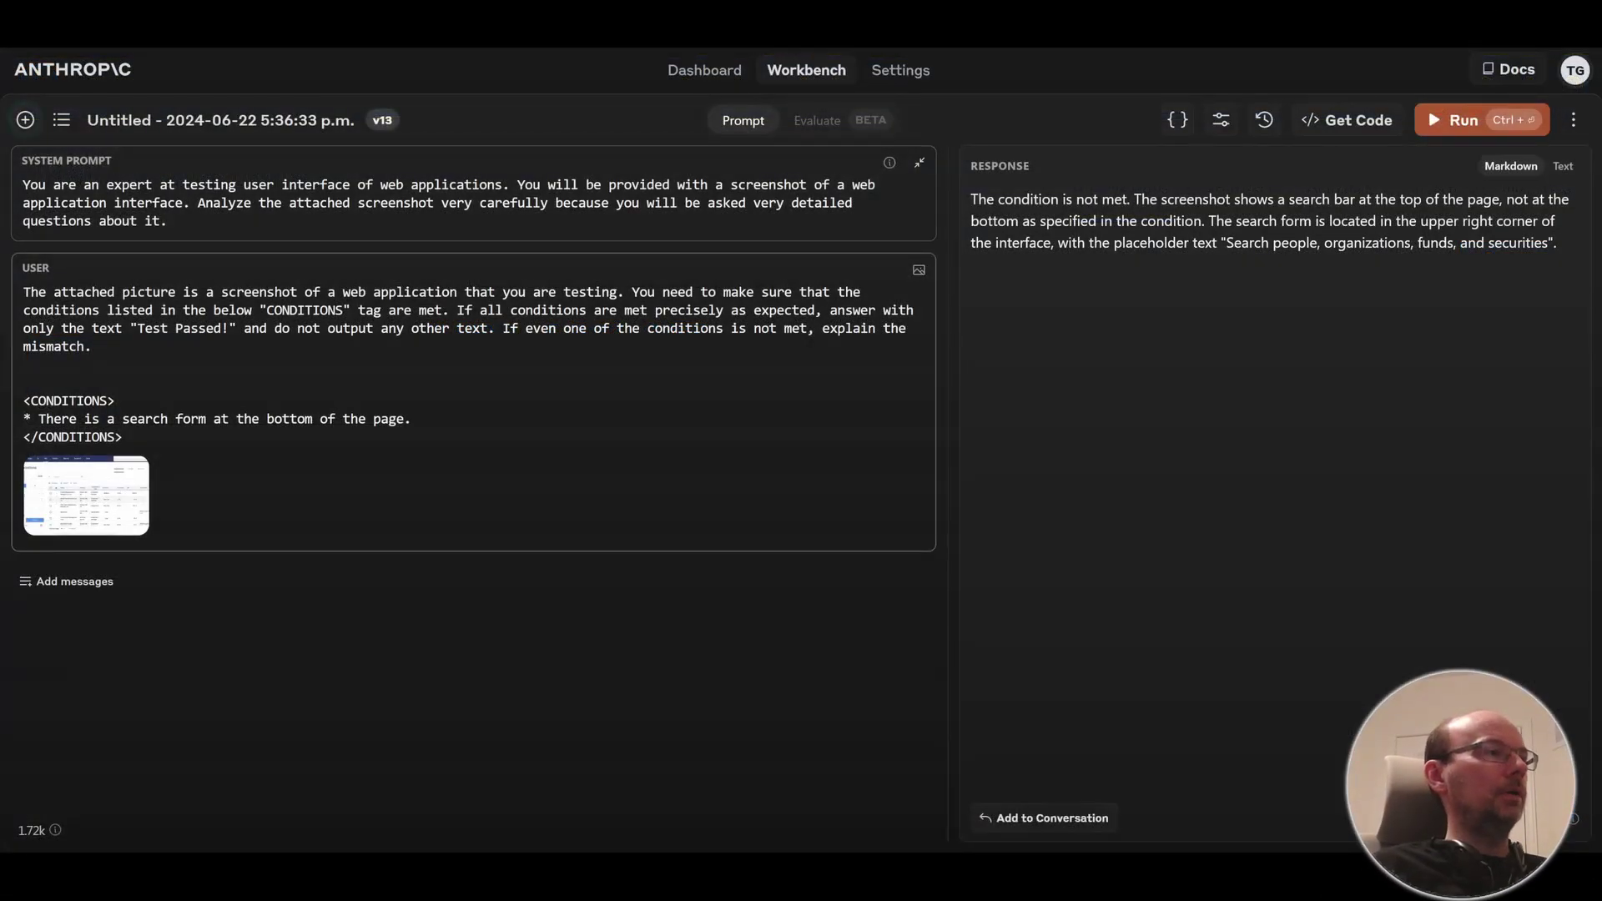
# Change the condition to 'There is an EXPORT button on the left.' and run the test.
pyautogui.moveTo(419, 419); pyautogui.dragTo(115, 419)
pyautogui.write('n ')
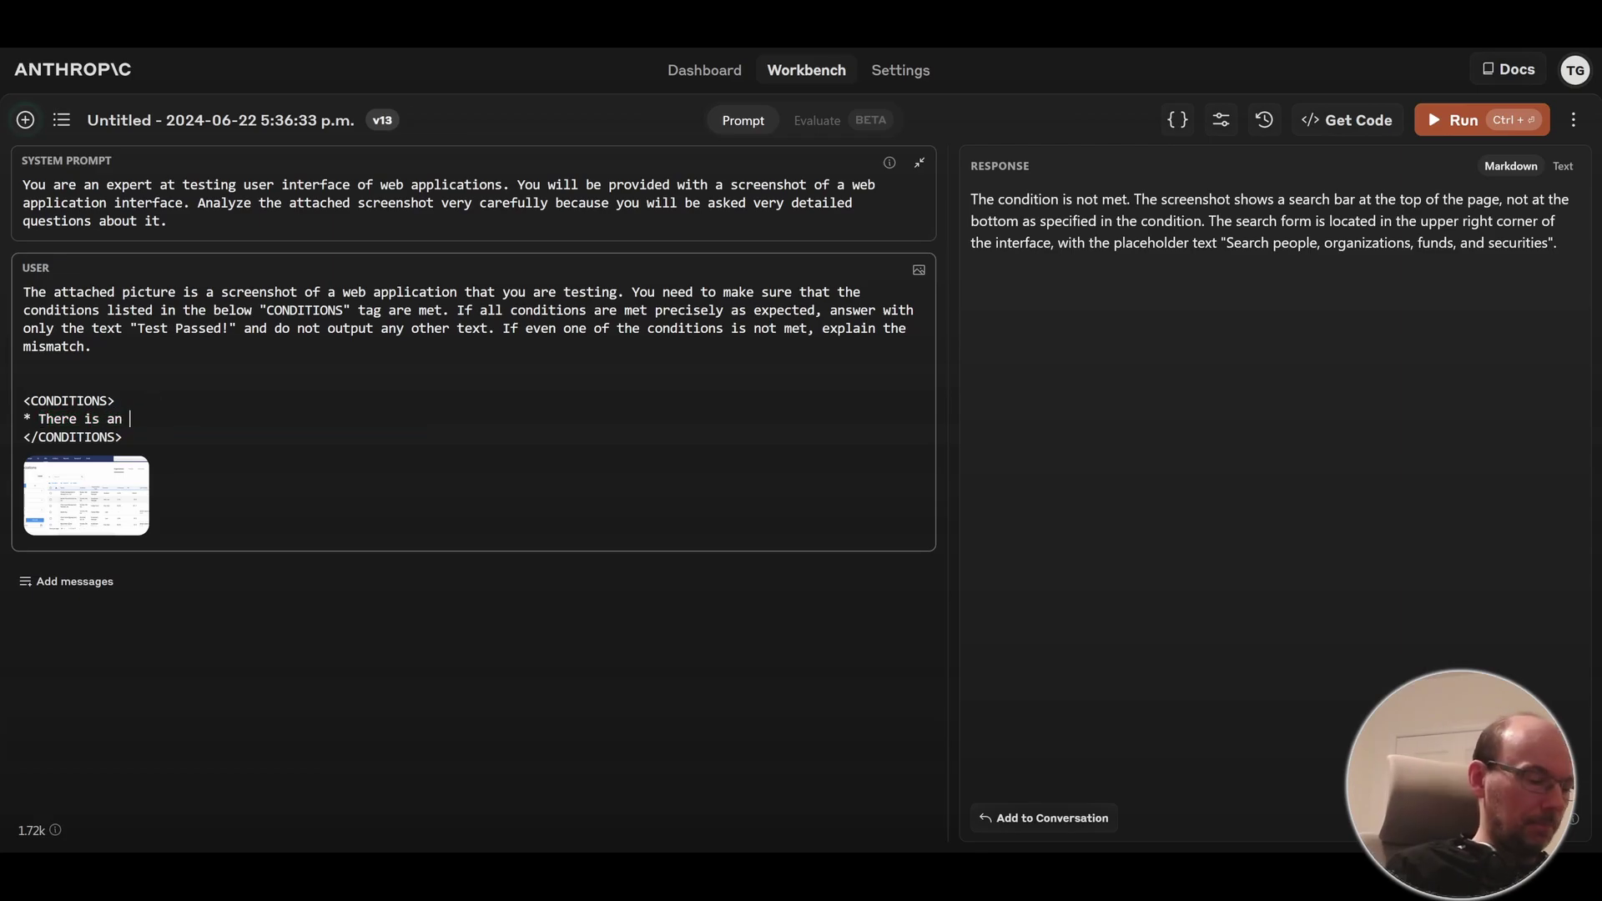
pyautogui.write('EXPORT button on the left.')
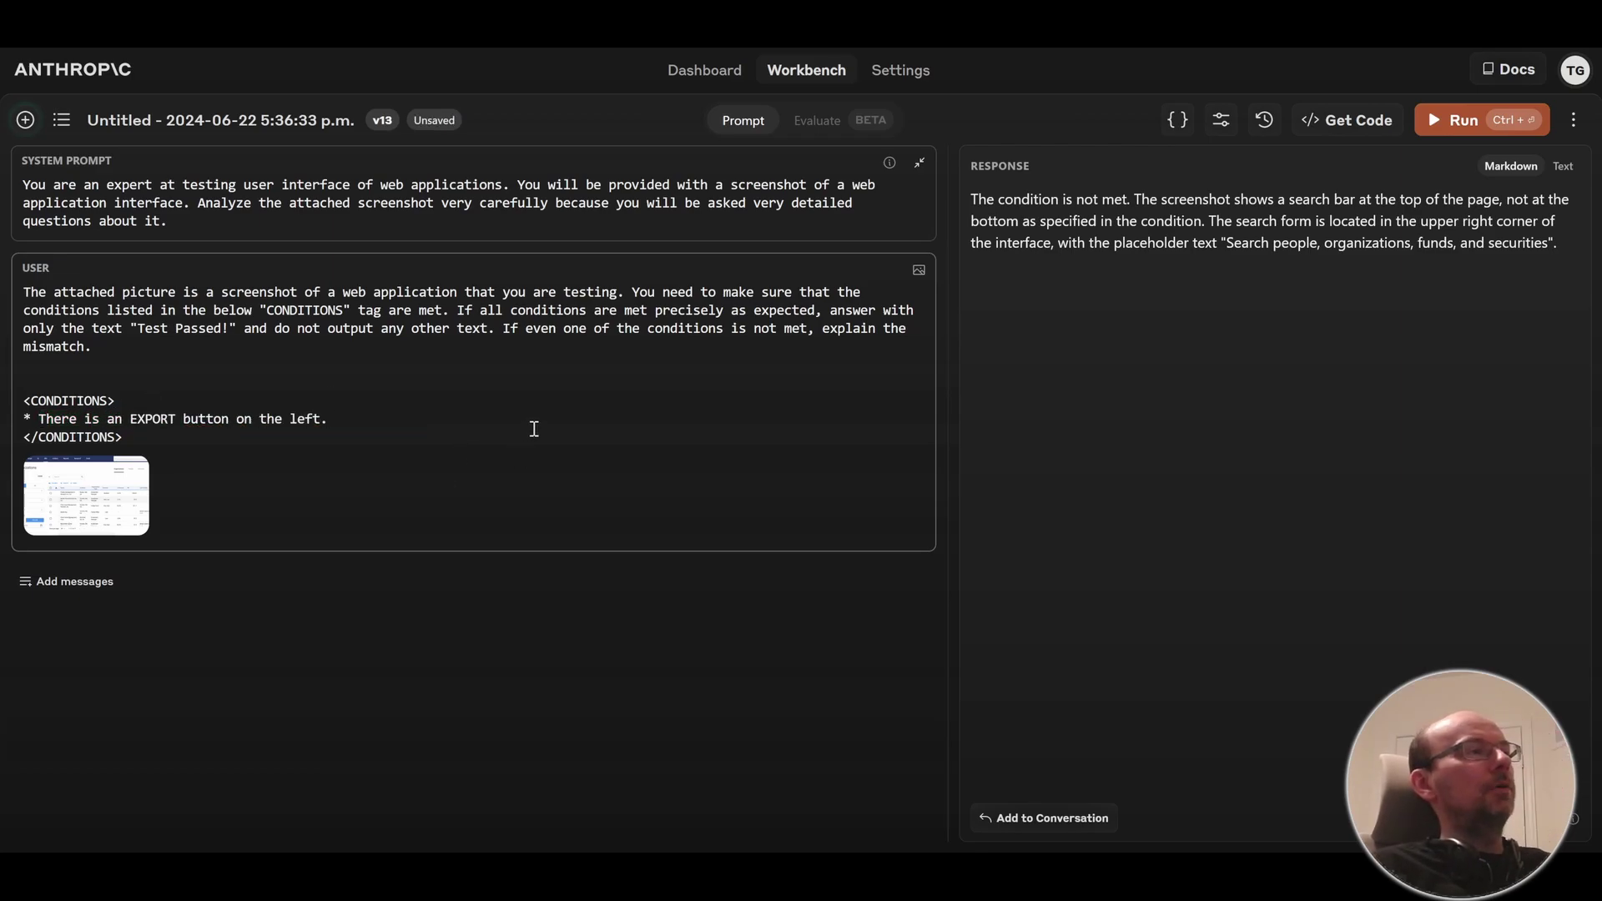
pyautogui.click(1454, 124)
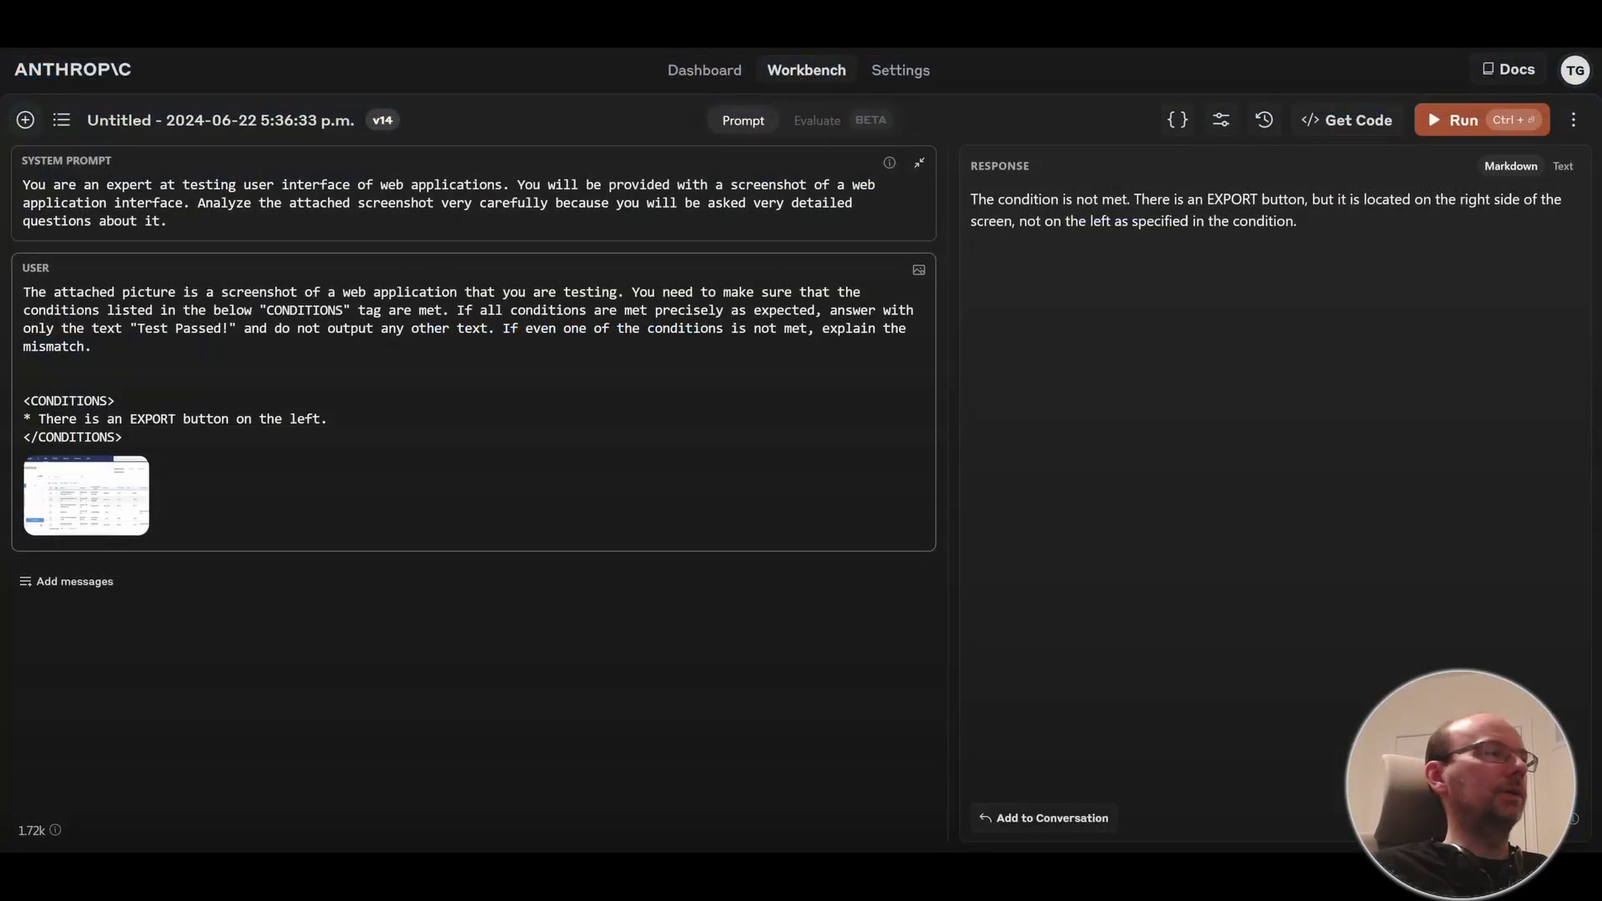
# Change 'left' to 'right' in the EXPORT button condition and run the test.
pyautogui.doubleClick(300, 419)
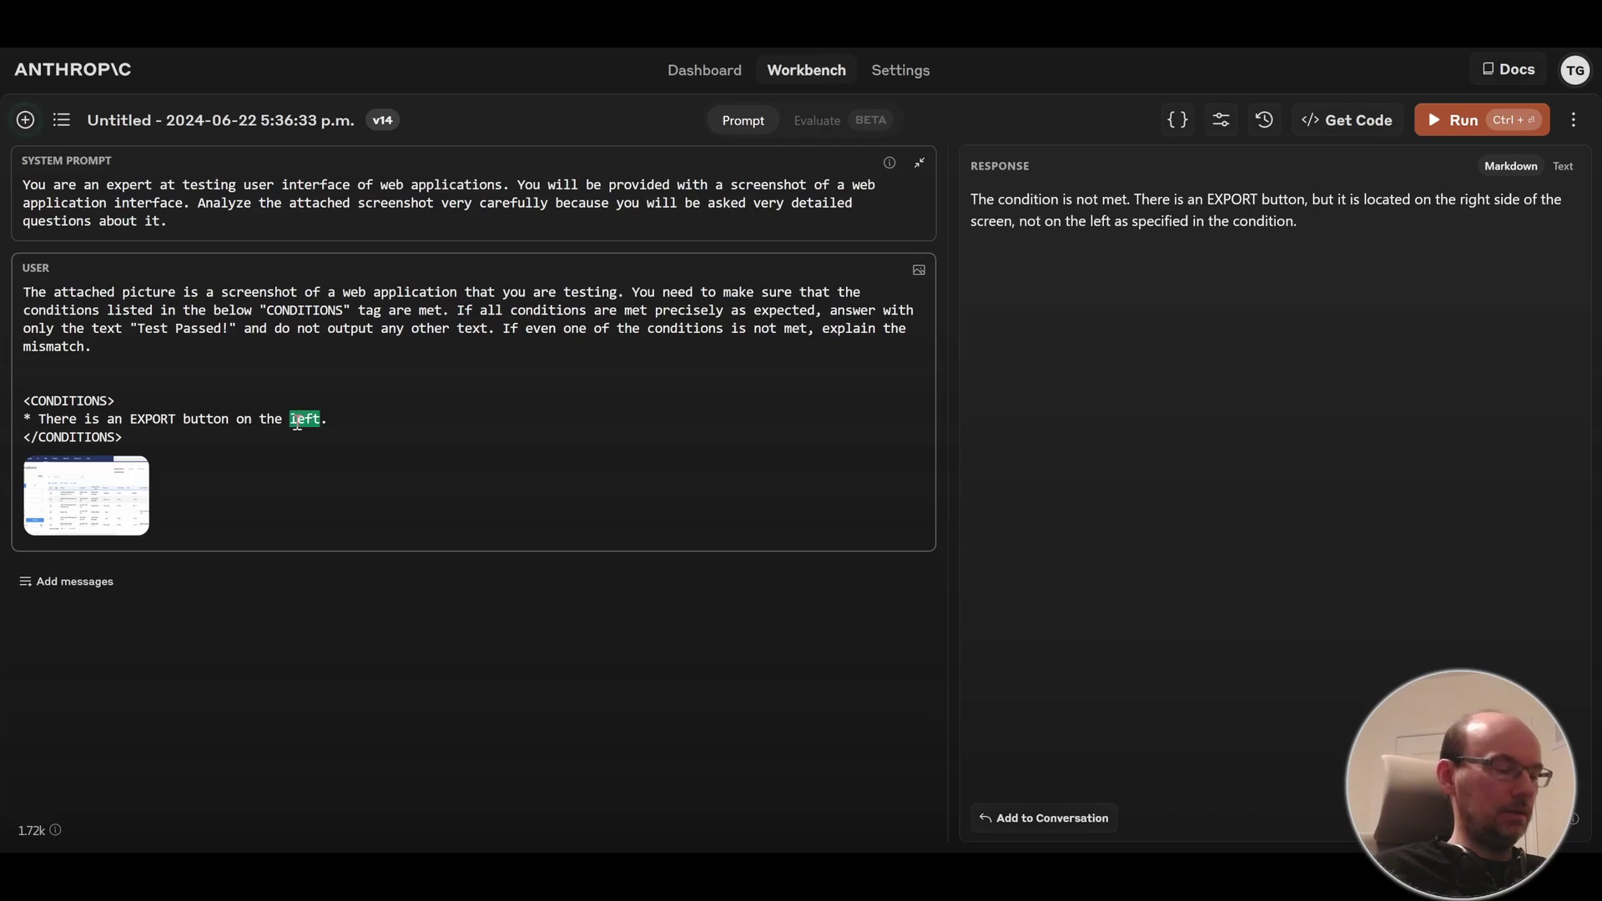
pyautogui.write('right')
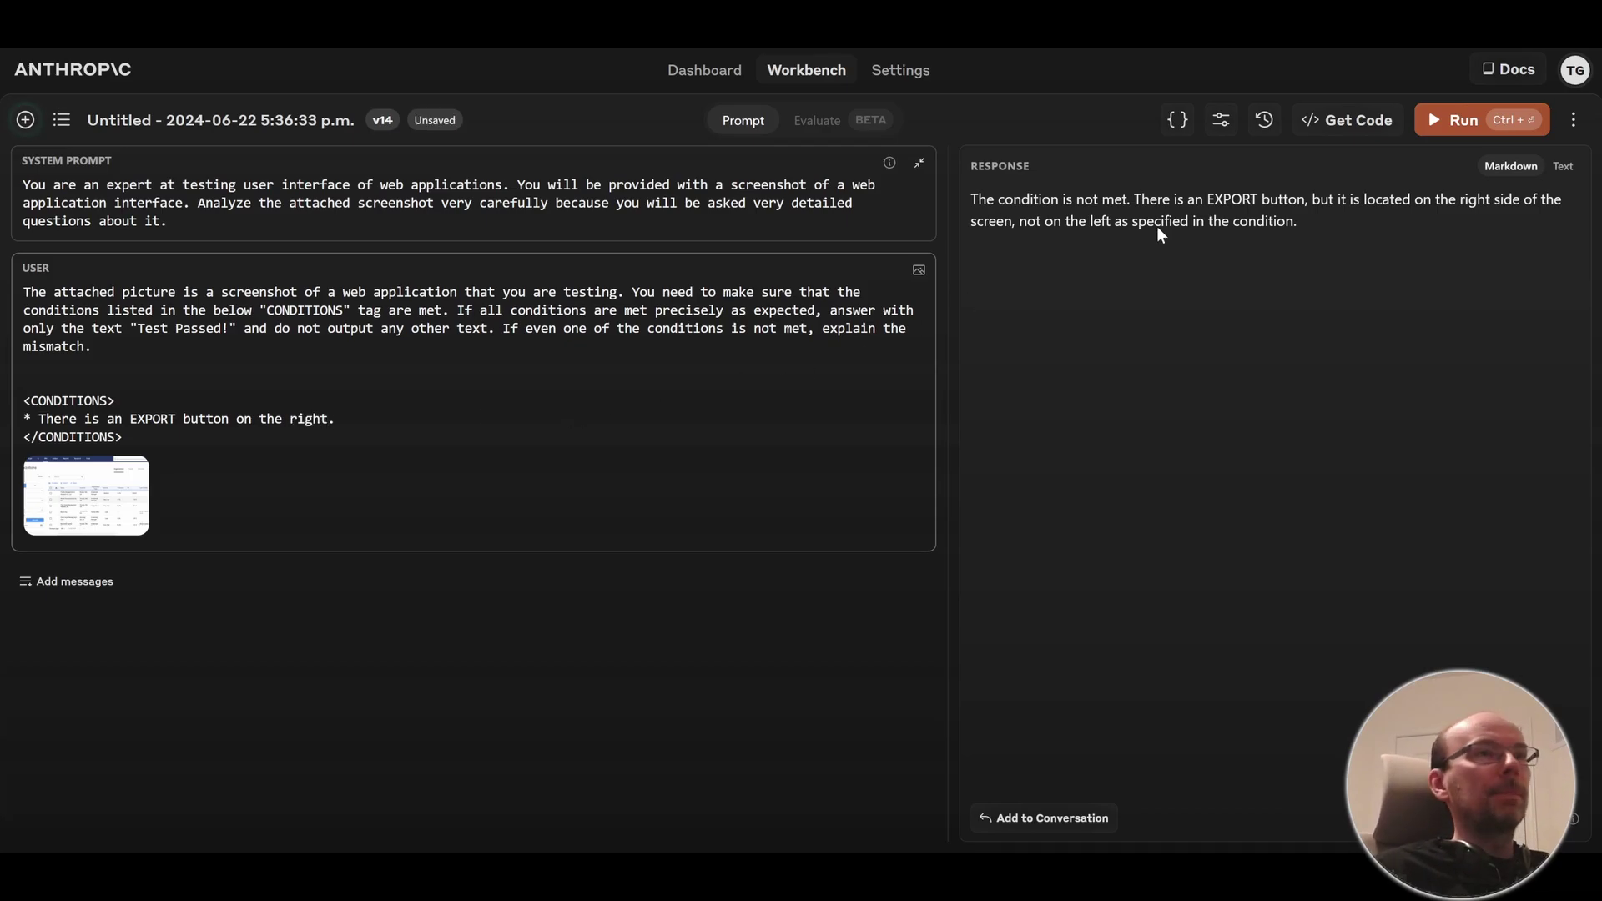
pyautogui.click(1444, 118)
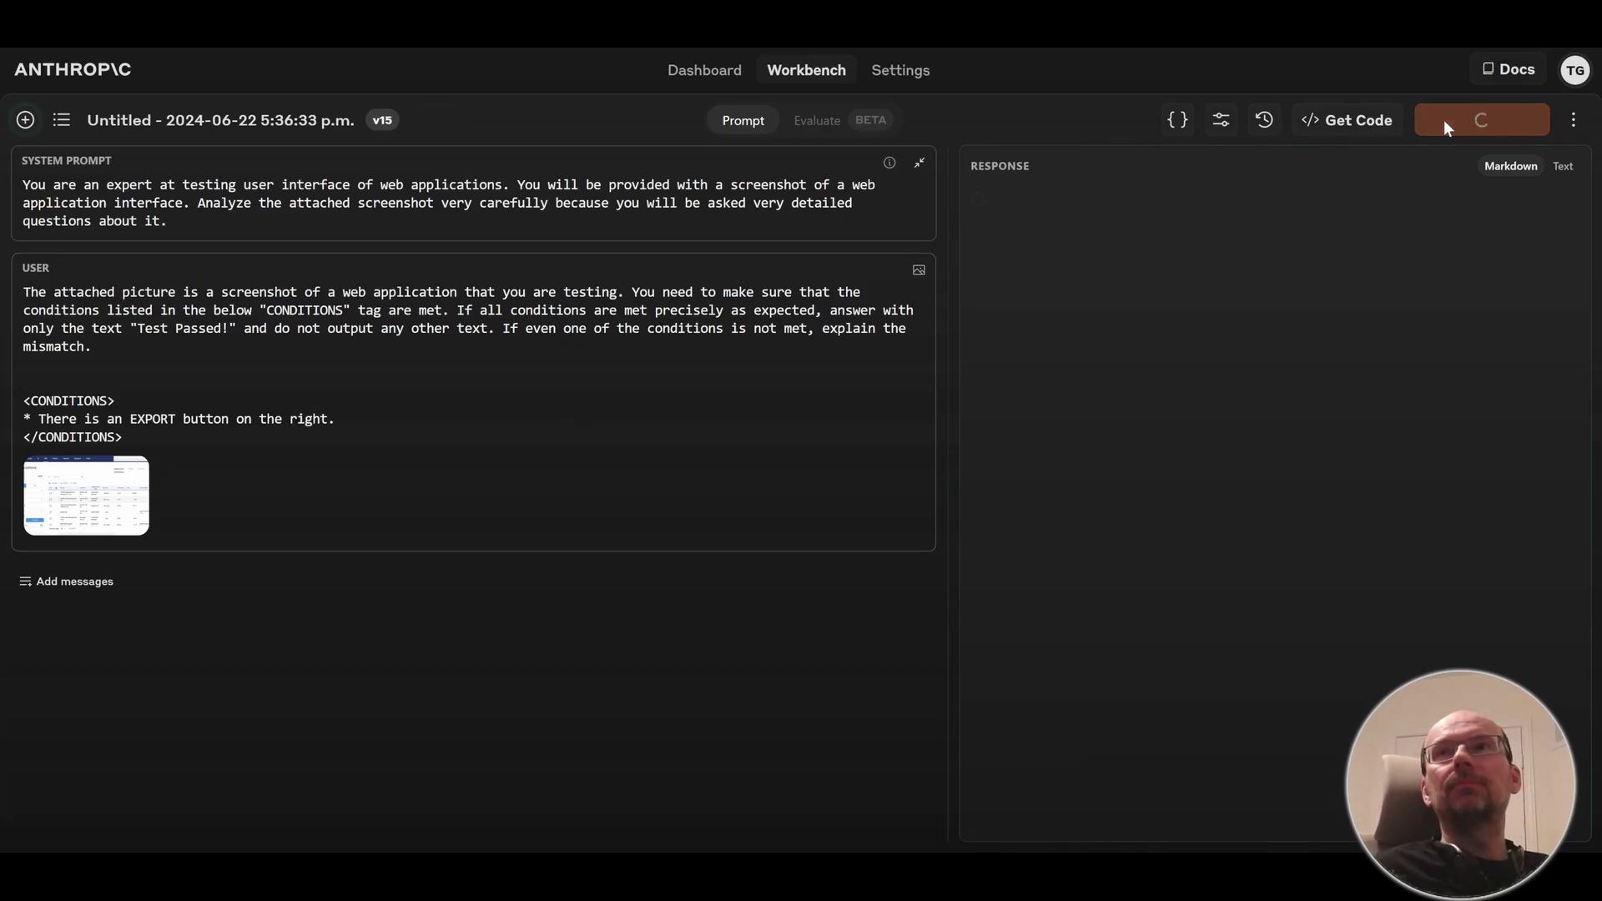